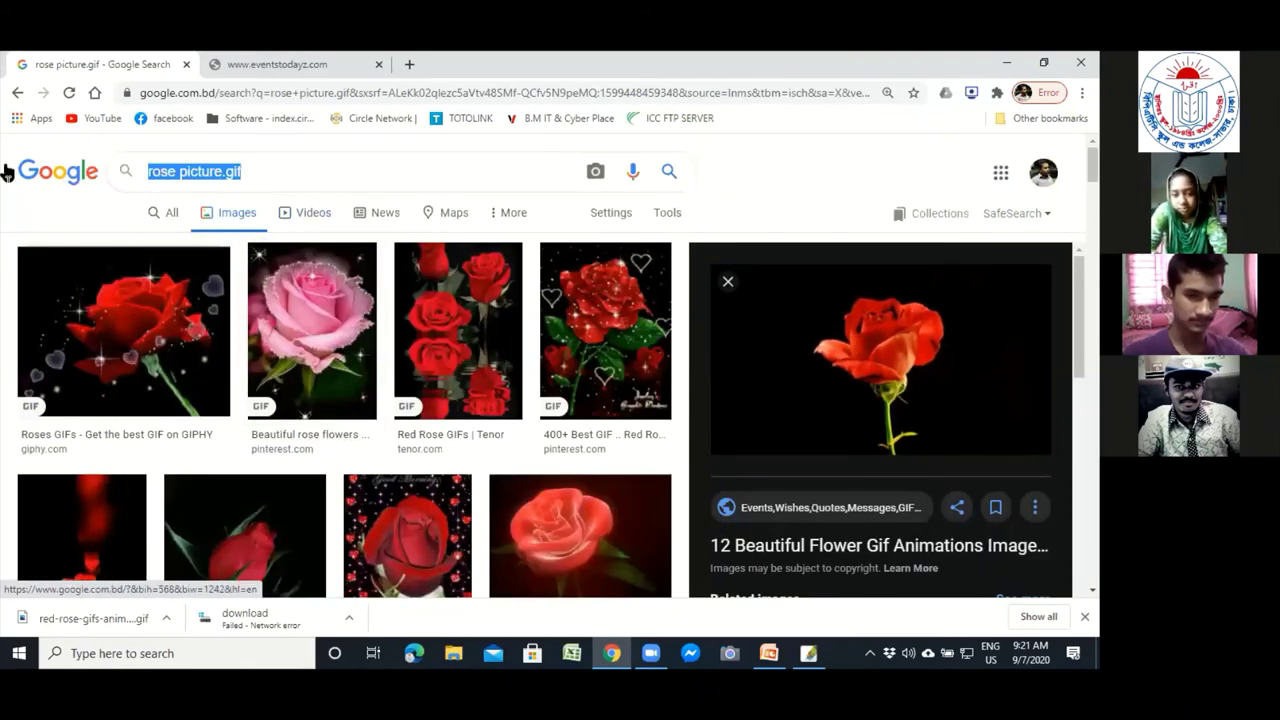
Search Google Images for "birds picture" and look through the results.
type("bird")
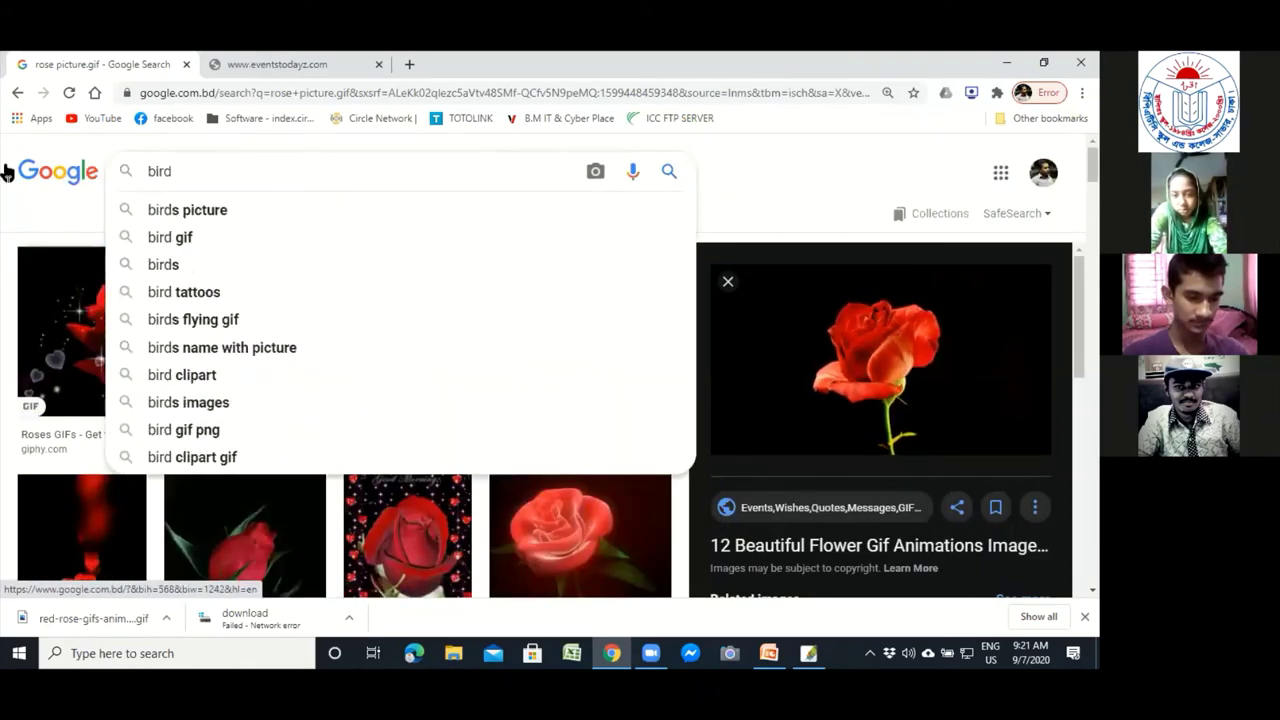
key("Down")
key("Return")
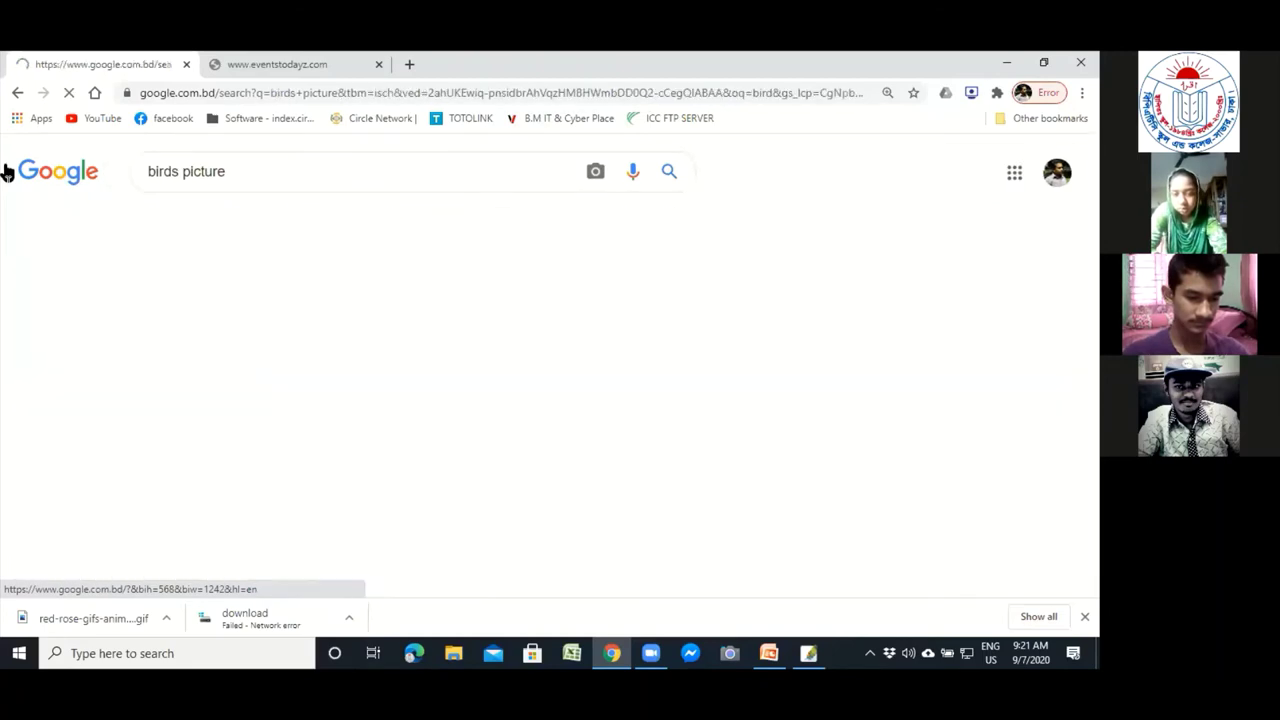
scroll(563, 389, "down", 5)
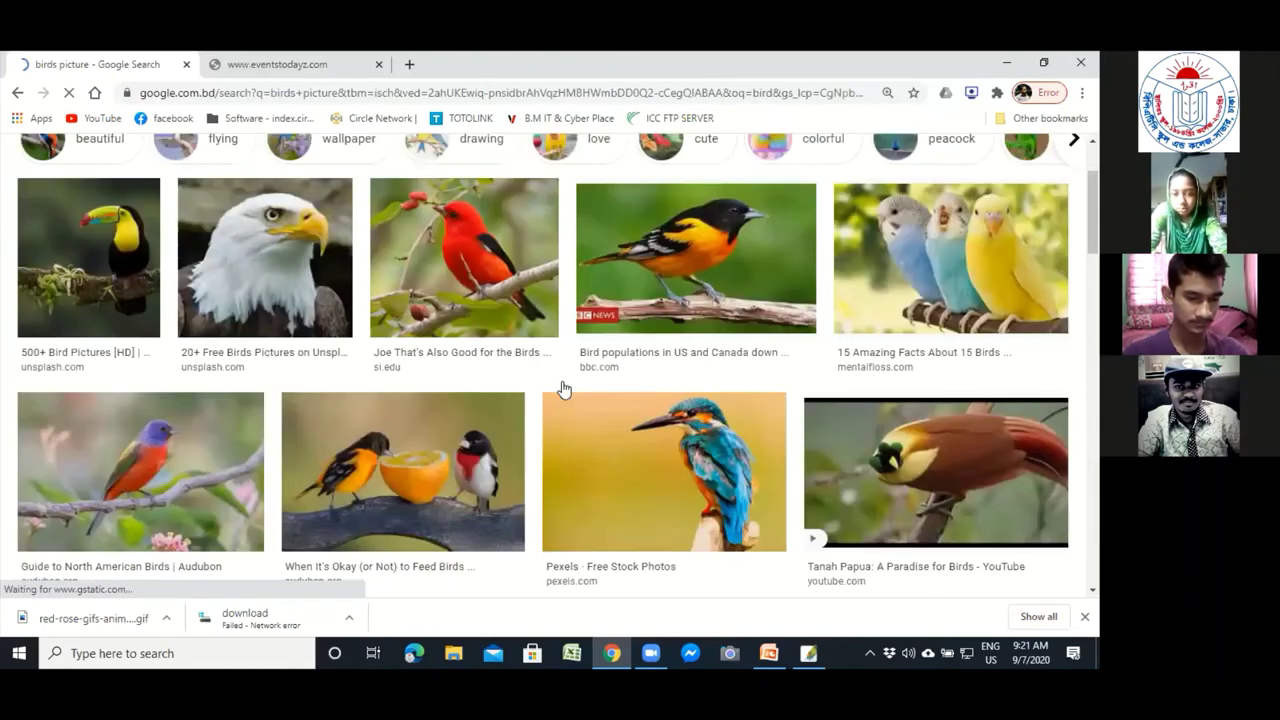
scroll(561, 386, "down", 5)
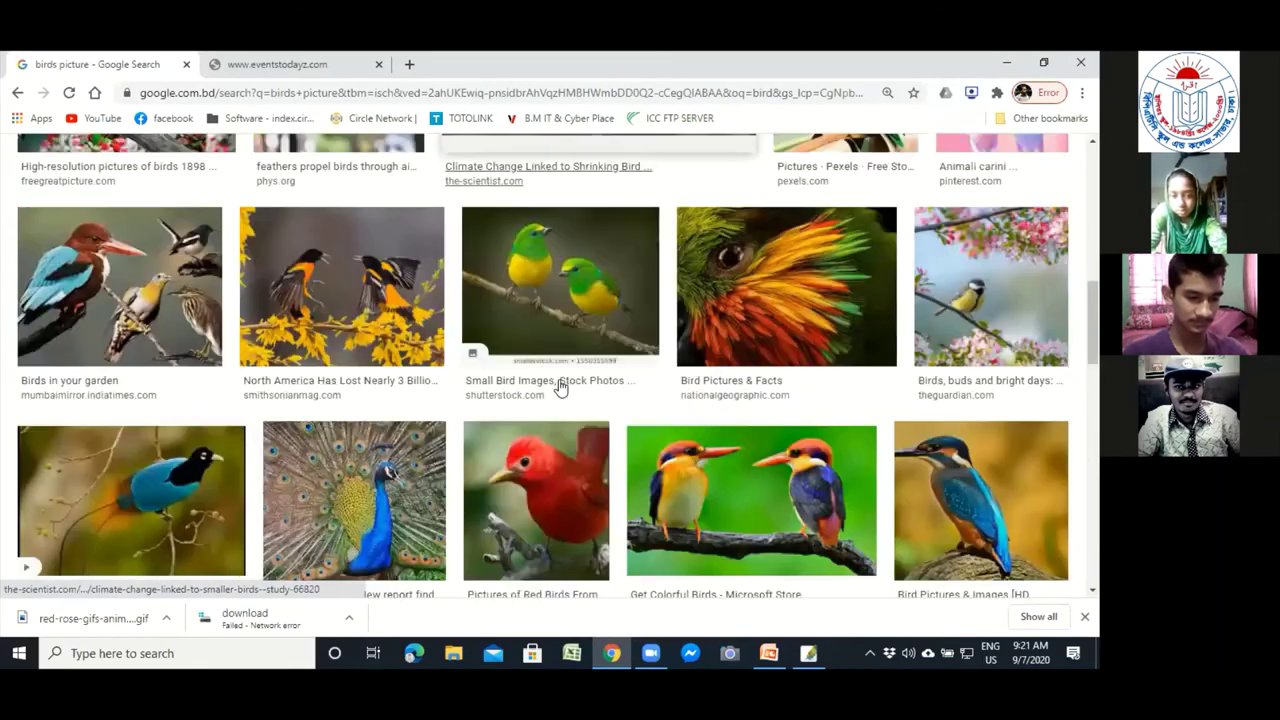
scroll(560, 380, "up", 10)
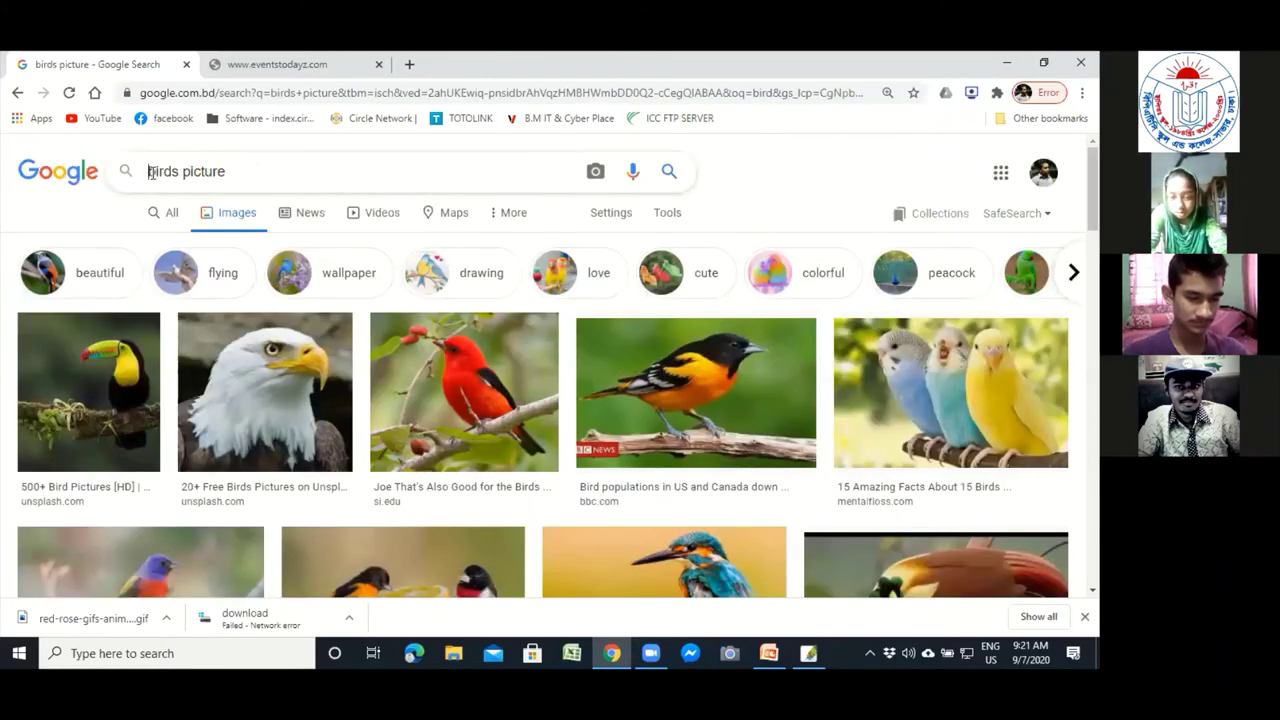
Search Google Images for "flying bird" in place of the previous query.
left_click_drag(151, 172, 314, 173)
type("fl")
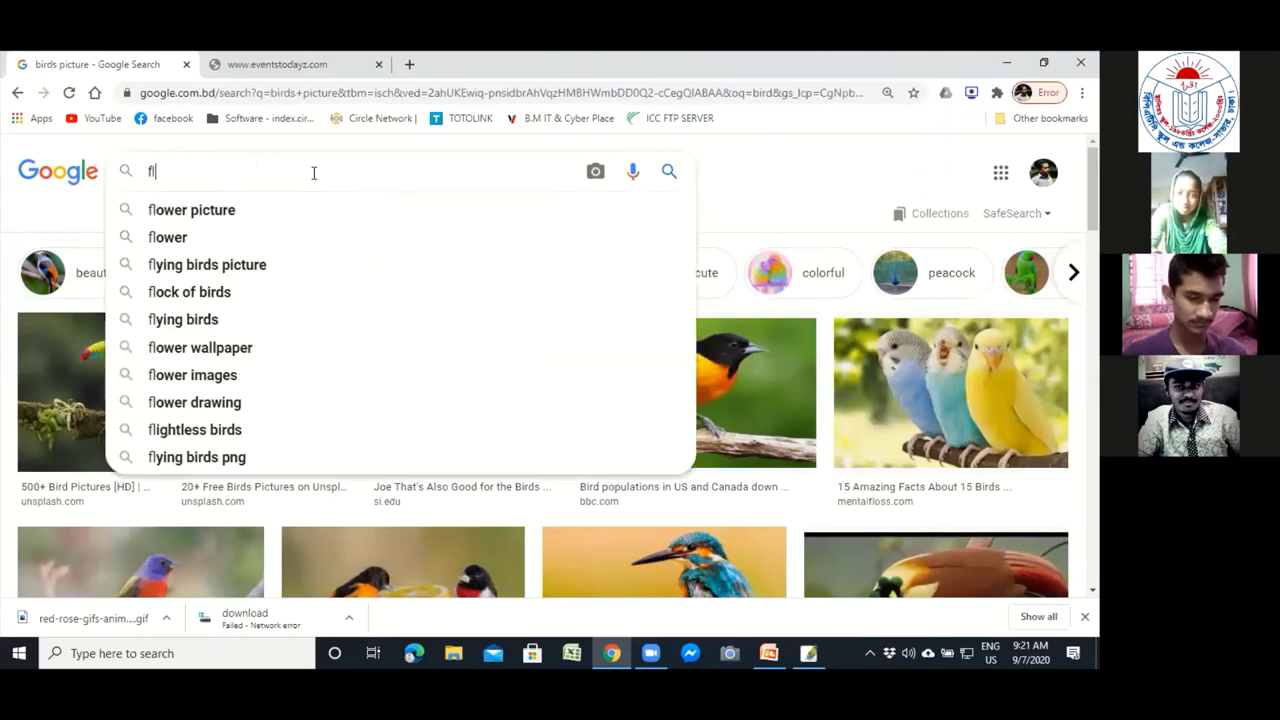
type("ying bird")
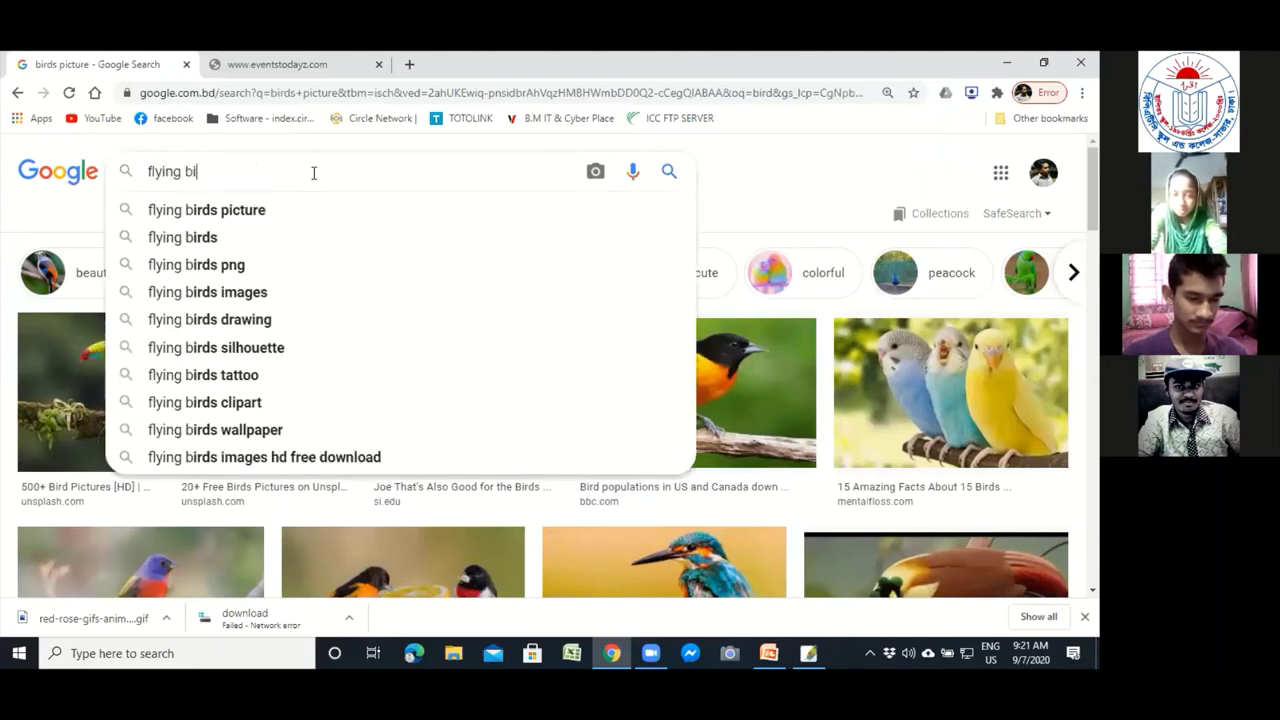
key("Return")
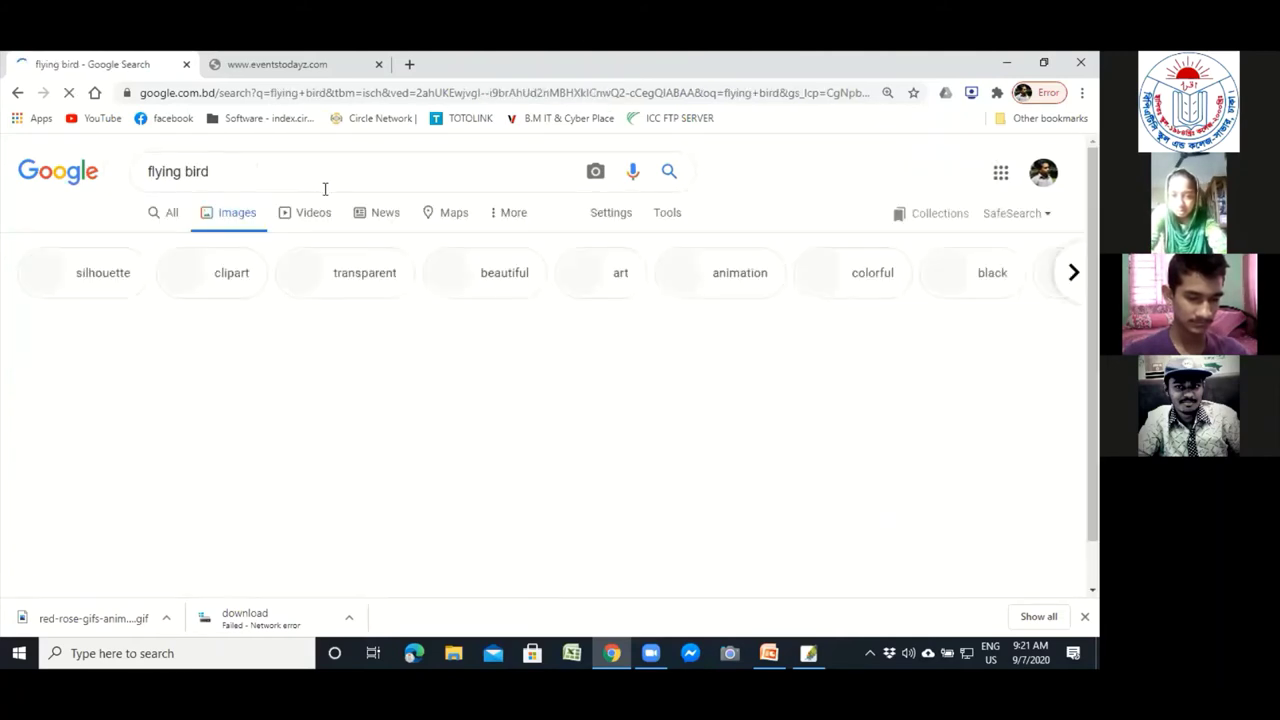
Examine the flying bird image results for a colourful picture suitable for a slide.
scroll(738, 278, "down", 5)
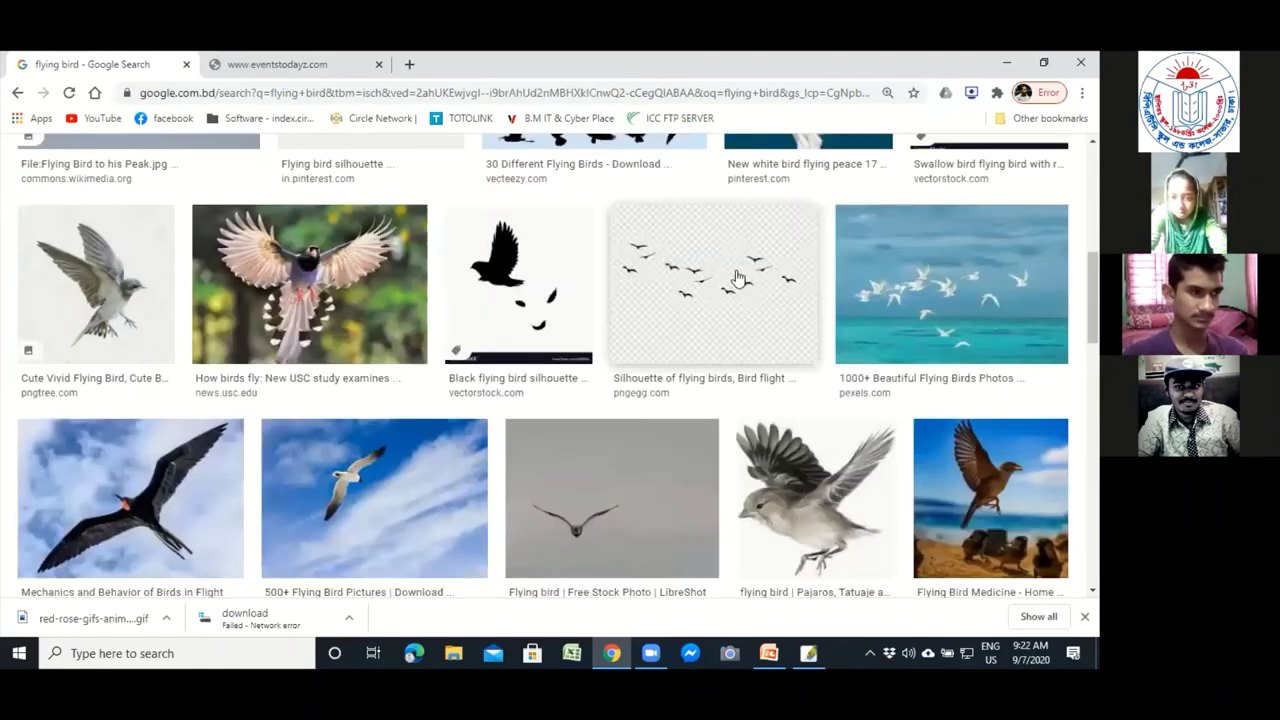
scroll(737, 277, "down", 3)
scroll(737, 278, "down", 2)
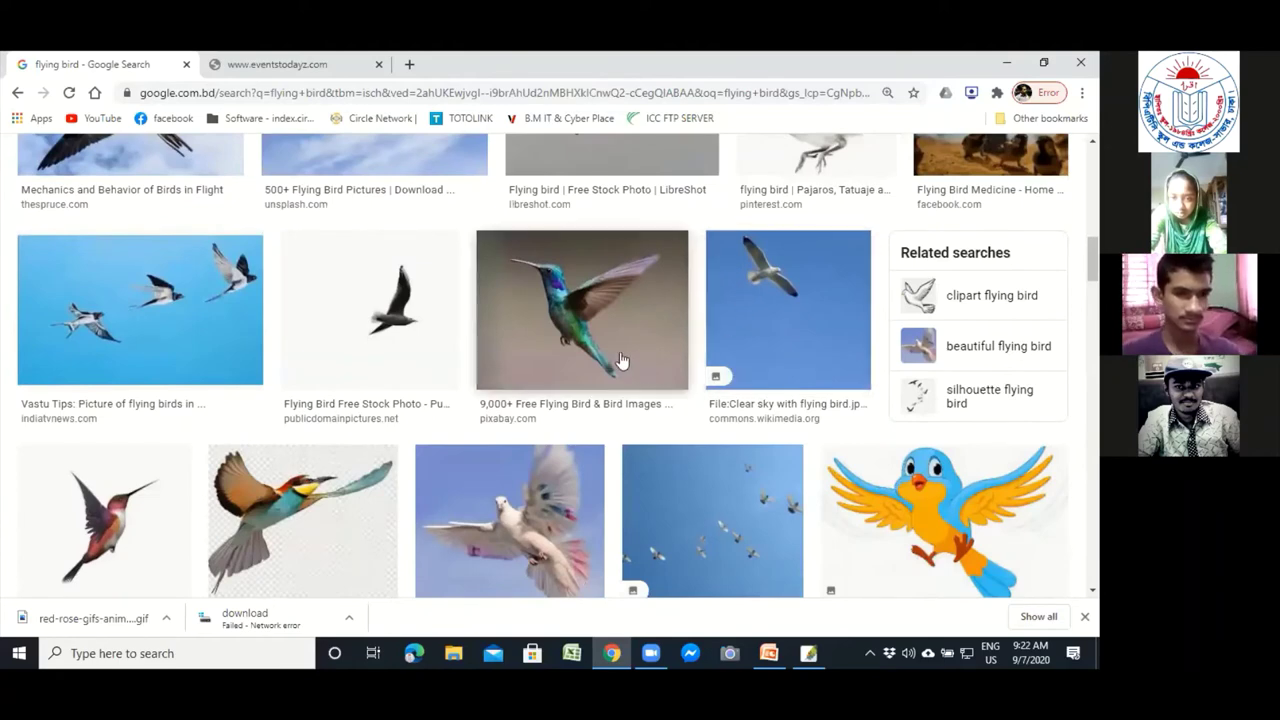
scroll(599, 359, "down", 10)
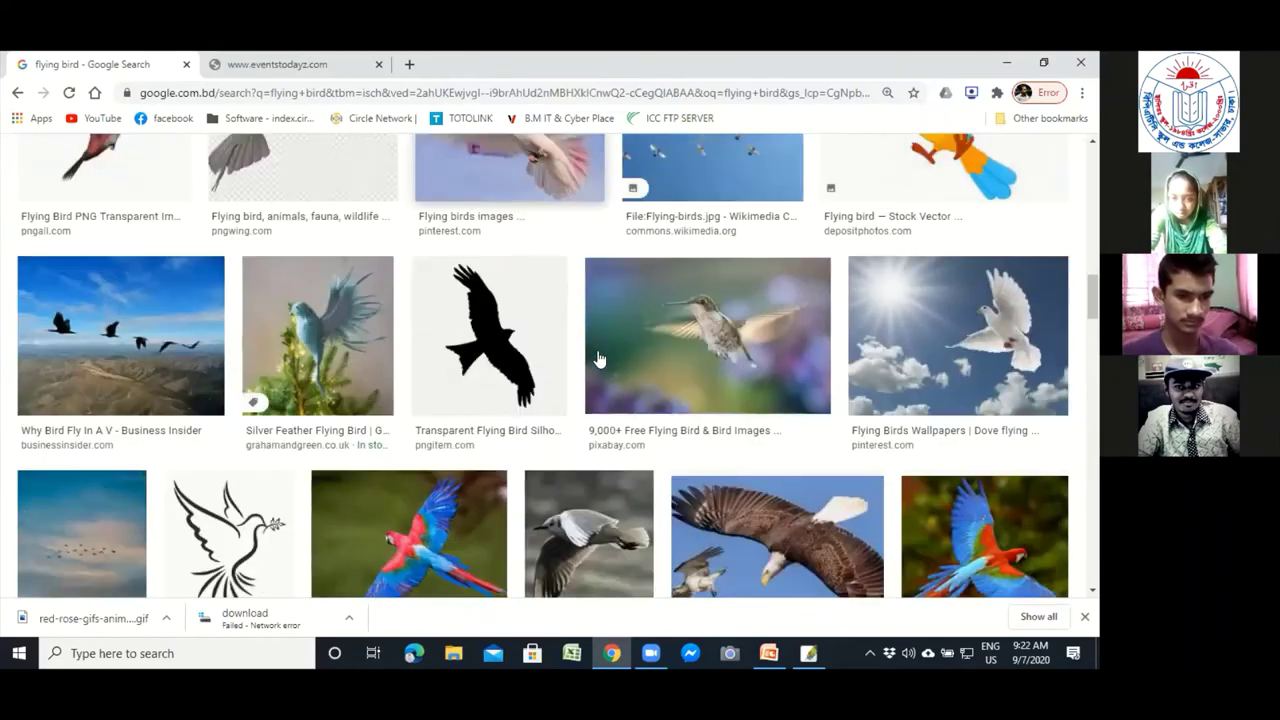
scroll(599, 359, "down", 4)
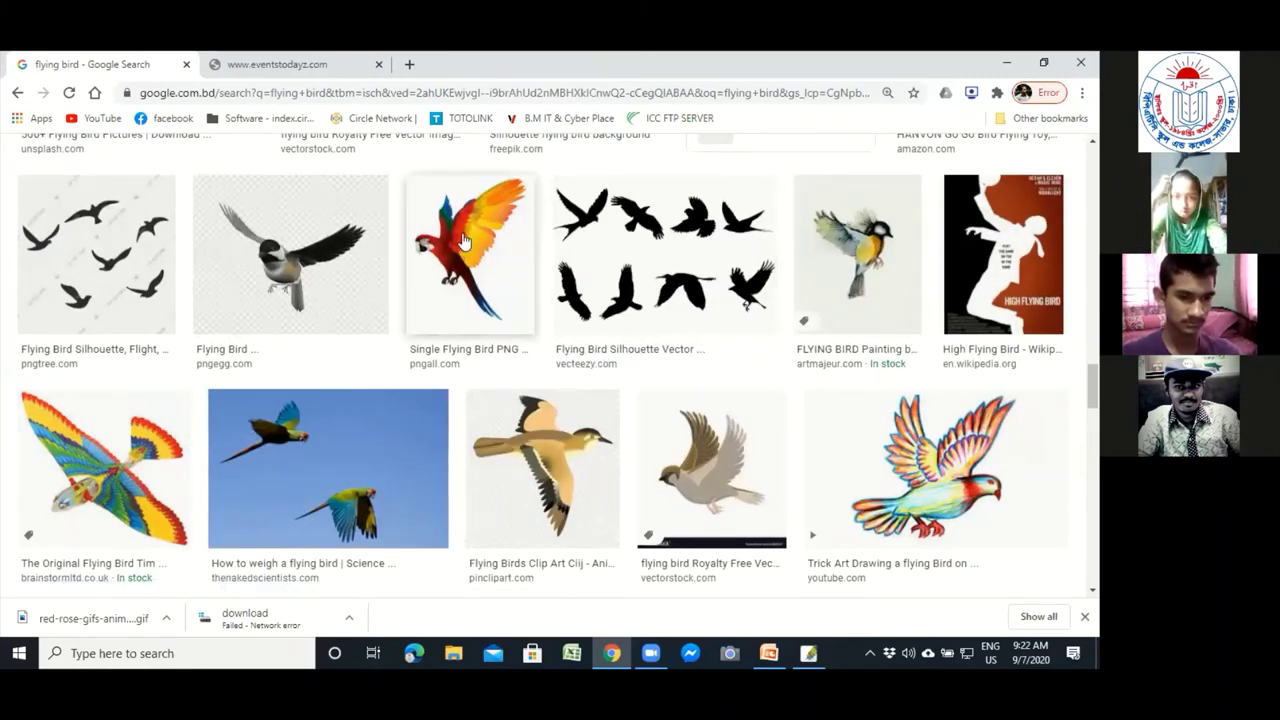
scroll(566, 323, "down", 4)
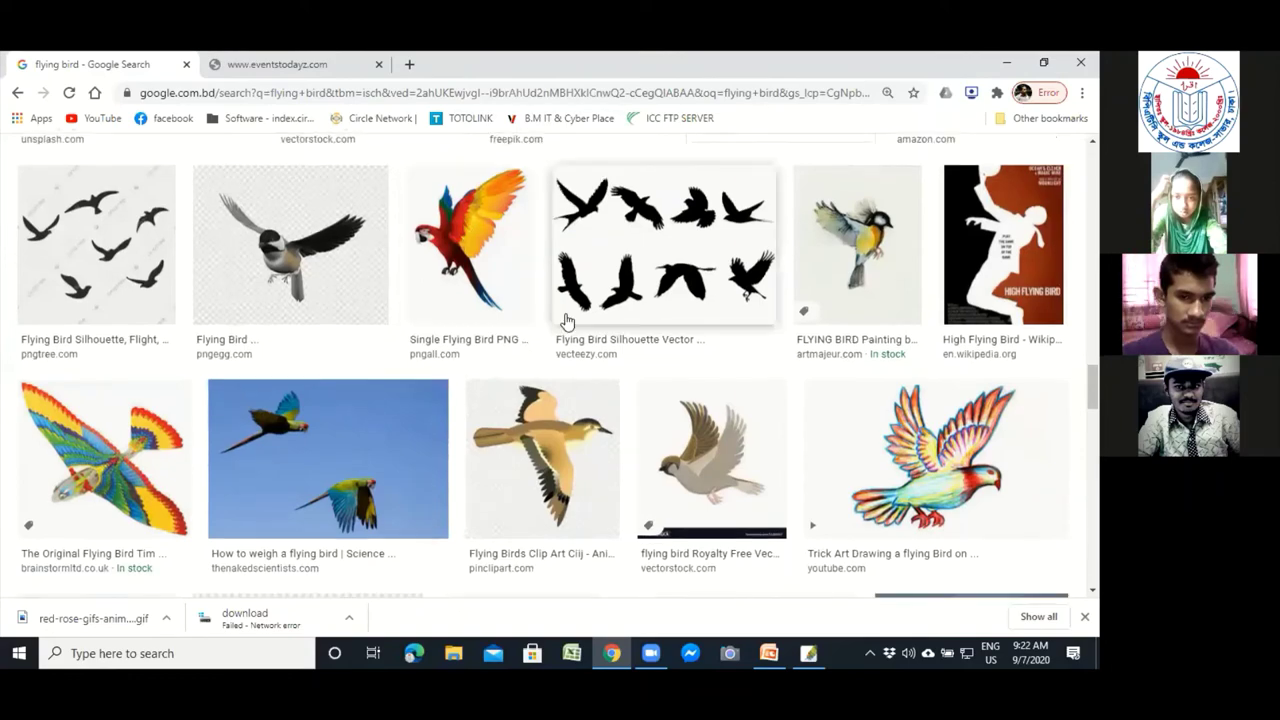
scroll(568, 323, "down", 4)
scroll(567, 320, "up", 5)
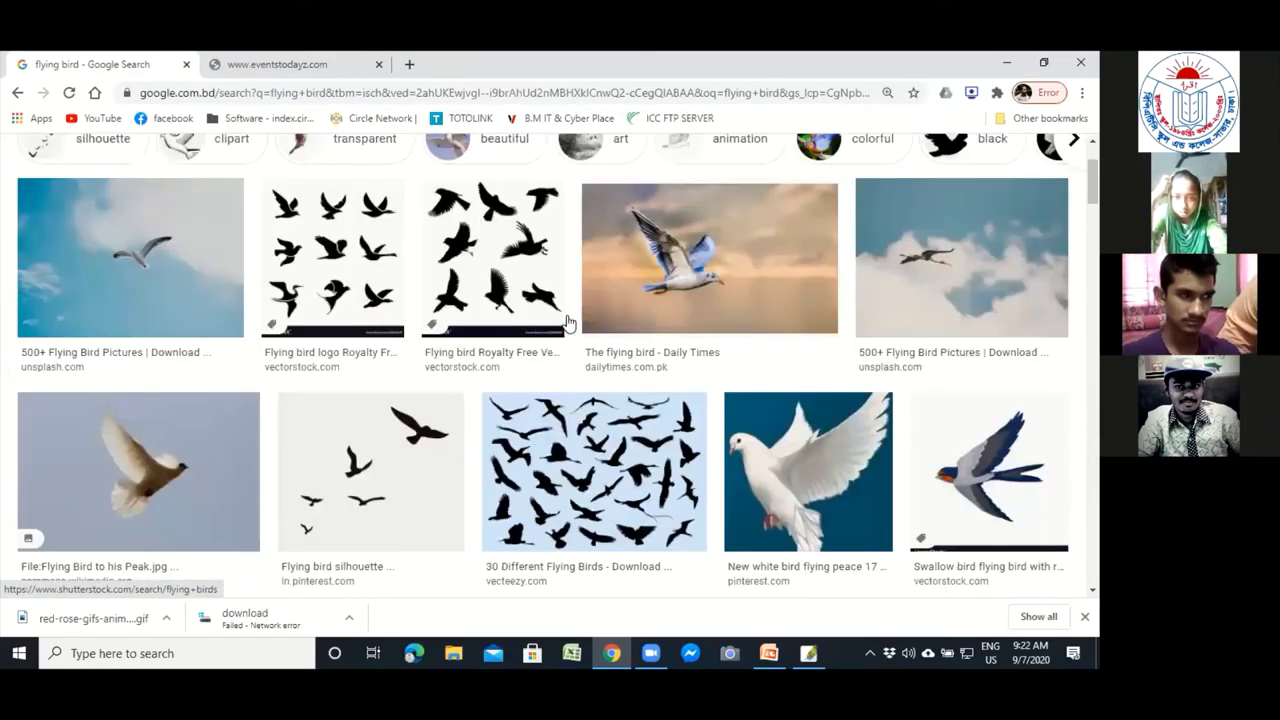
scroll(567, 315, "down", 5)
scroll(568, 323, "down", 3)
scroll(568, 323, "down", 3)
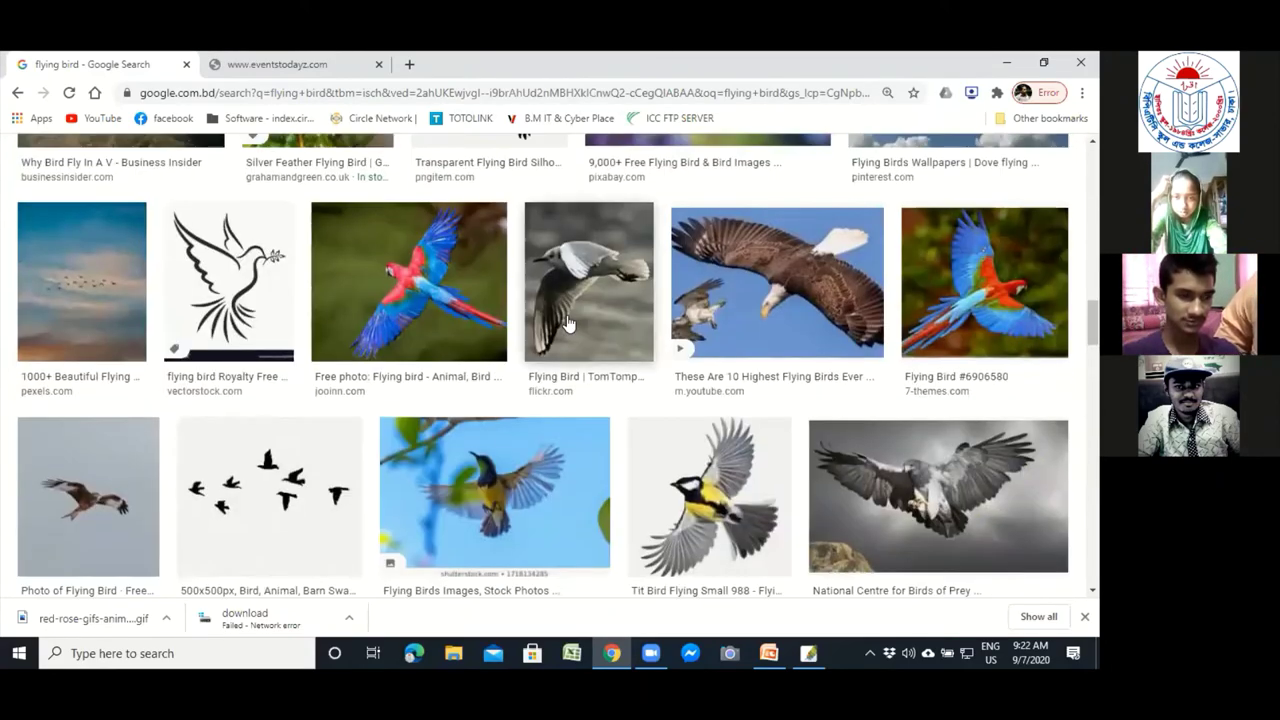
scroll(932, 372, "down", 4)
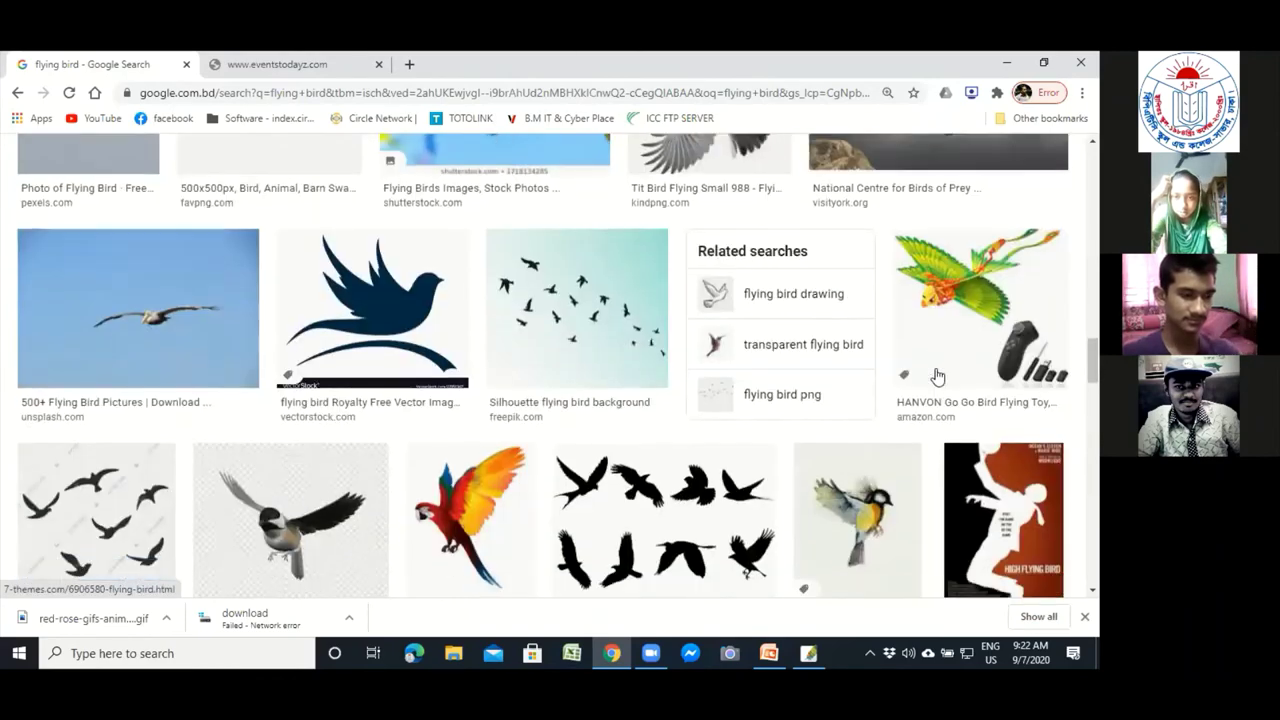
scroll(936, 375, "up", 8)
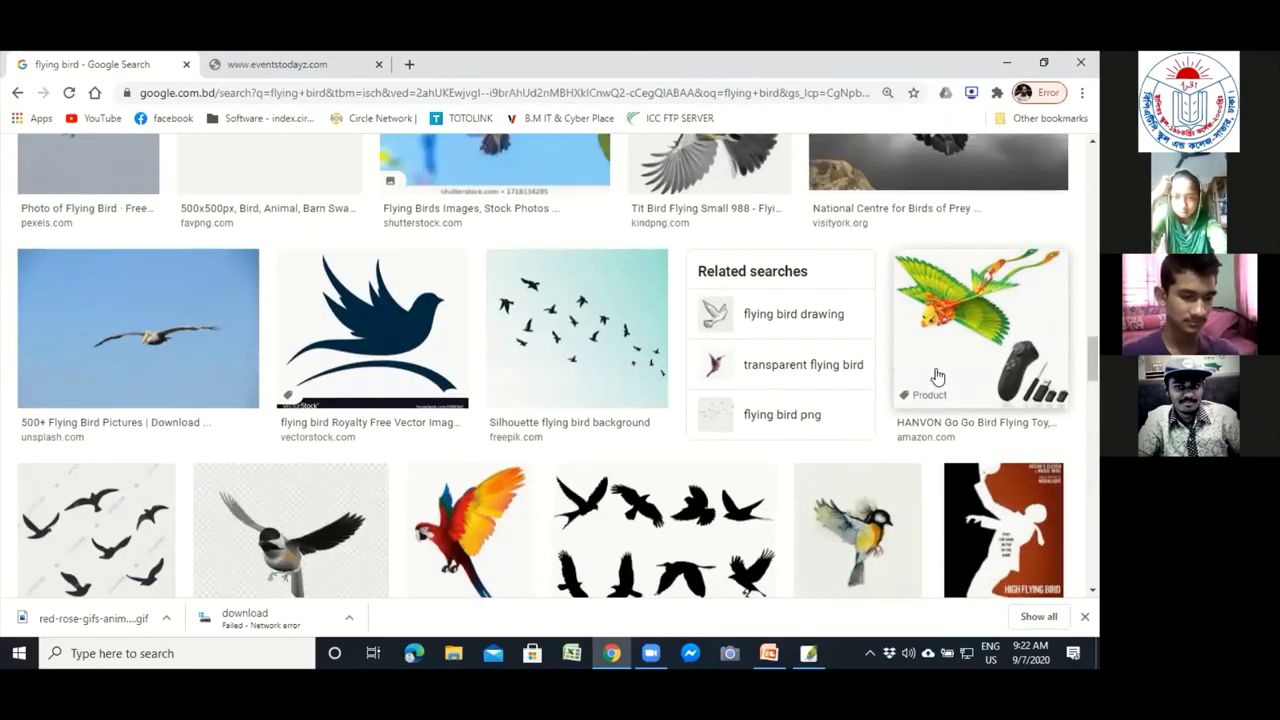
scroll(938, 376, "up", 3)
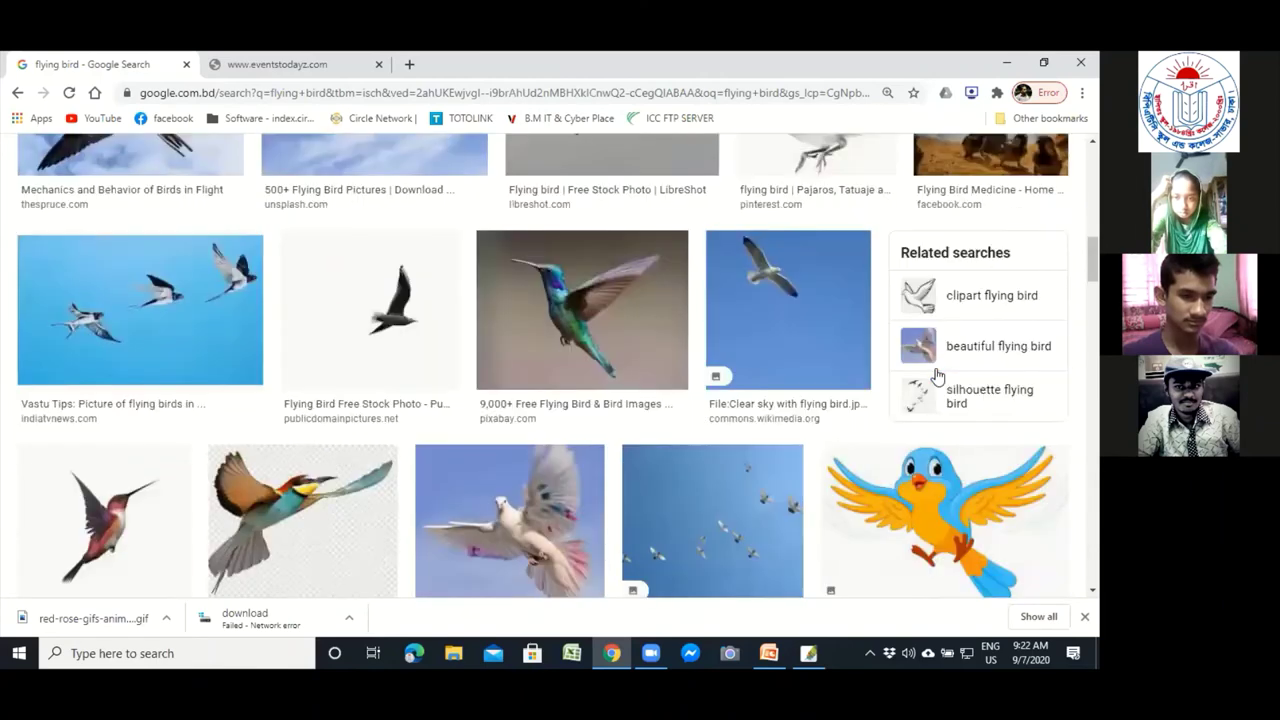
scroll(645, 310, "down", 1)
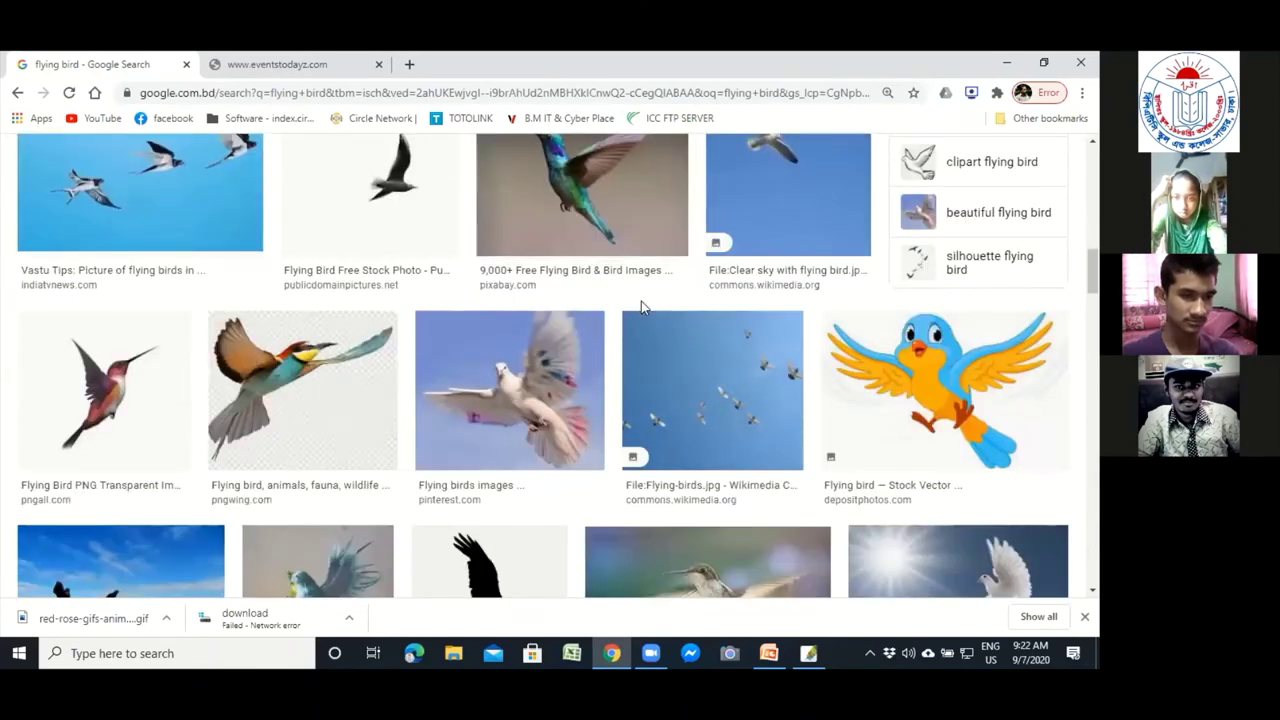
Open the white dove result from Pinterest and the multicoloured flying bird result from PNGWing in new tabs.
right_click(543, 378)
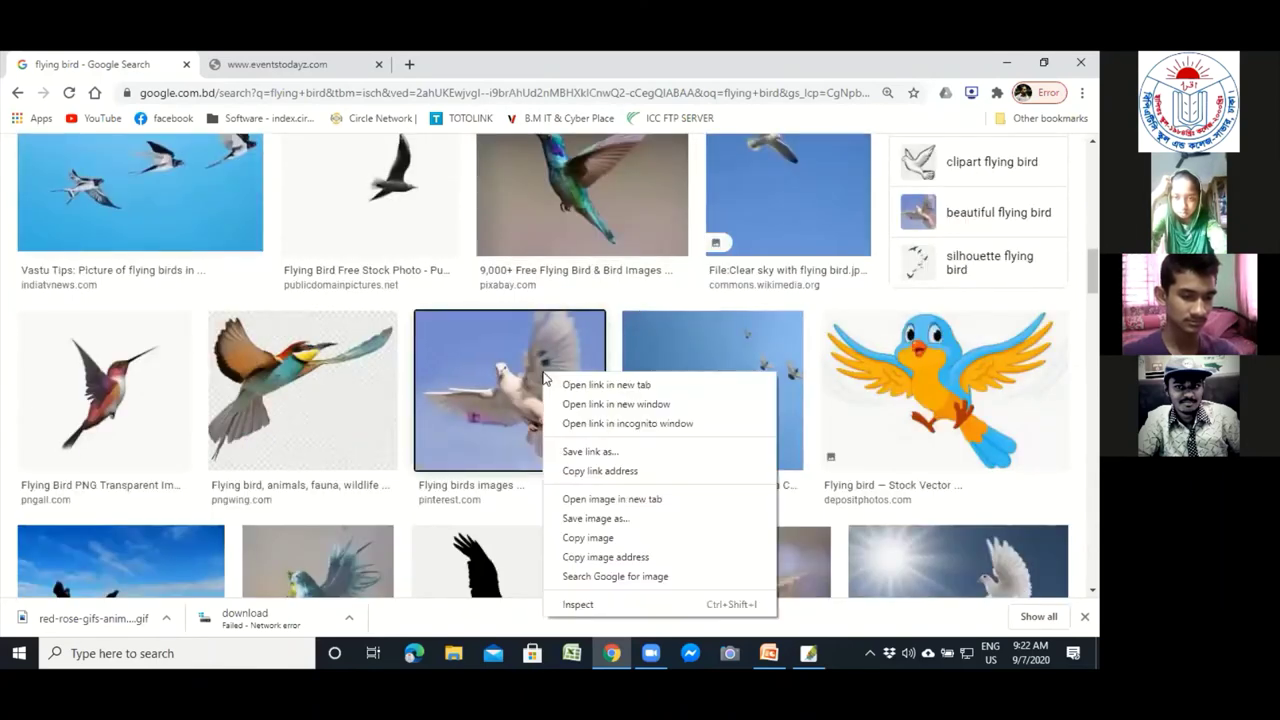
left_click(581, 385)
scroll(580, 386, "down", 1)
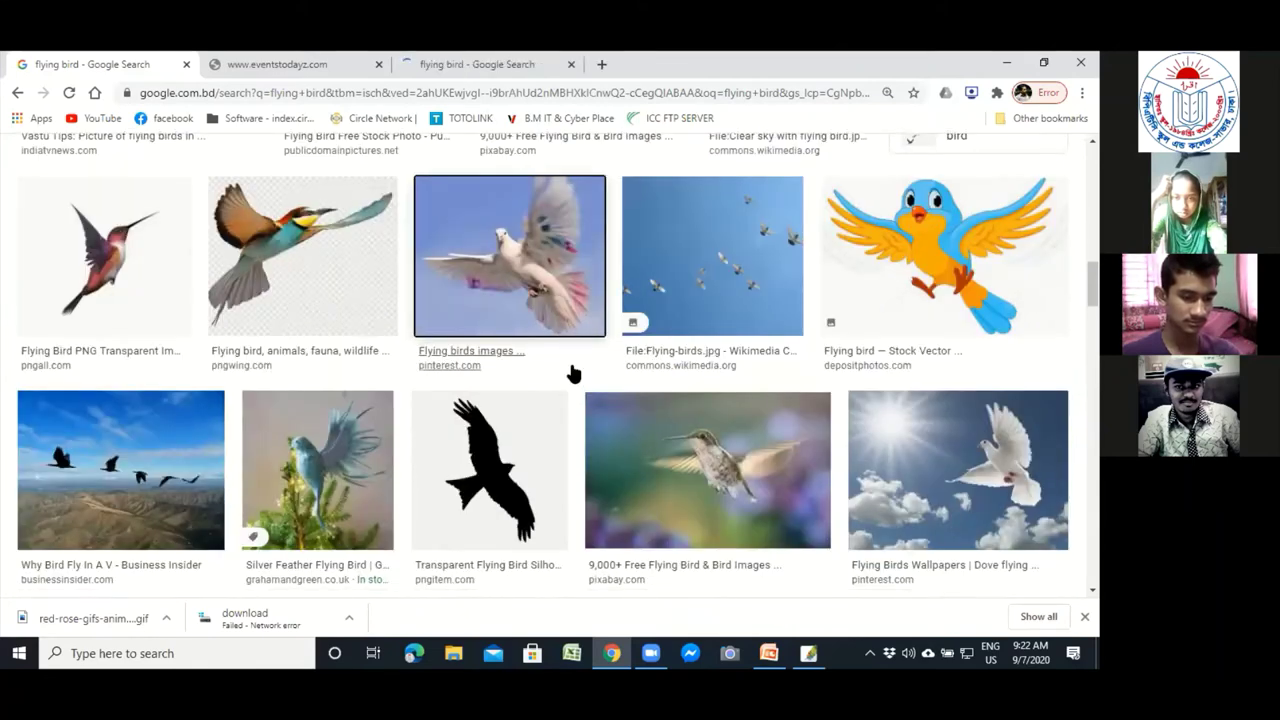
scroll(571, 366, "up", 1)
right_click(298, 364)
left_click(316, 370)
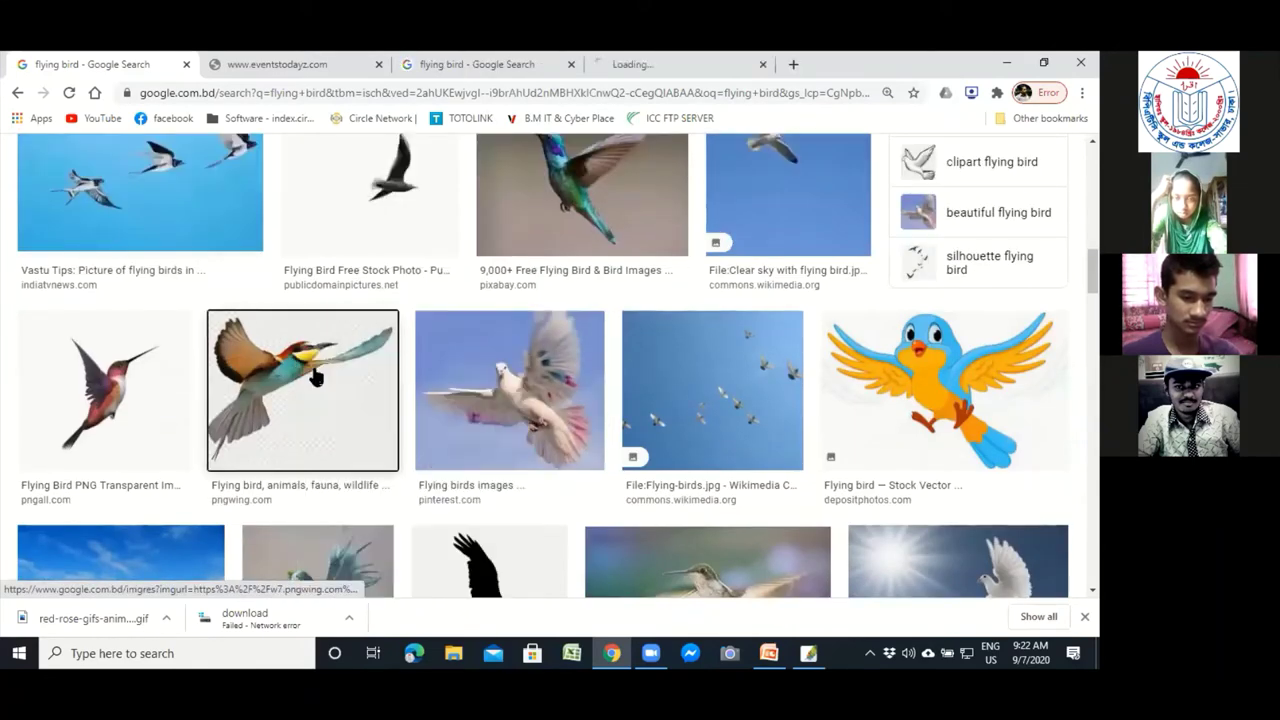
Save the PNGWing flying bird image to the Desktop as a PNG file under its suggested file name.
left_click(662, 64)
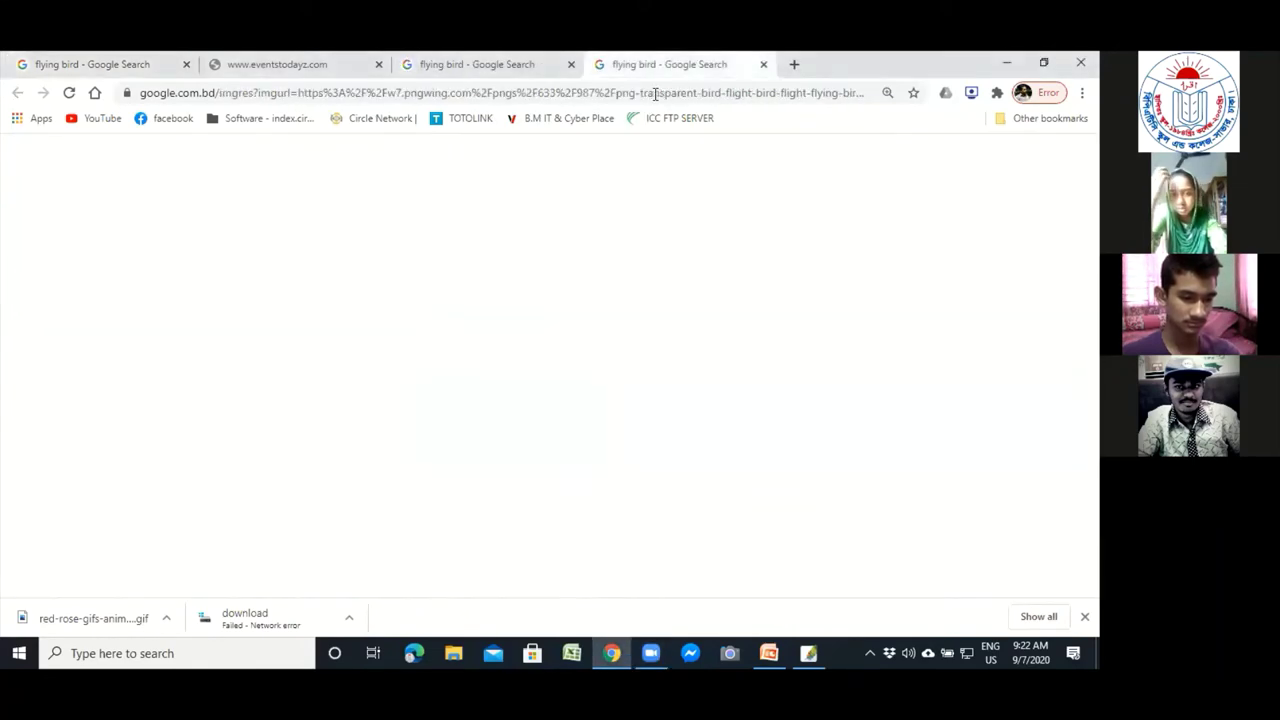
left_click(414, 76)
left_click(662, 64)
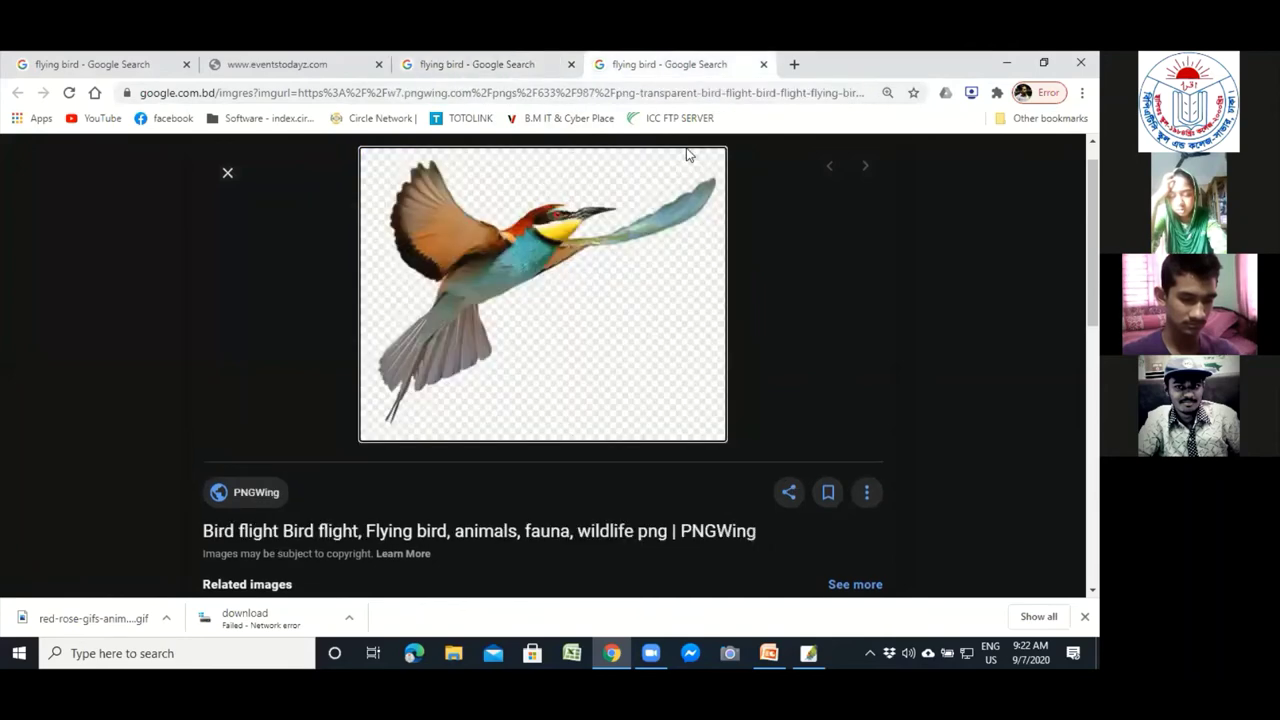
right_click(616, 260)
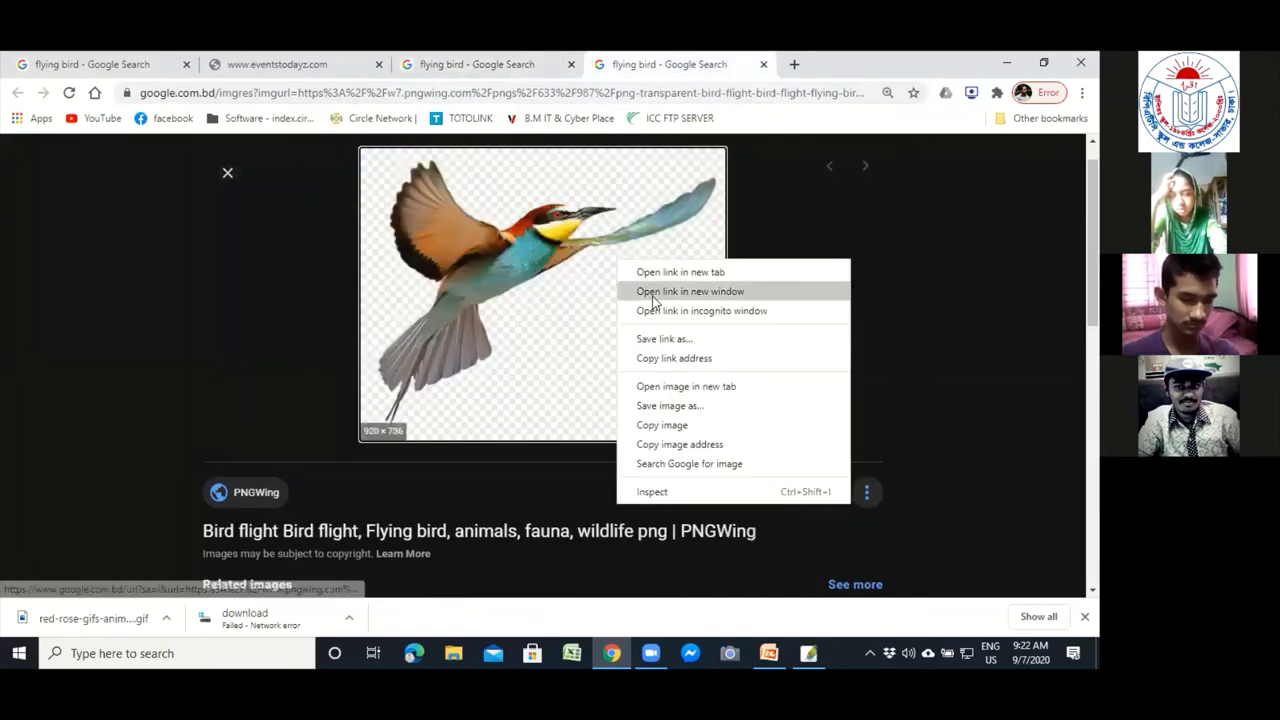
left_click(665, 405)
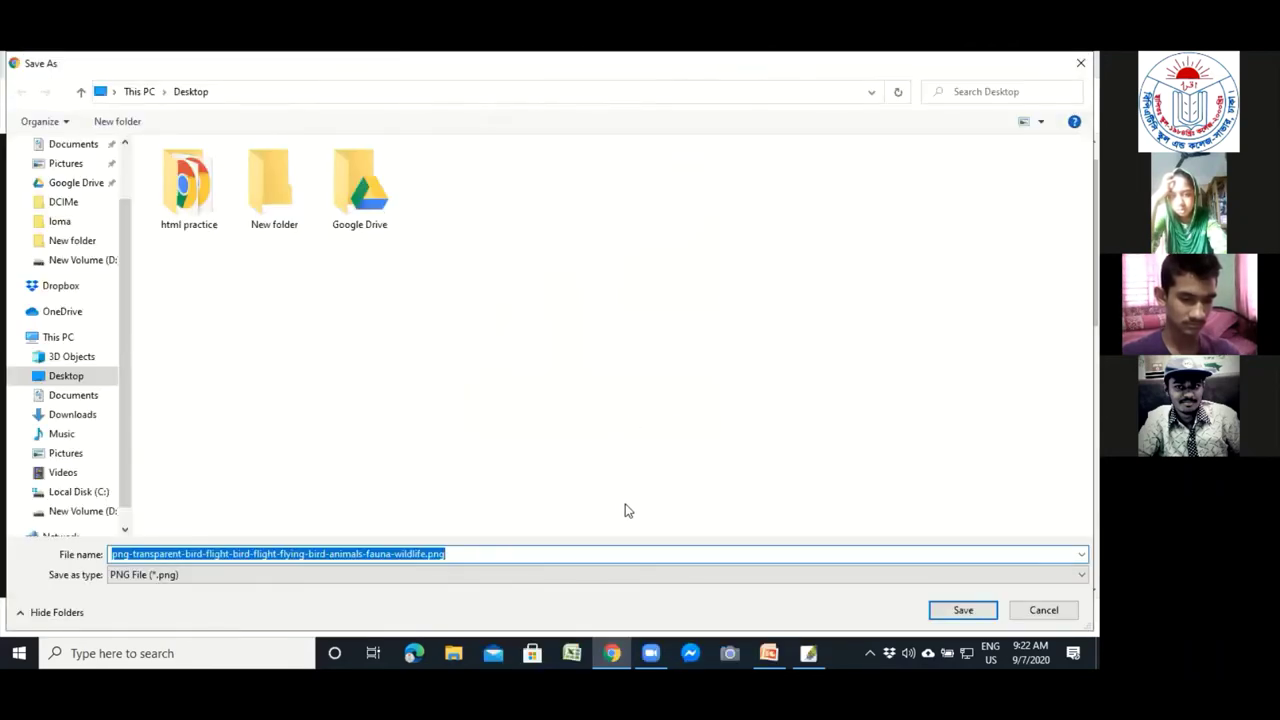
key("Return")
Go to the desktop, view the saved flying bird PNG in Photos, and close the viewer.
left_click(1007, 63)
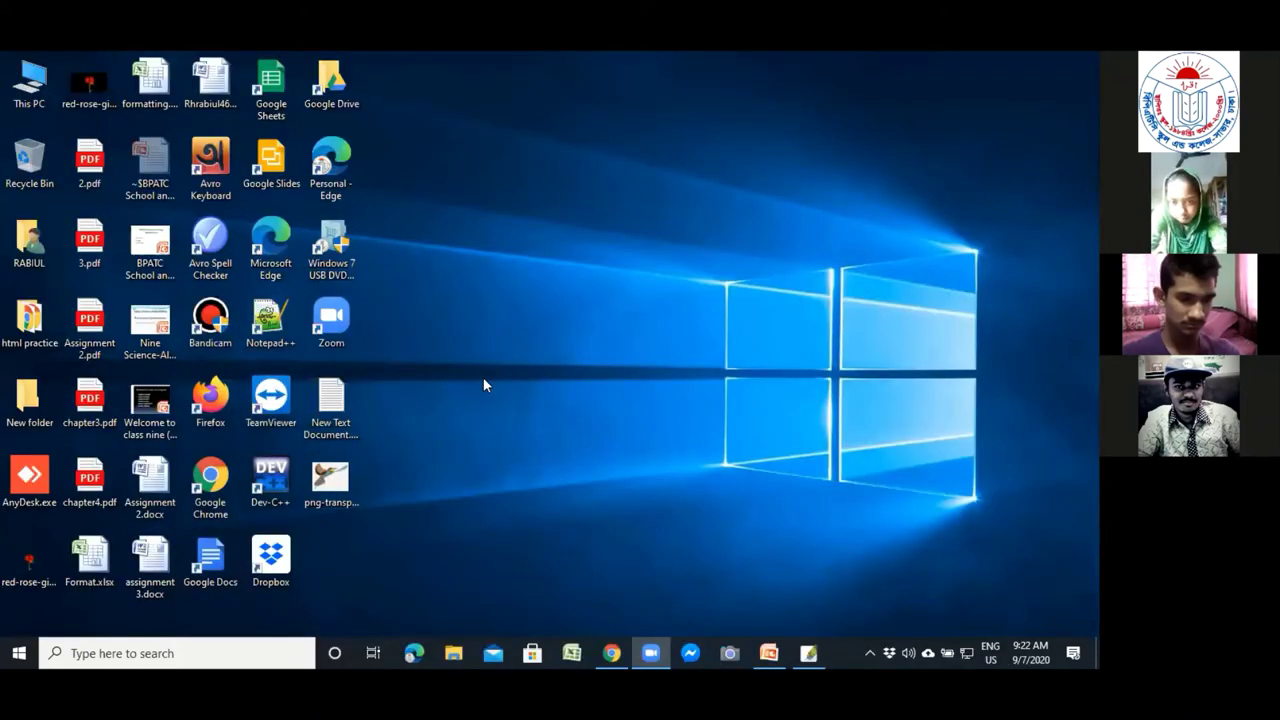
left_click(337, 474)
right_click(337, 474)
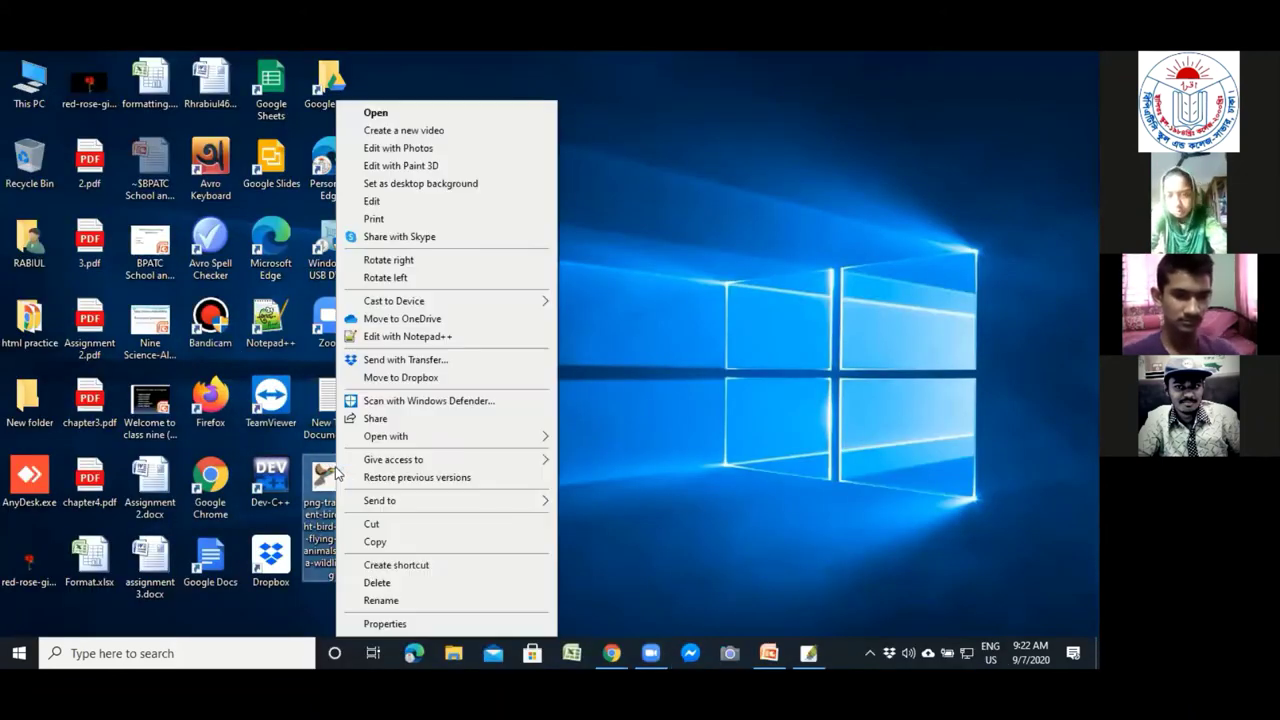
mouse_move(458, 510)
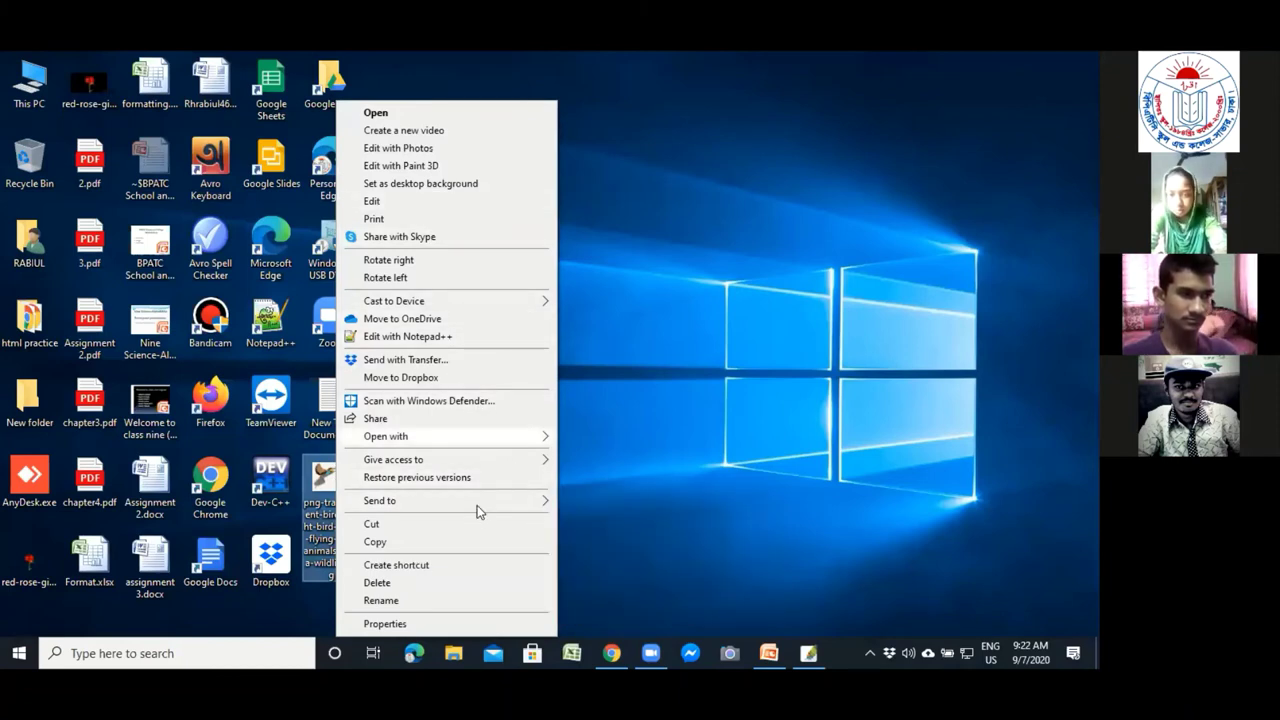
left_click(784, 310)
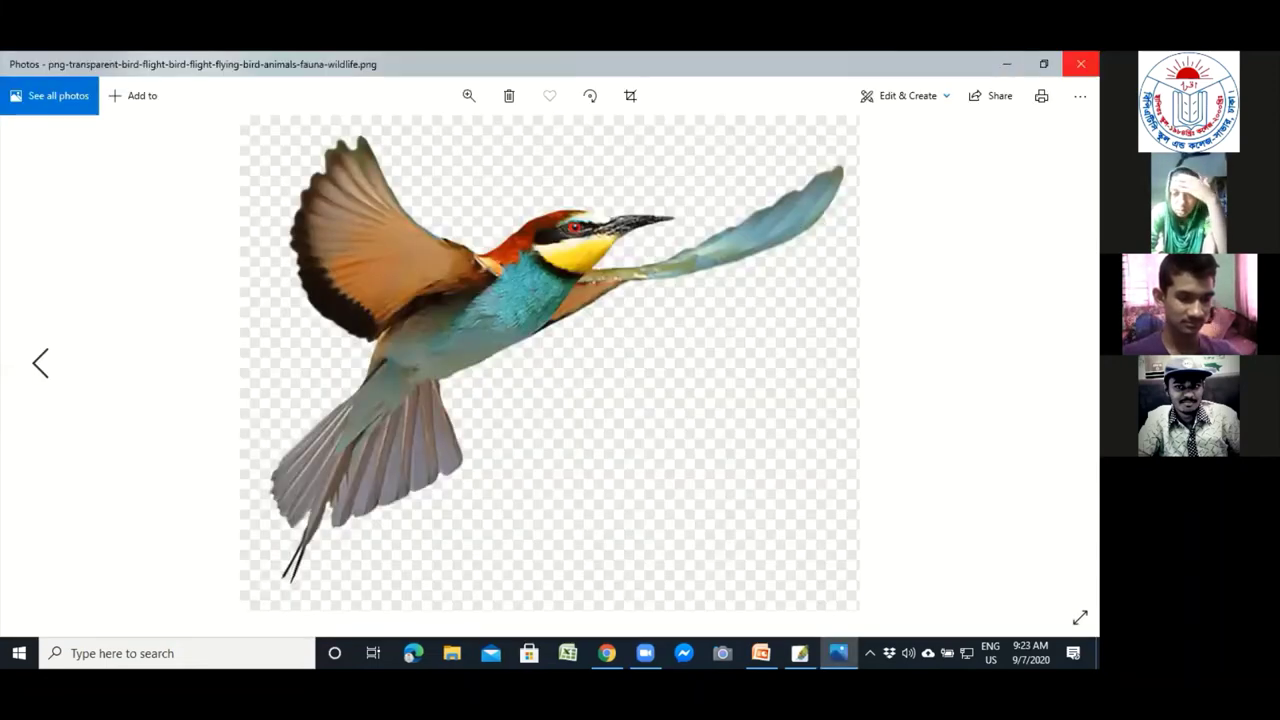
left_click(1080, 63)
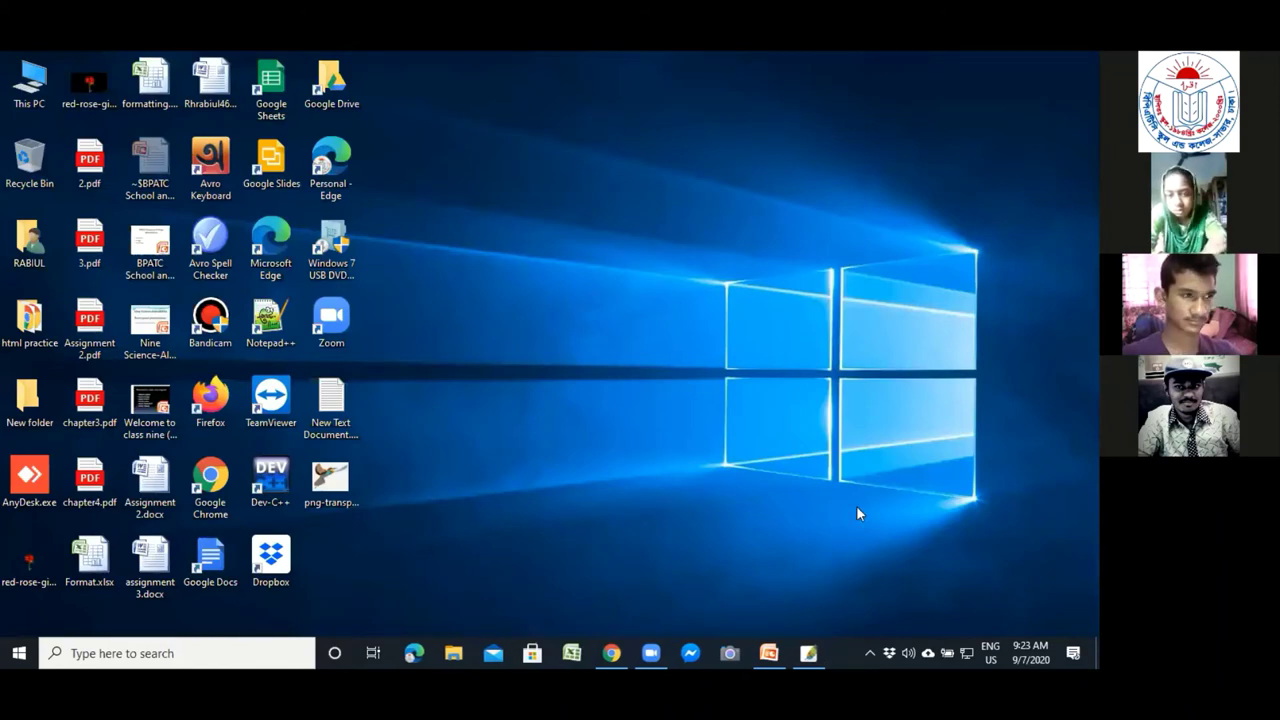
Switch to PowerPoint, insert the saved flying bird PNG into slide 4's content placeholder, and narrow it to about 5.51" wide.
key("alt+Tab")
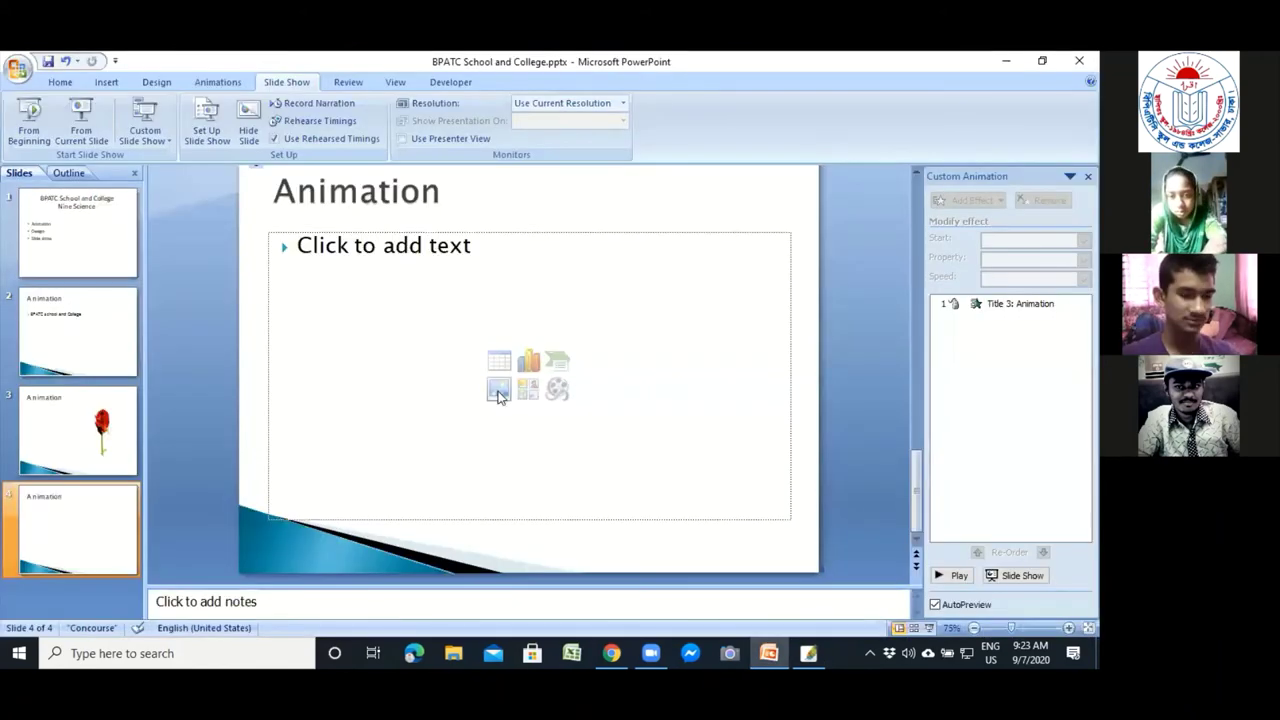
left_click(498, 390)
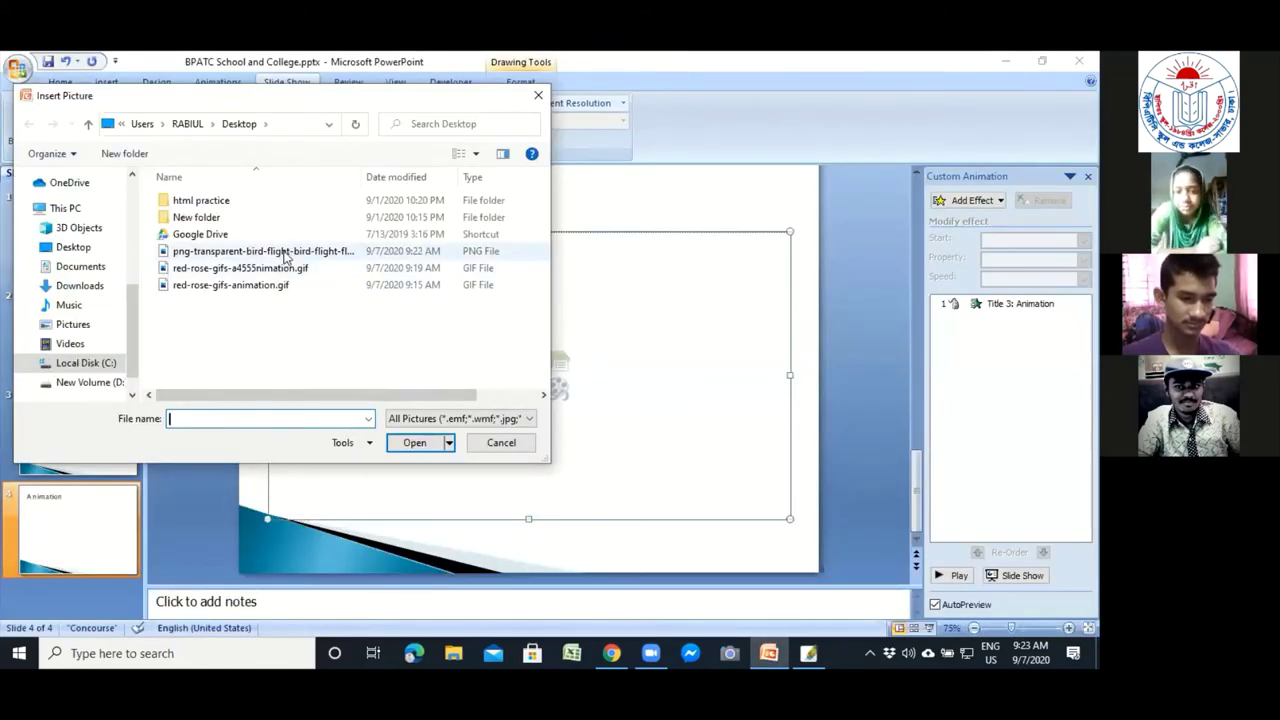
double_click(285, 251)
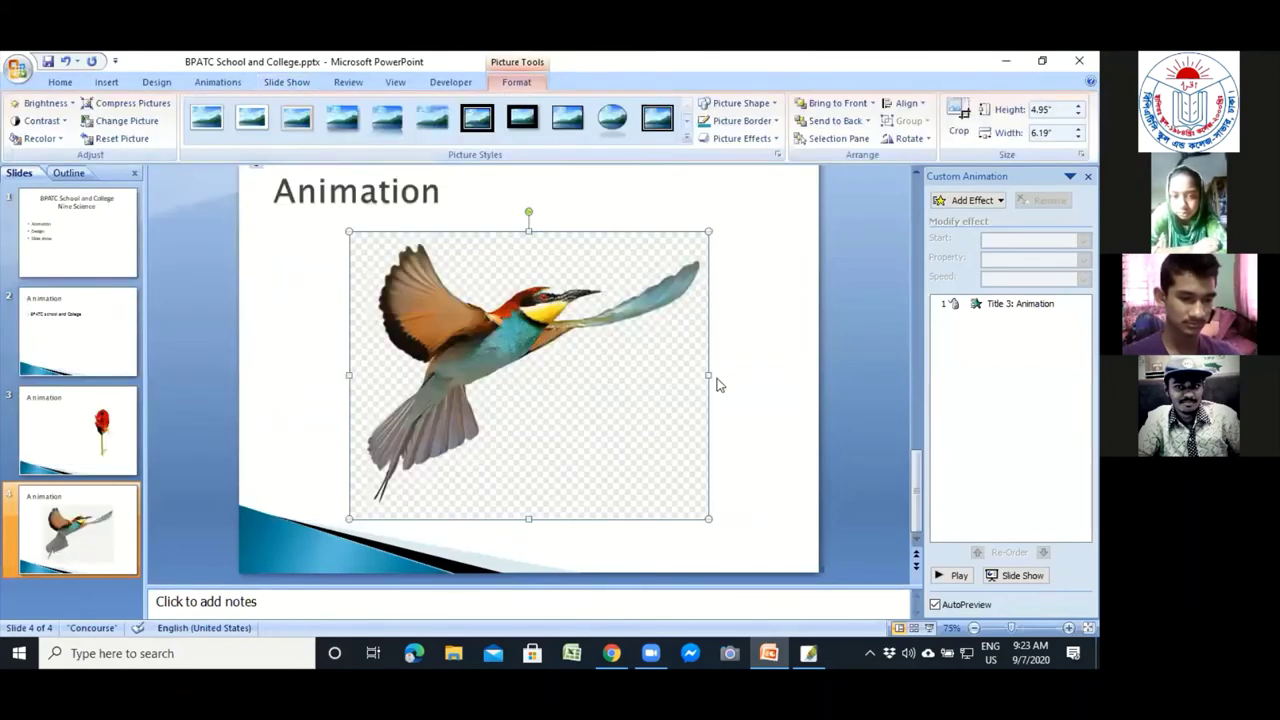
left_click_drag(704, 374, 669, 366)
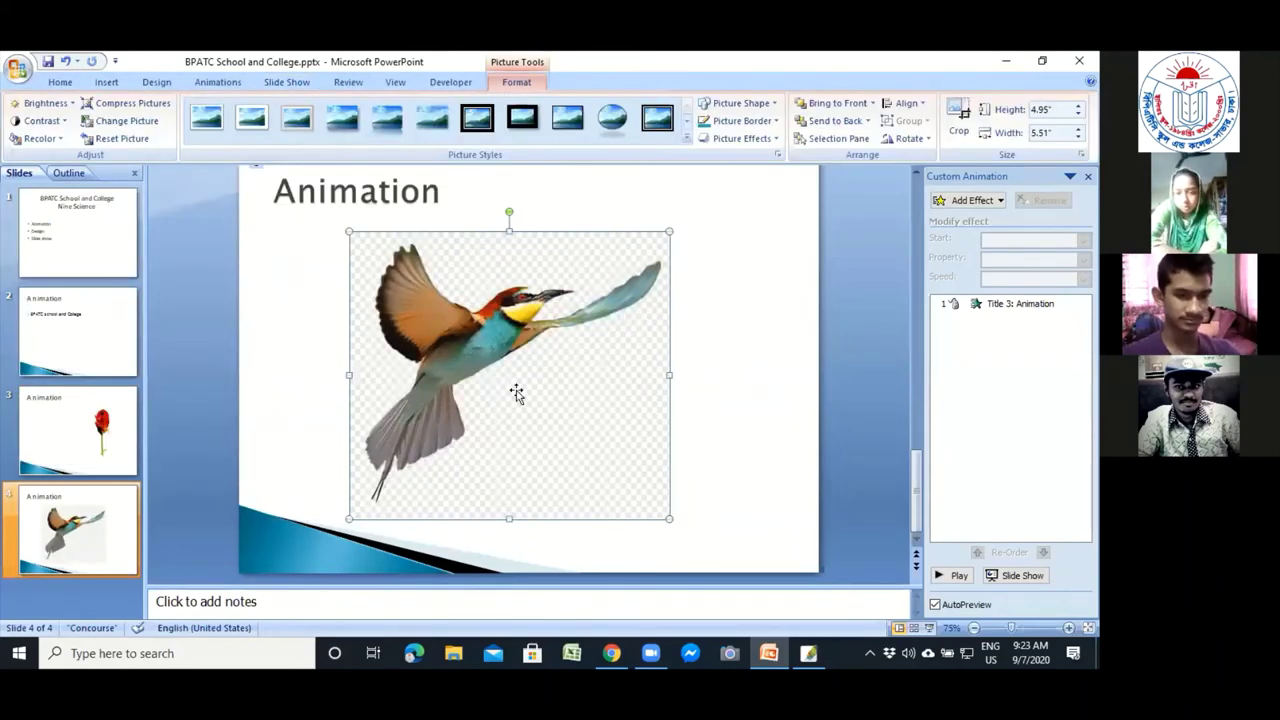
Move the bird picture toward the right side of the slide and browse the available picture styles.
left_click_drag(572, 391, 671, 377)
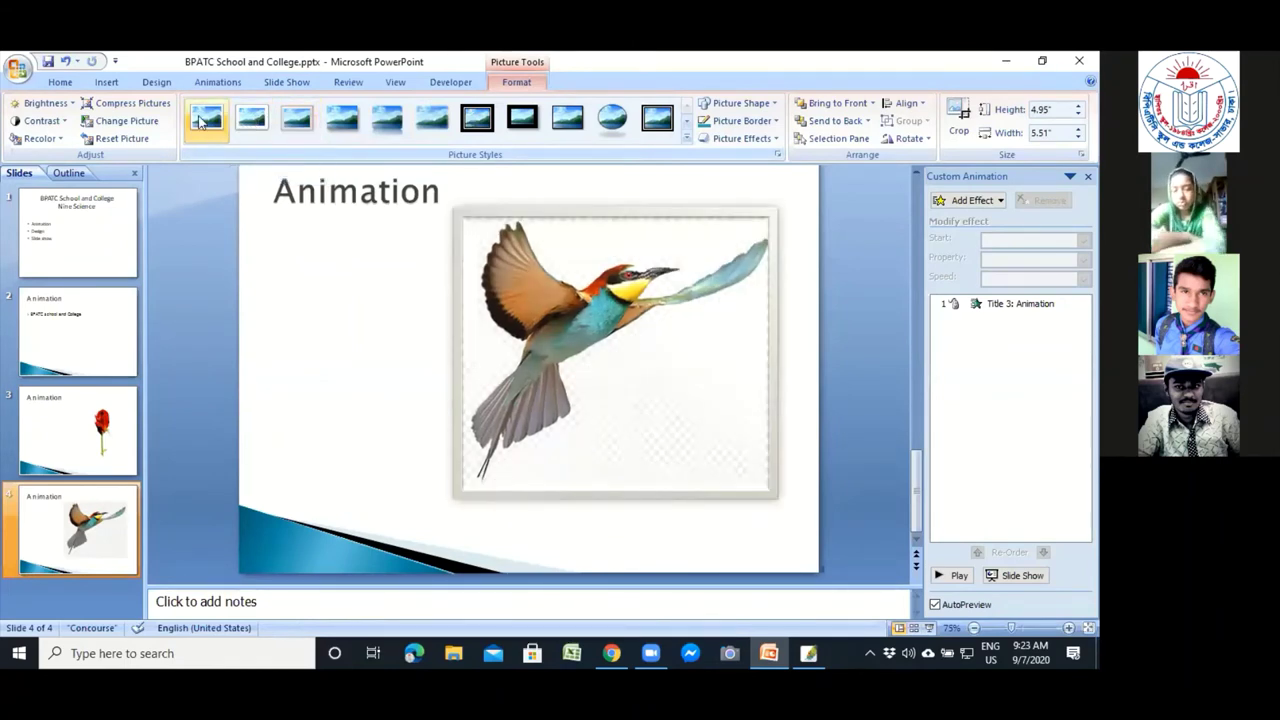
left_click(687, 120)
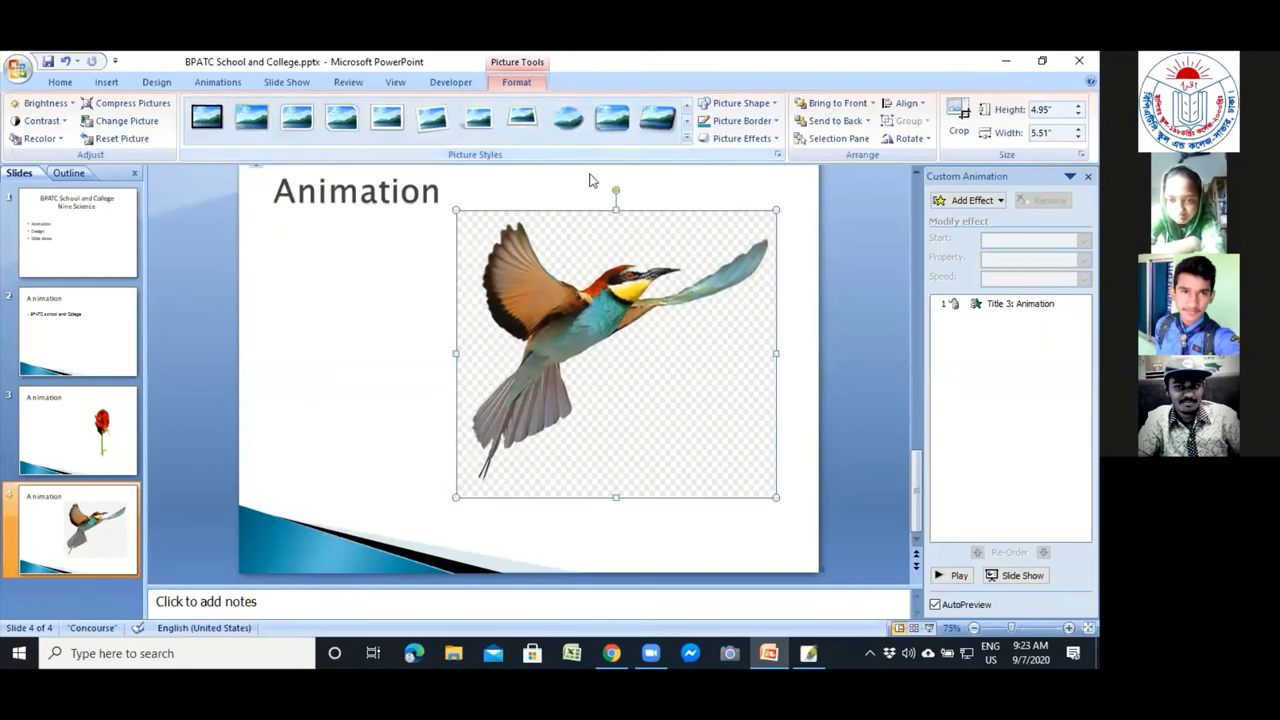
left_click(686, 104)
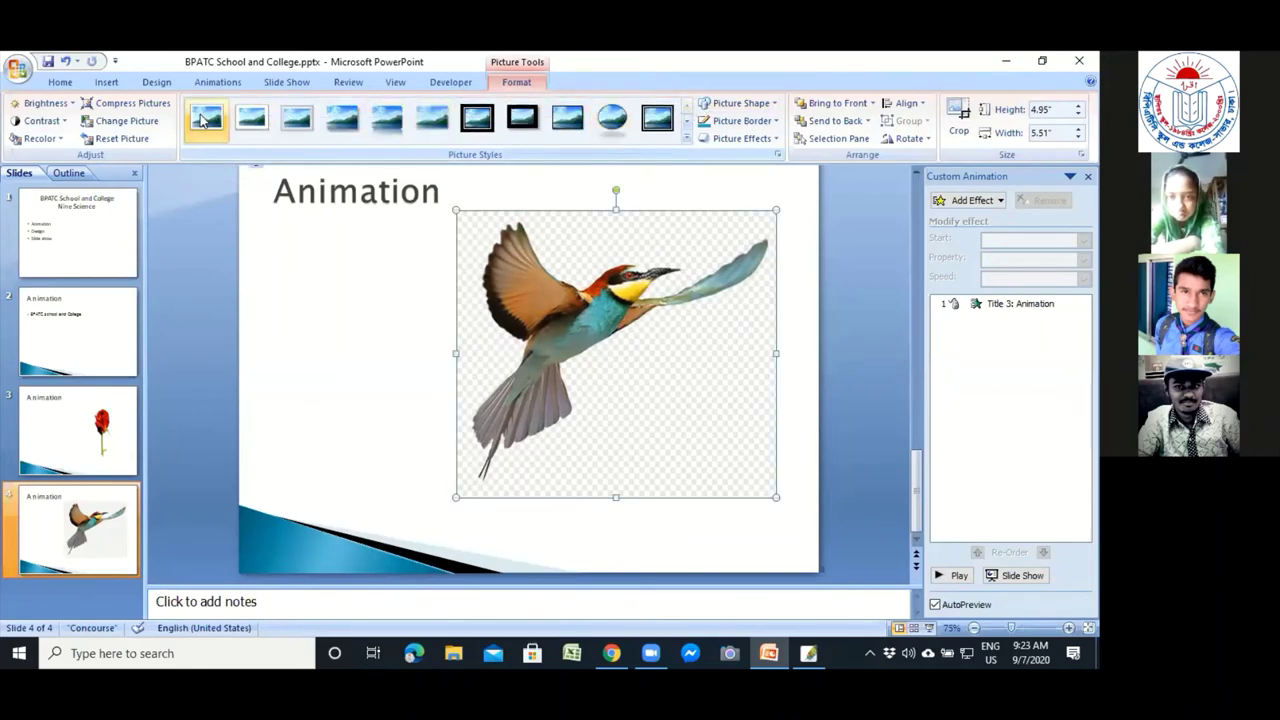
Add the Picture Styles gallery to the Quick Access Toolbar and deselect the bird picture.
right_click(296, 118)
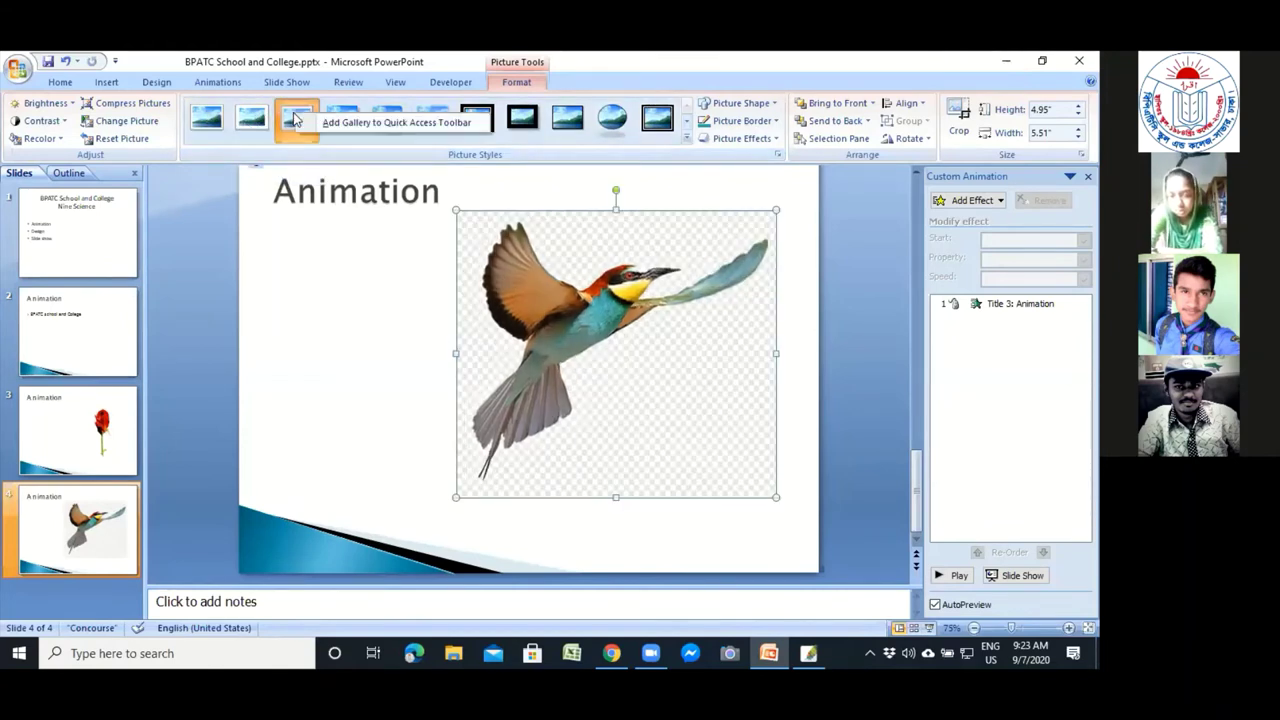
left_click(330, 122)
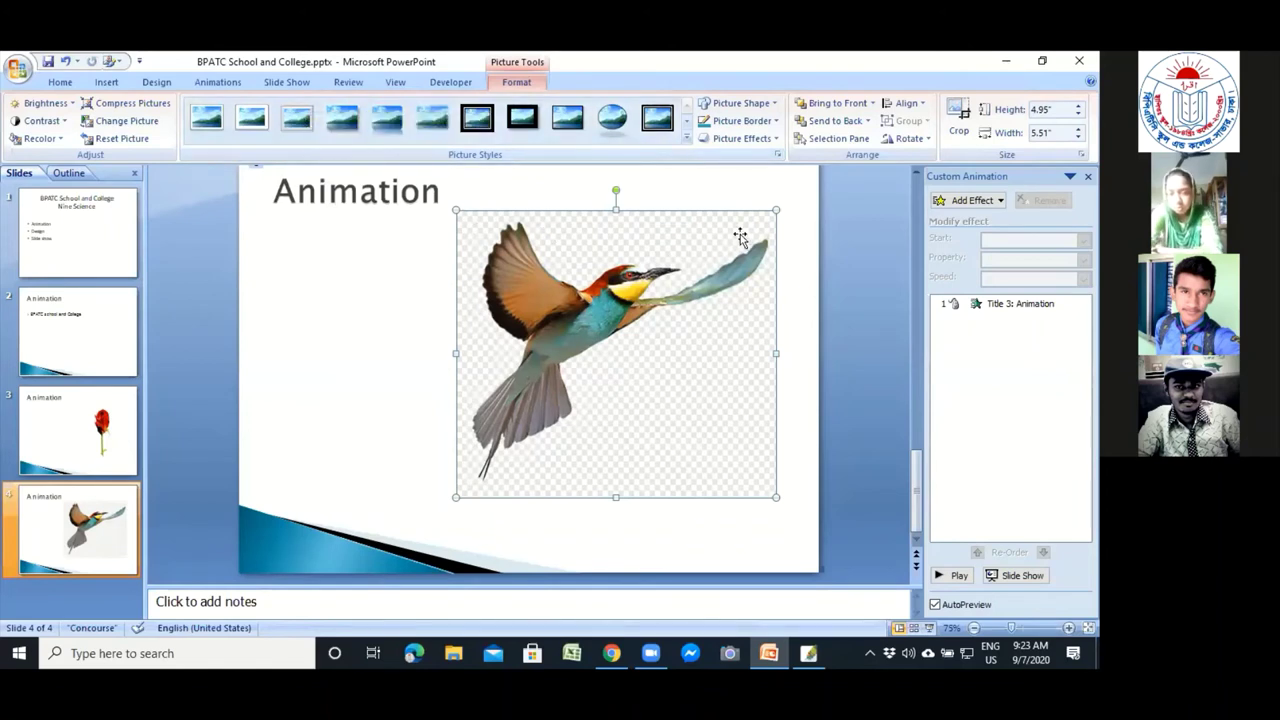
left_click(800, 262)
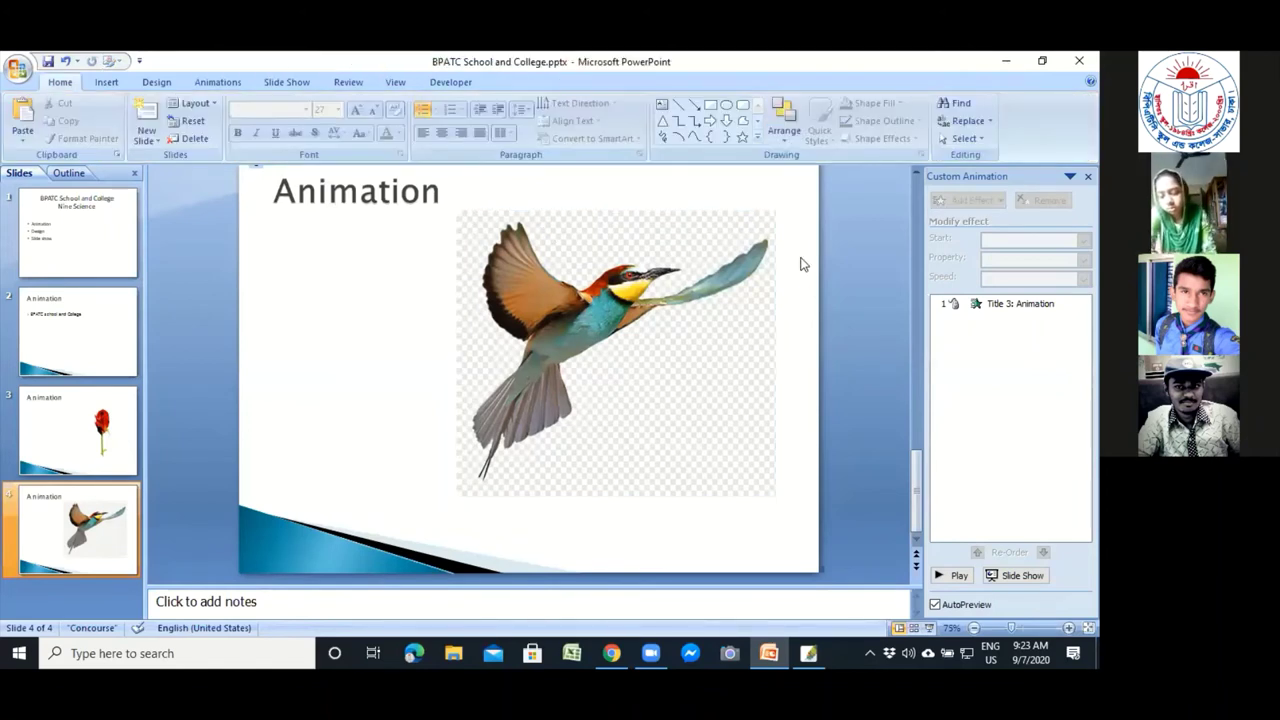
Nudge the bird picture slightly right and give it a custom curve motion path winding from beyond the slide's left edge to the bird's centre.
left_click_drag(649, 351, 657, 350)
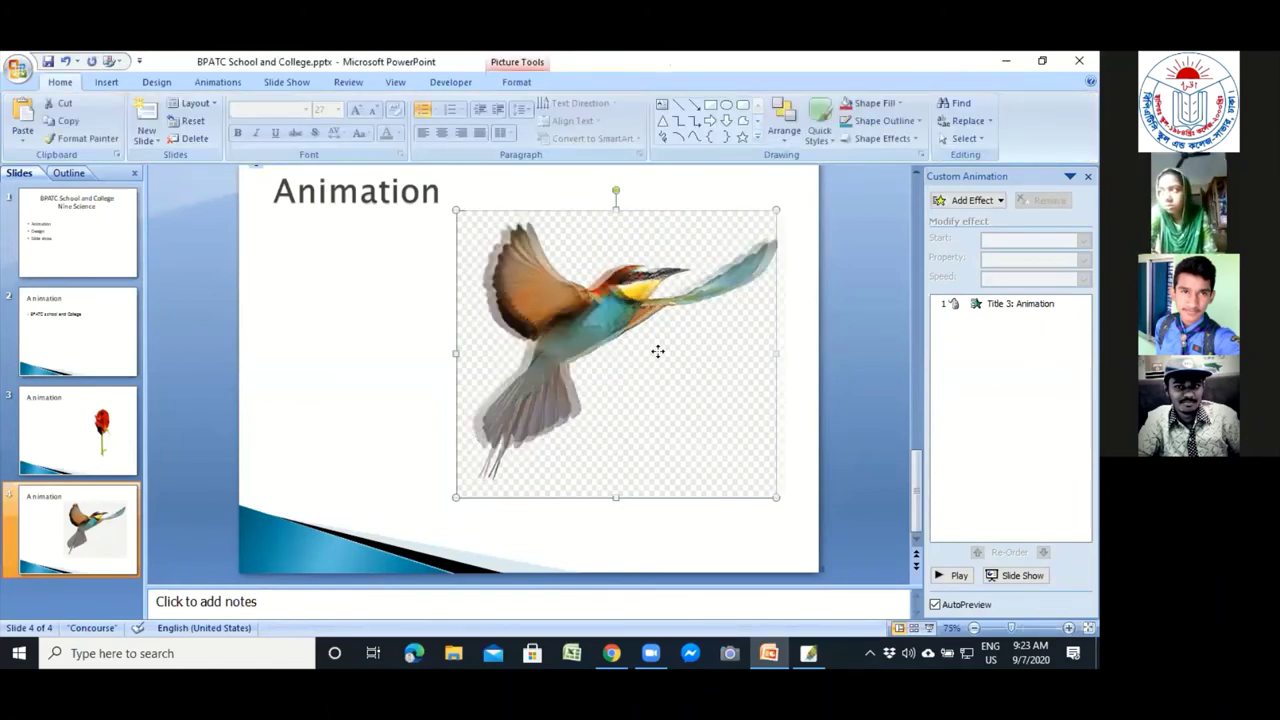
left_click(972, 200)
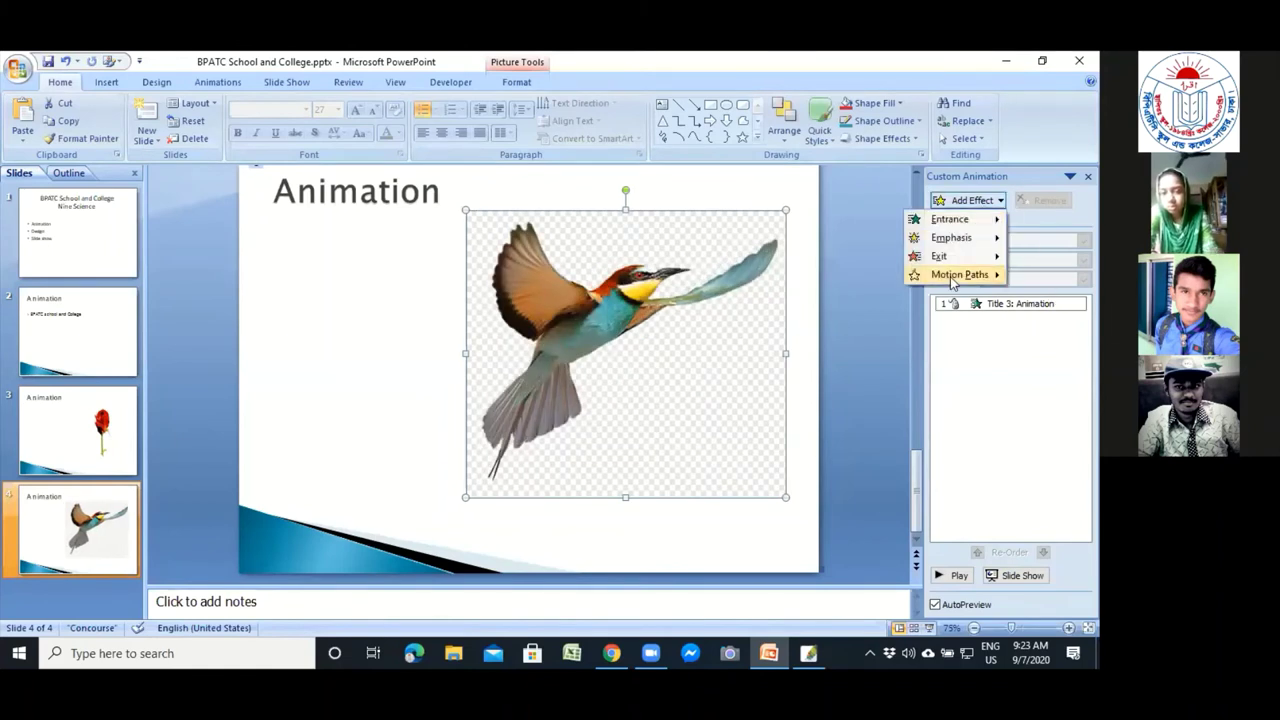
mouse_move(960, 274)
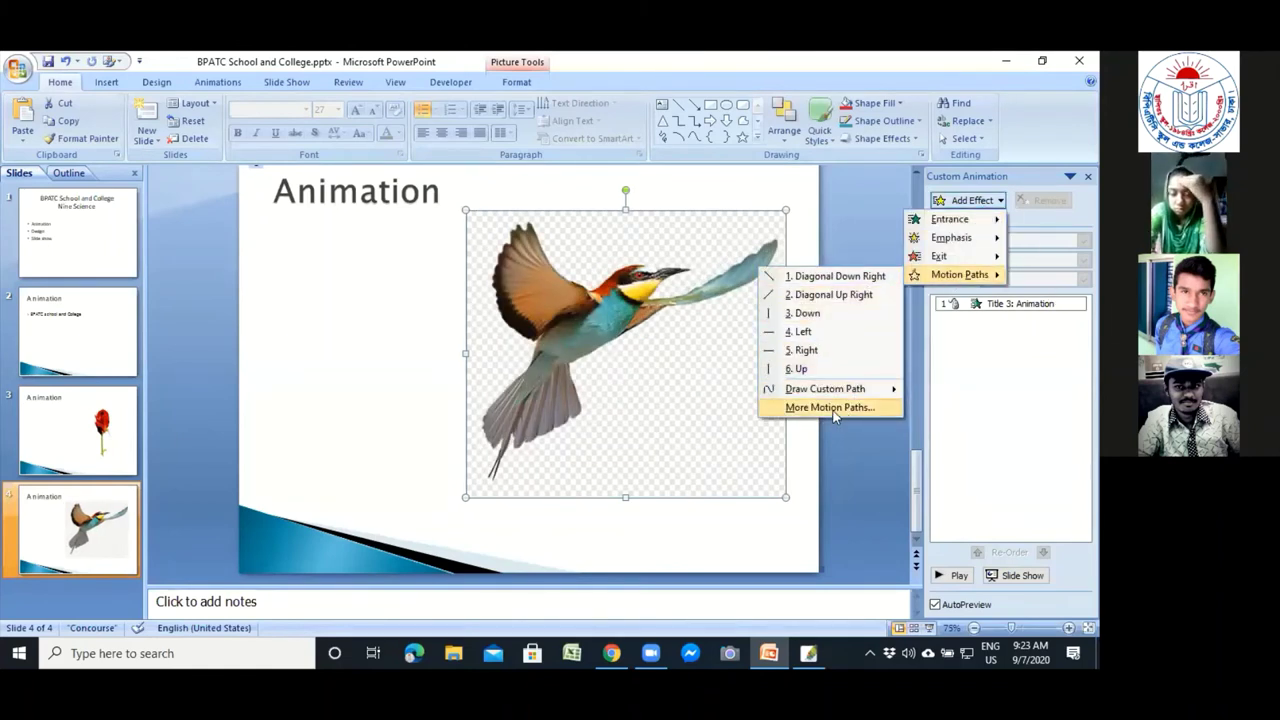
mouse_move(832, 395)
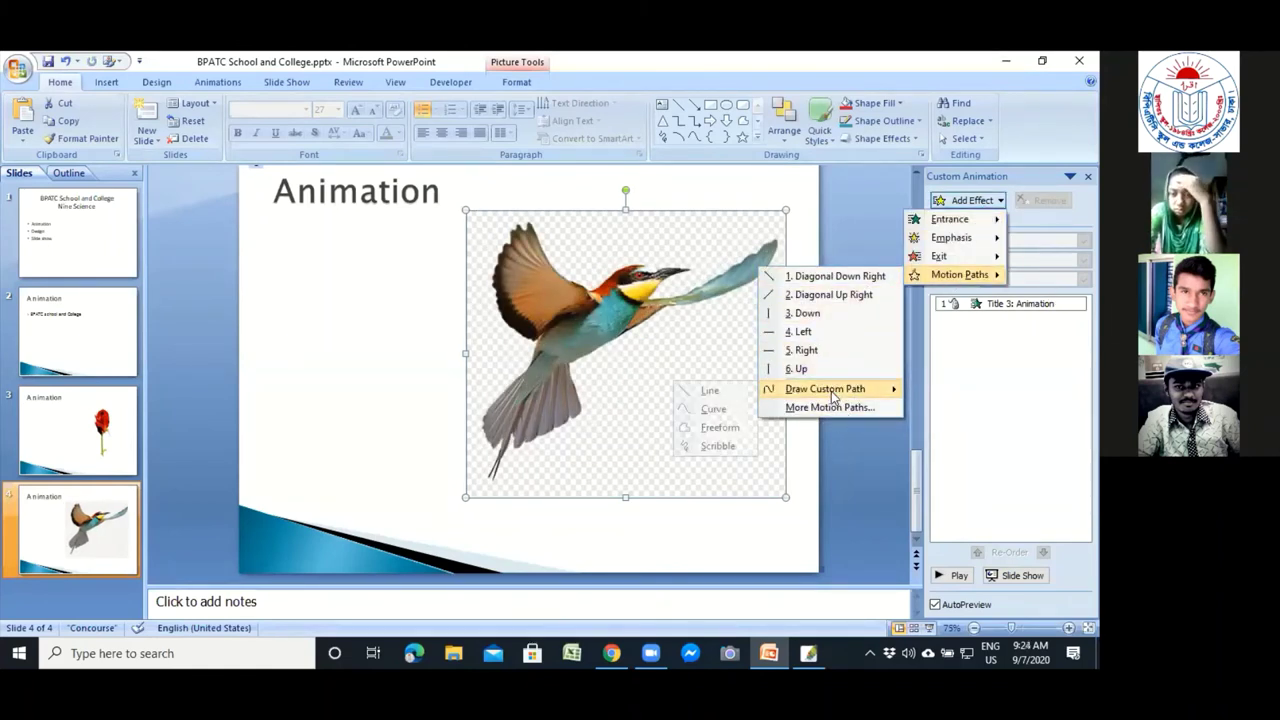
left_click(712, 410)
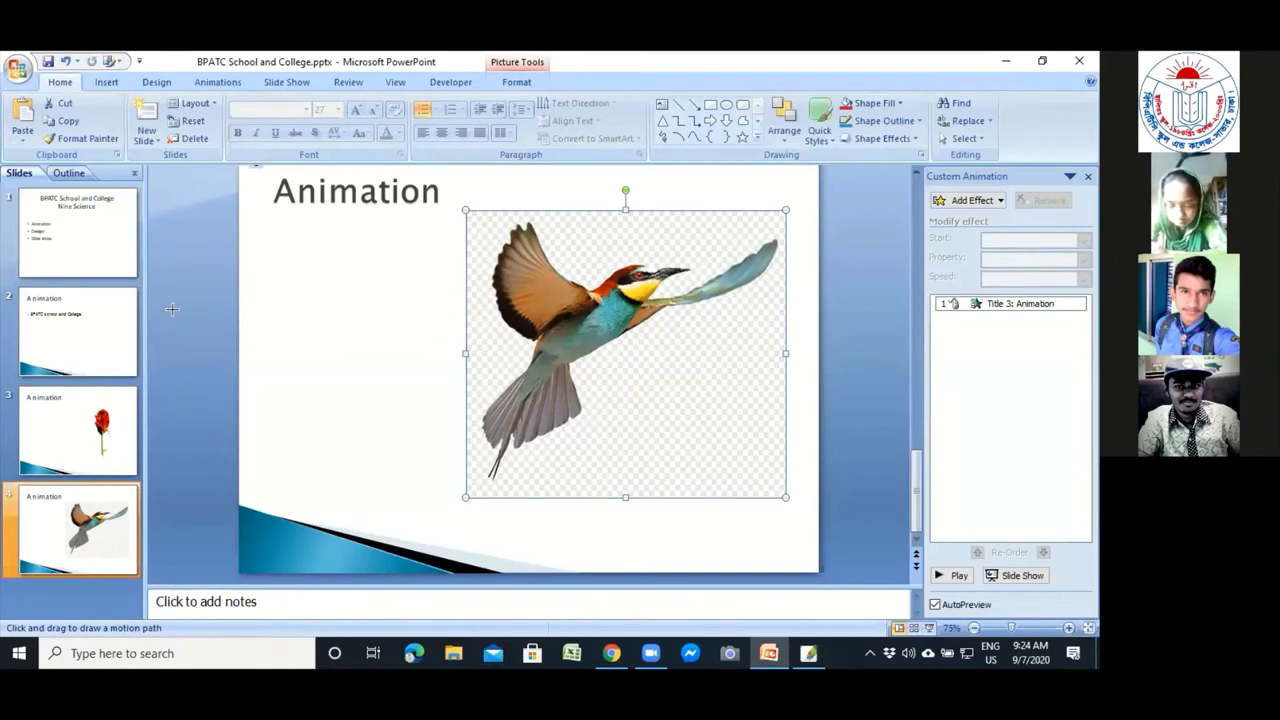
left_click(292, 311)
left_click(326, 405)
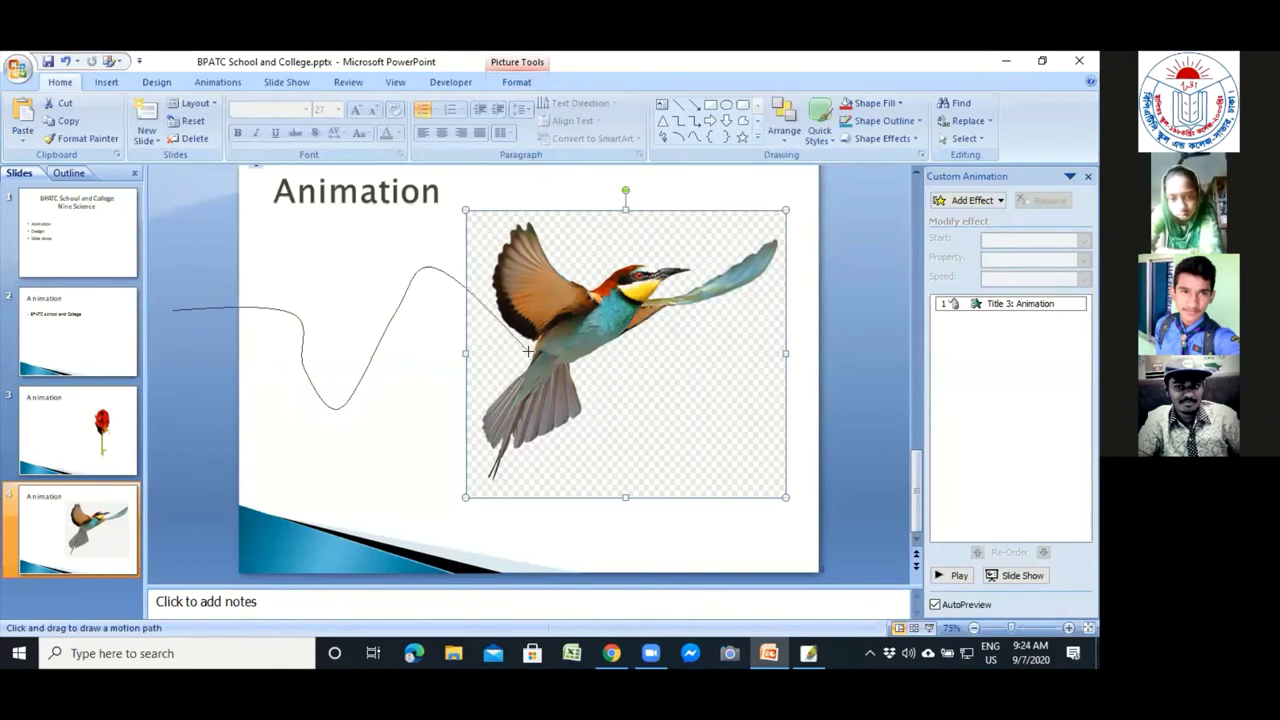
double_click(618, 347)
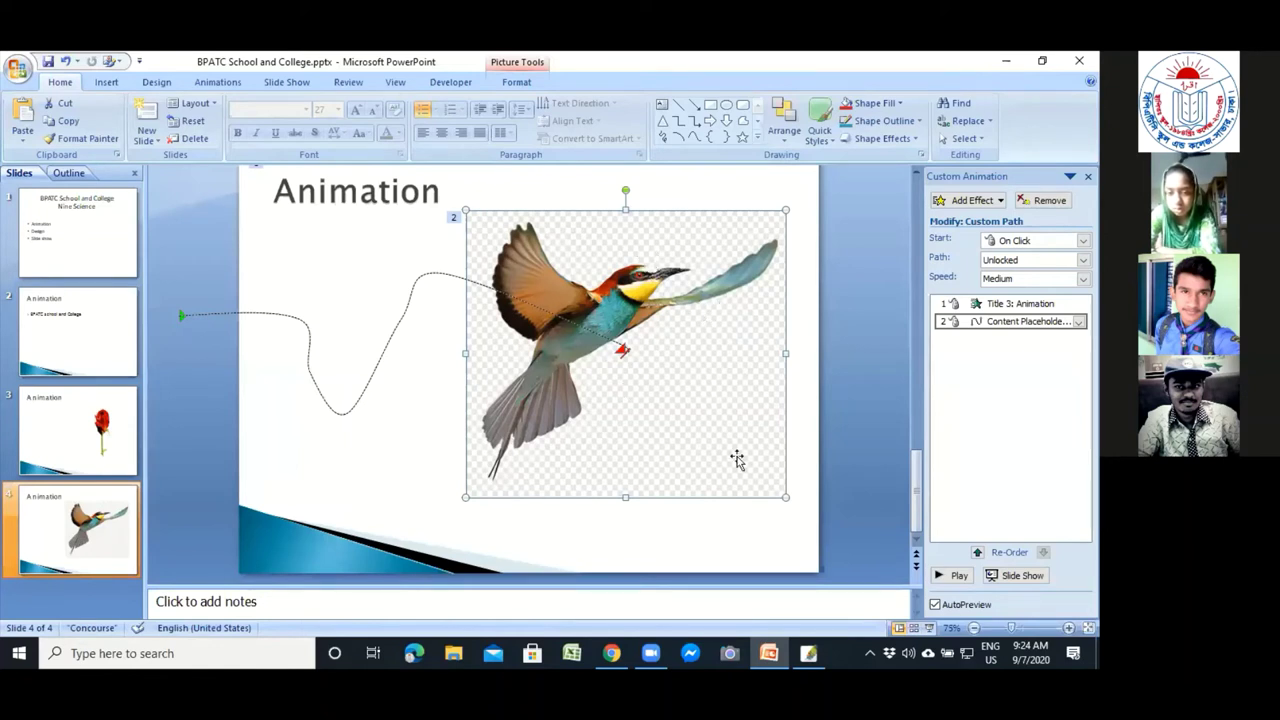
Switch to Photoshop and open the saved flying bird PNG from the Desktop.
left_click(806, 651)
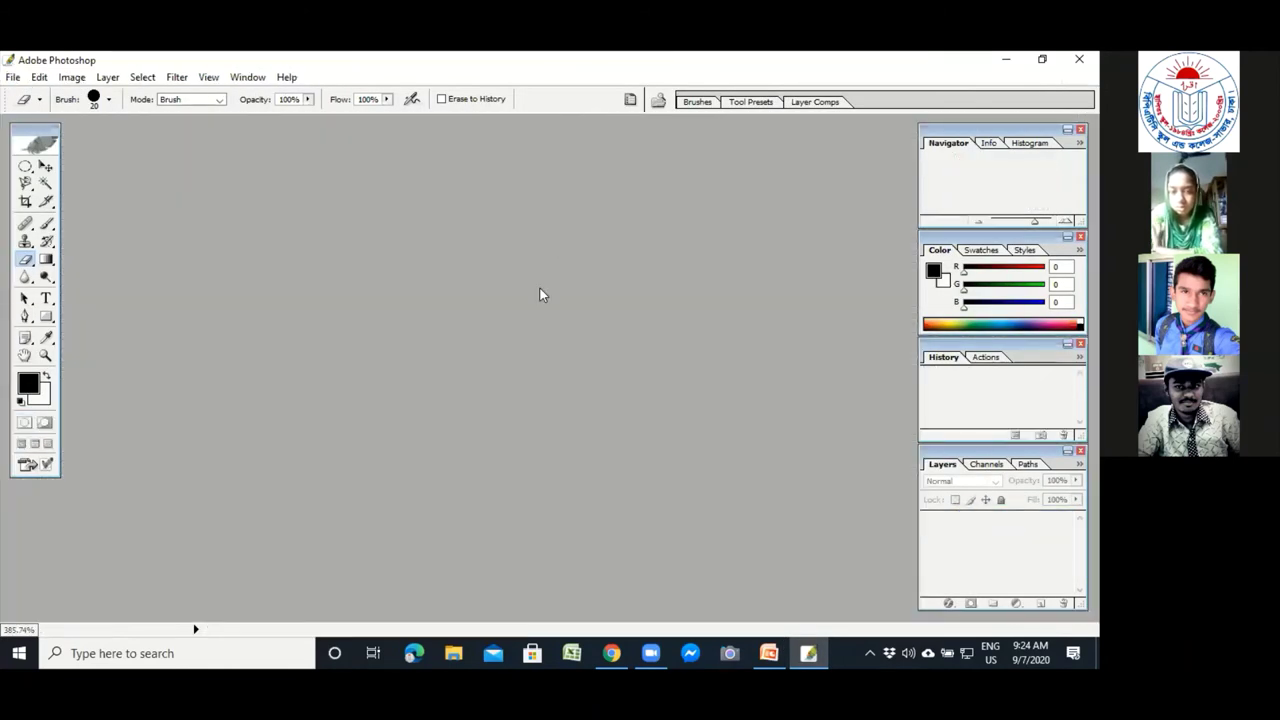
double_click(540, 288)
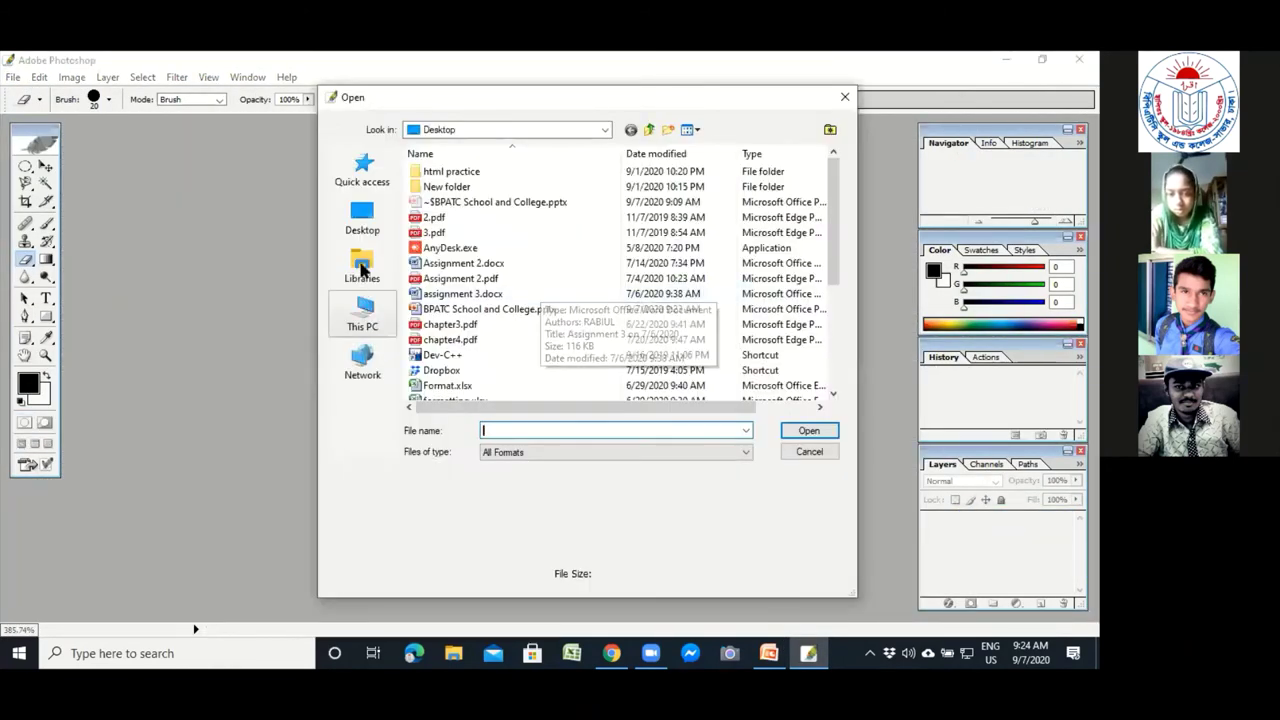
left_click(362, 215)
scroll(680, 322, "down", 5)
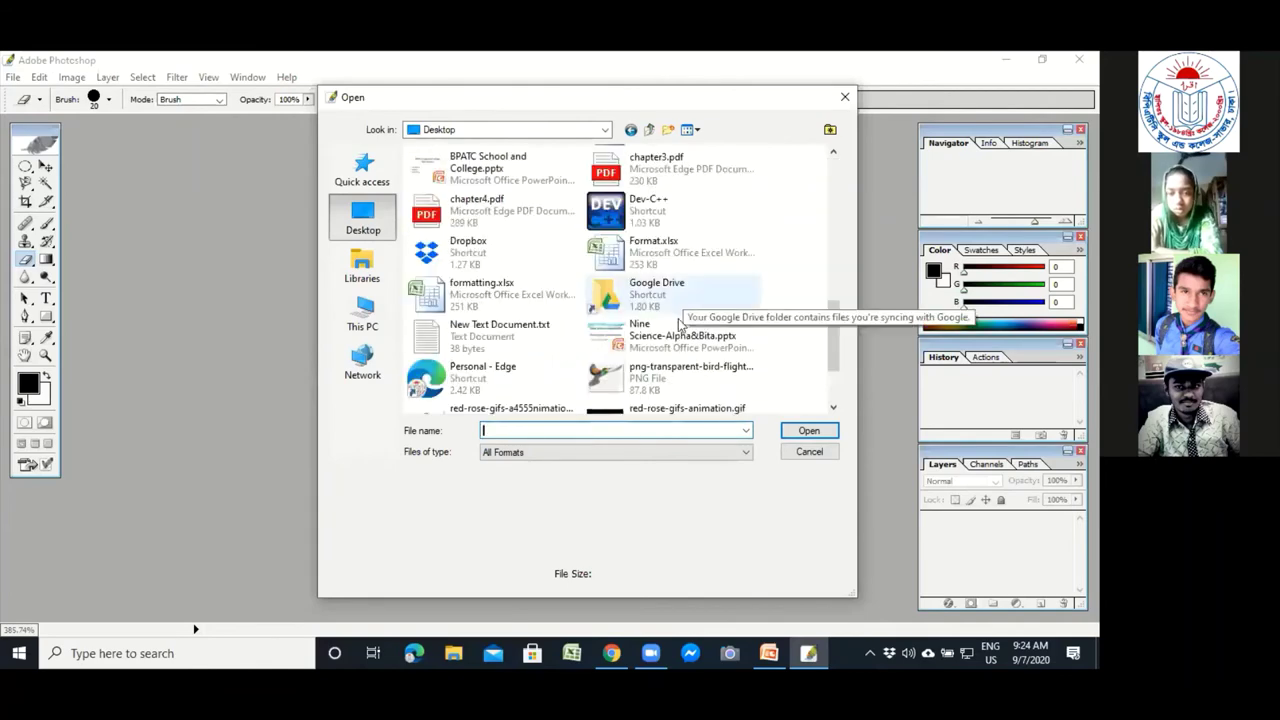
double_click(640, 370)
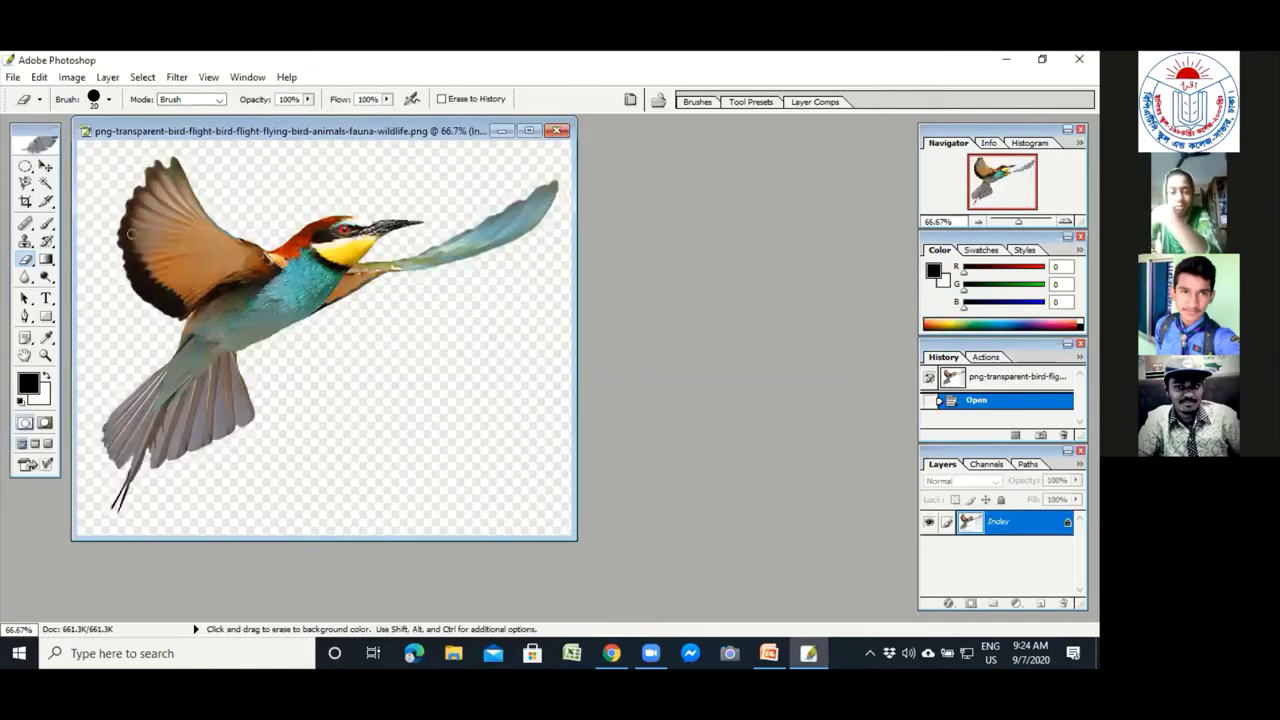
Select the checkered background around the bird with the Magic Wand, delete it, and clear the selection.
left_click(45, 182)
left_click(322, 157)
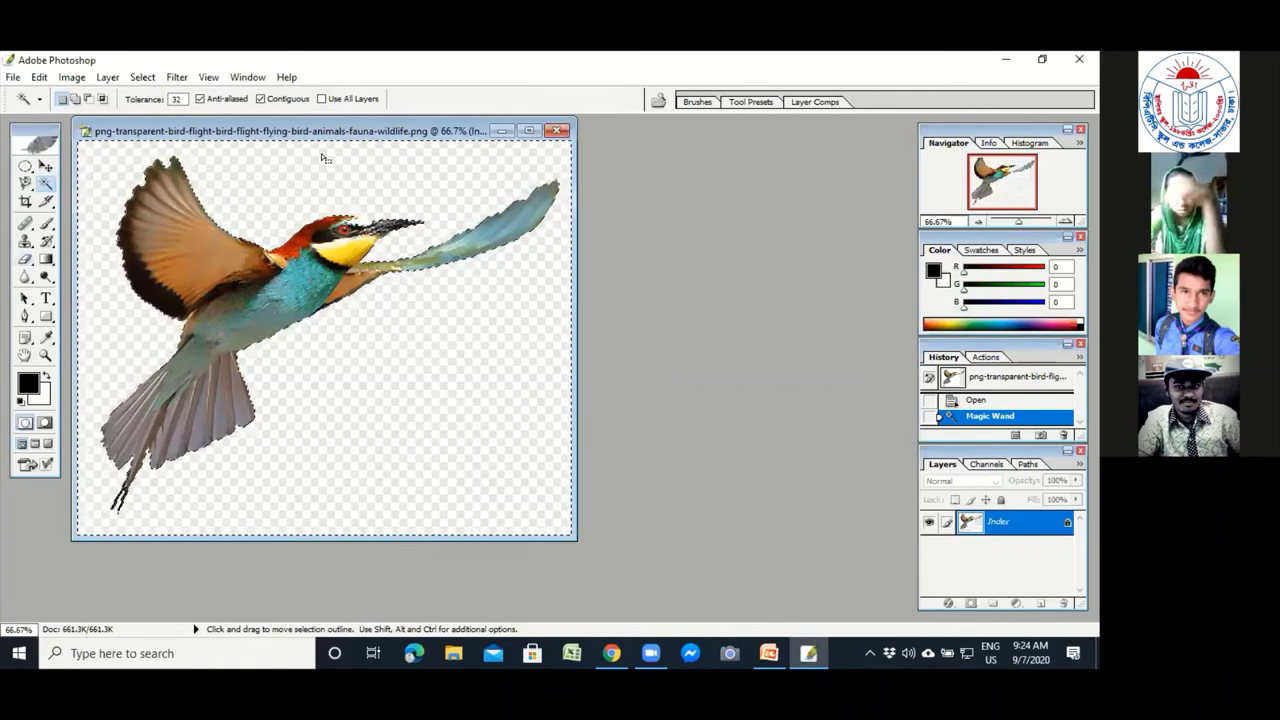
key("Delete")
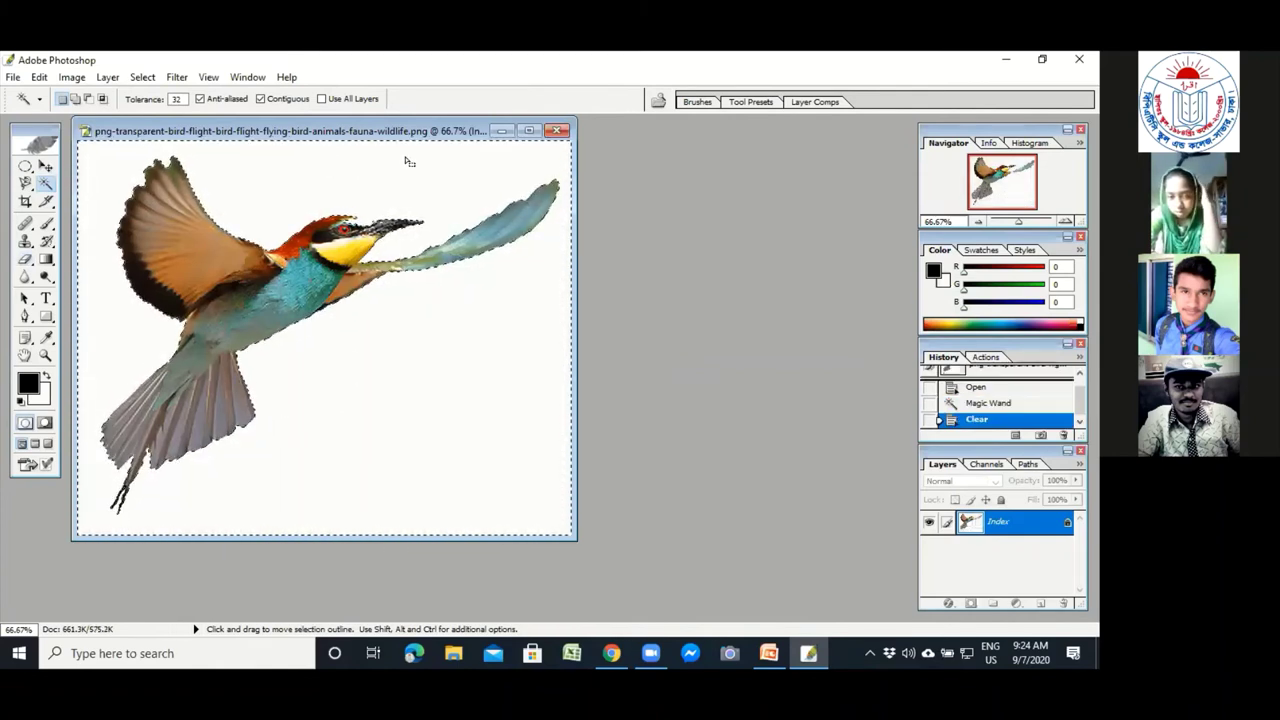
key("ctrl+d")
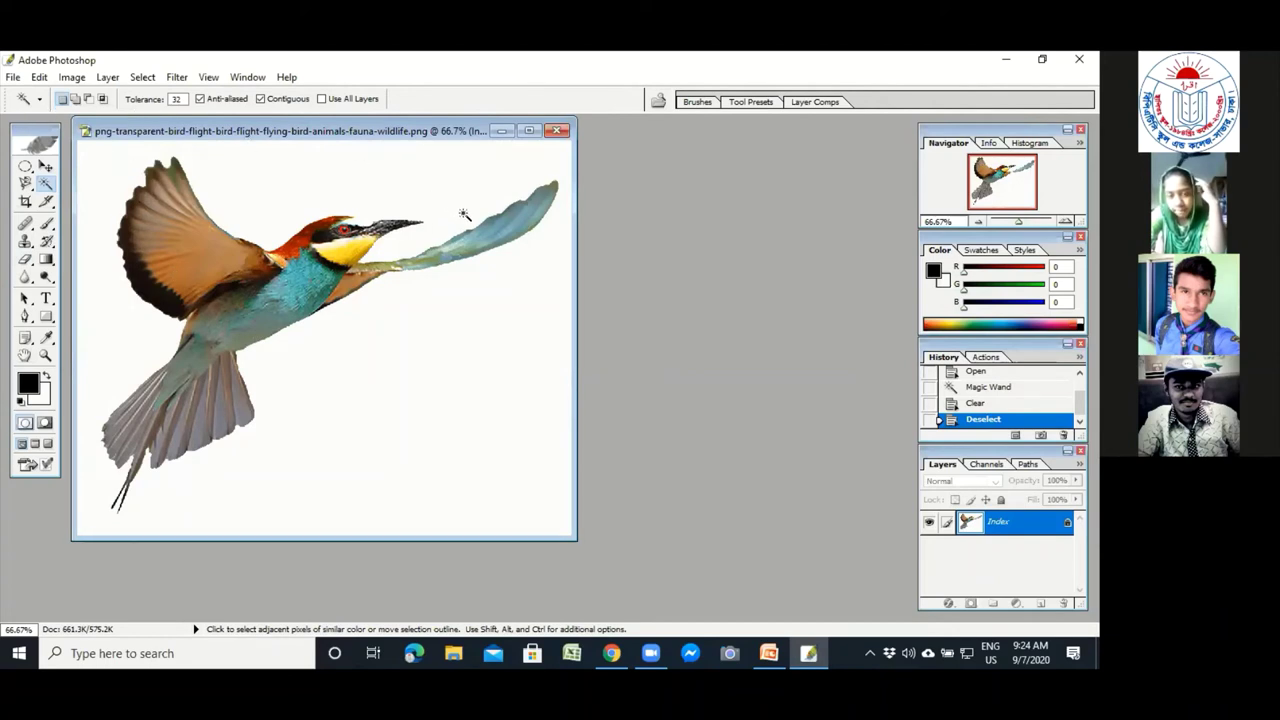
Move the image window aside, select the white background with the Magic Wand, and invert the selection to the bird.
left_click_drag(206, 137, 613, 129)
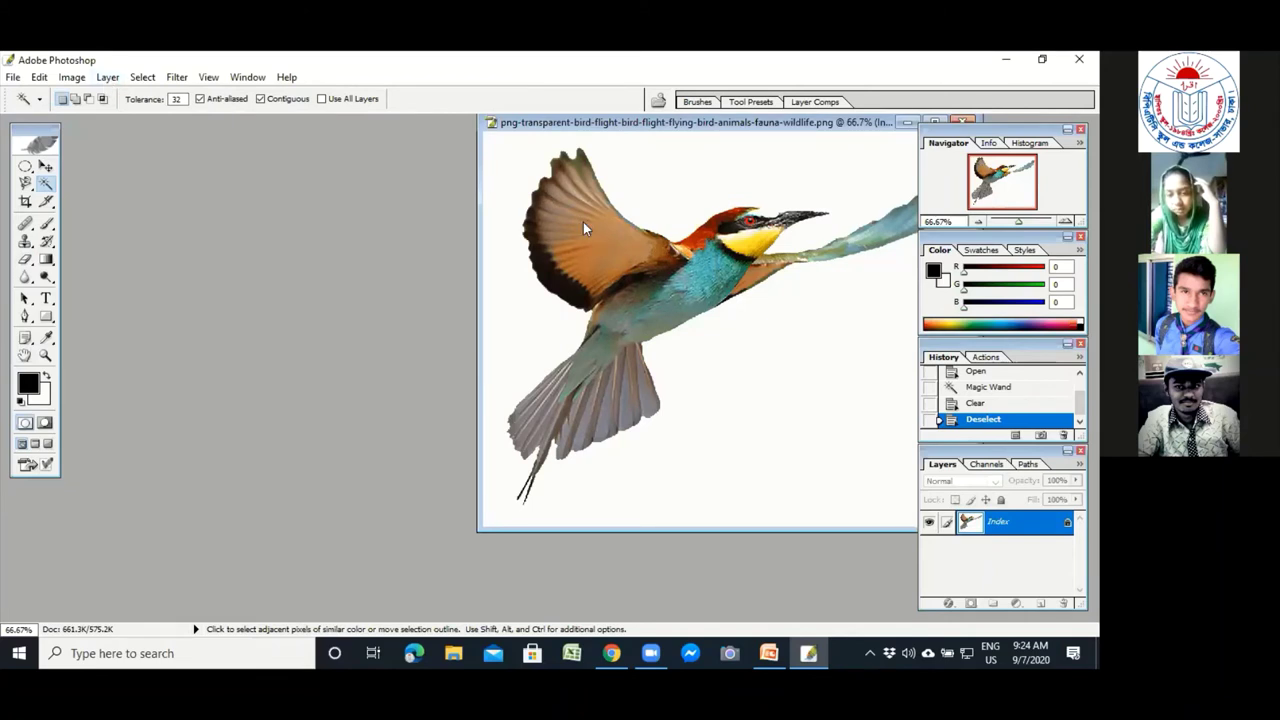
left_click(148, 77)
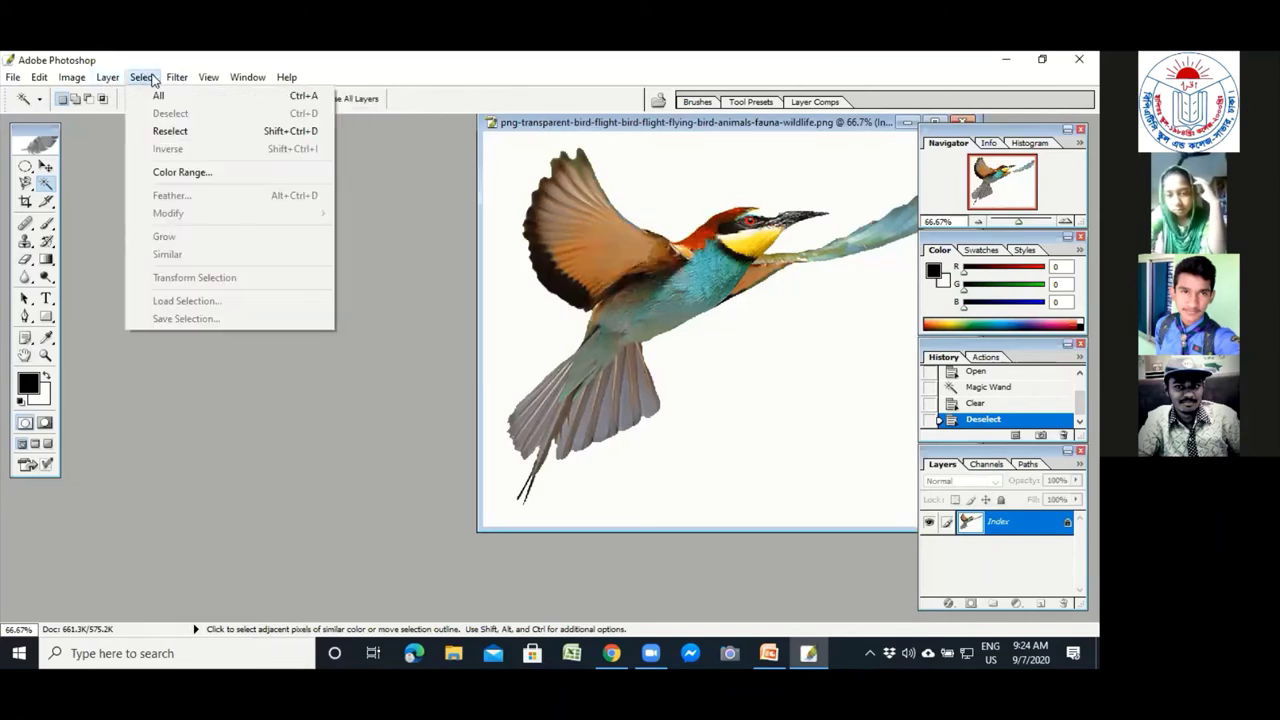
left_click(663, 154)
left_click(138, 80)
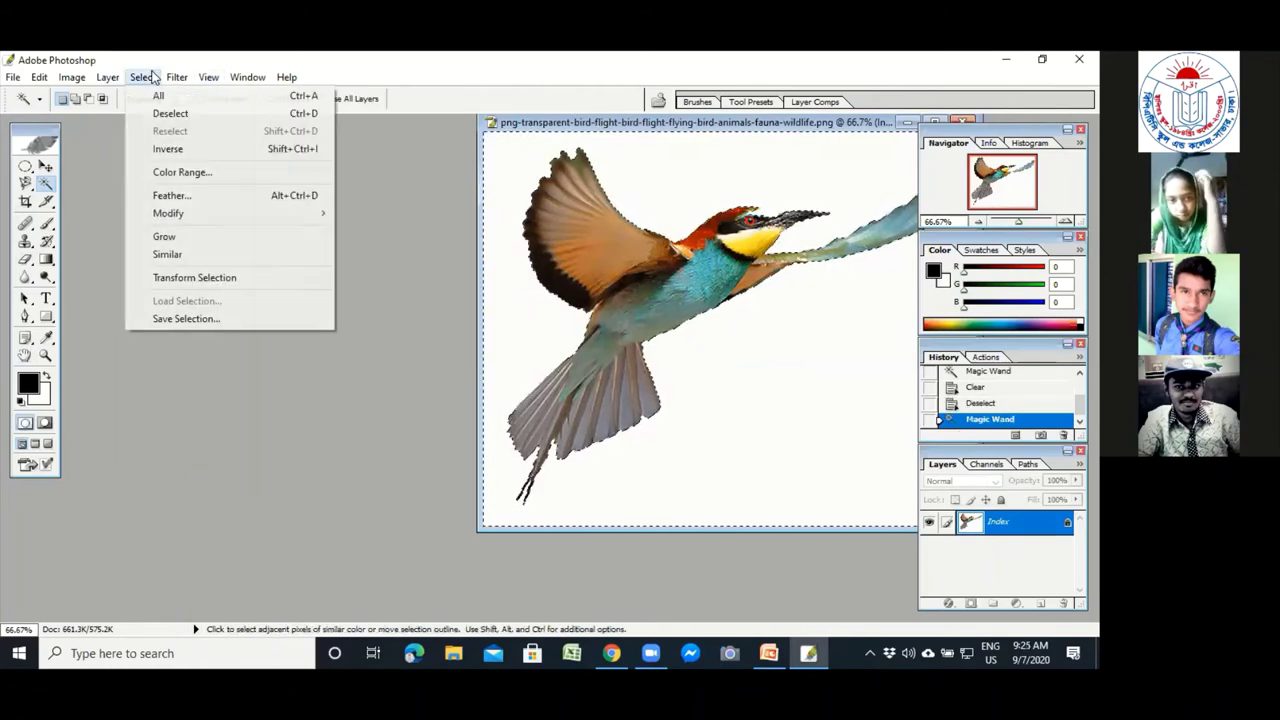
left_click(178, 149)
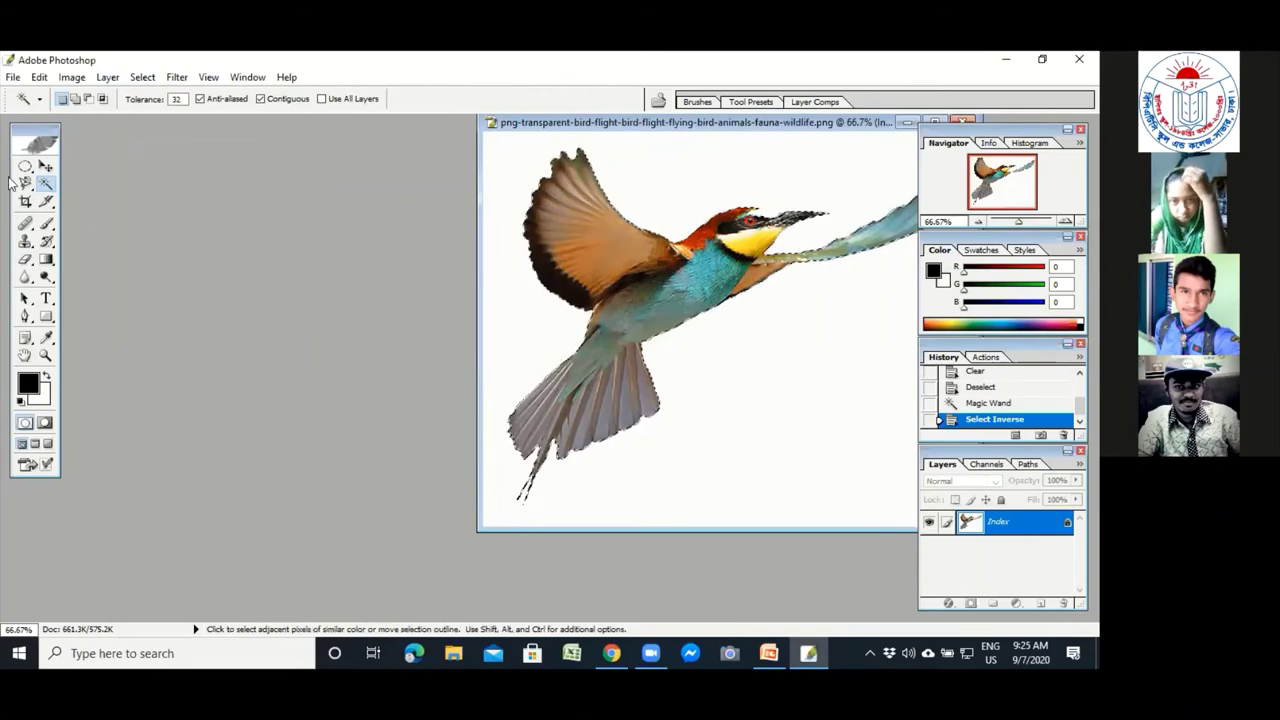
Activate the Move tool and create a new blank document from the Clipboard preset.
left_click(46, 168)
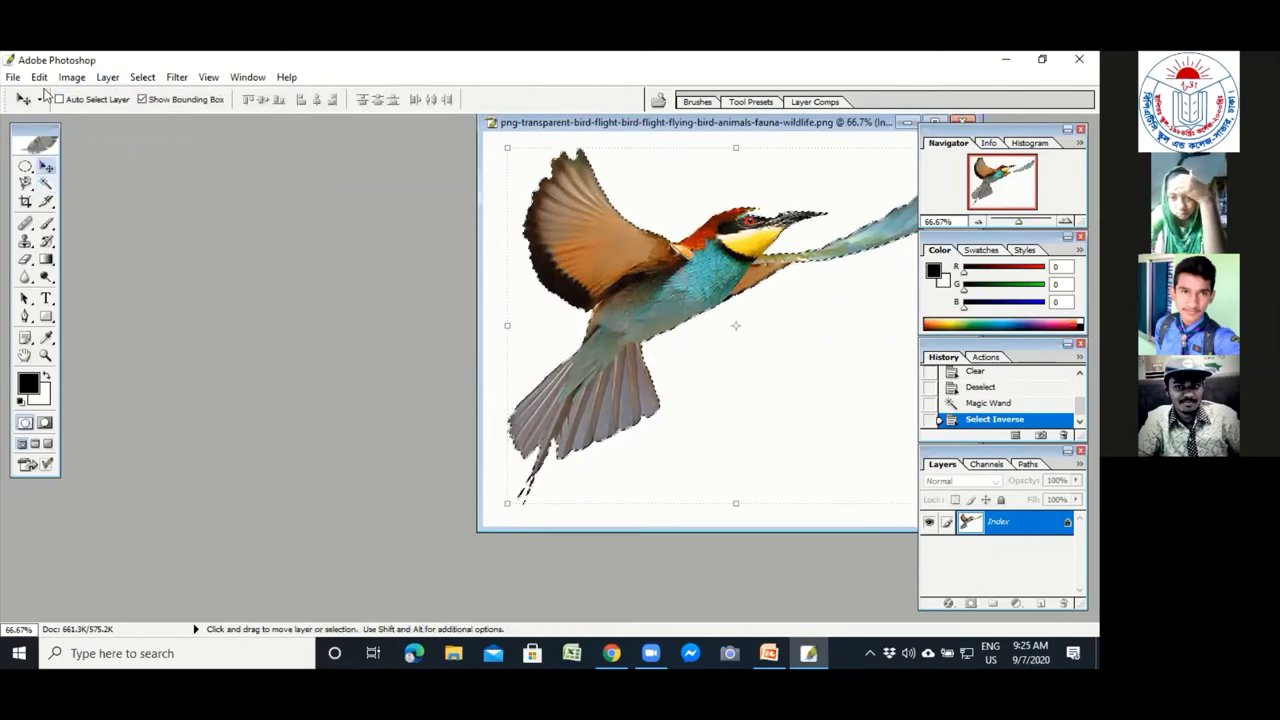
left_click(14, 78)
left_click(53, 103)
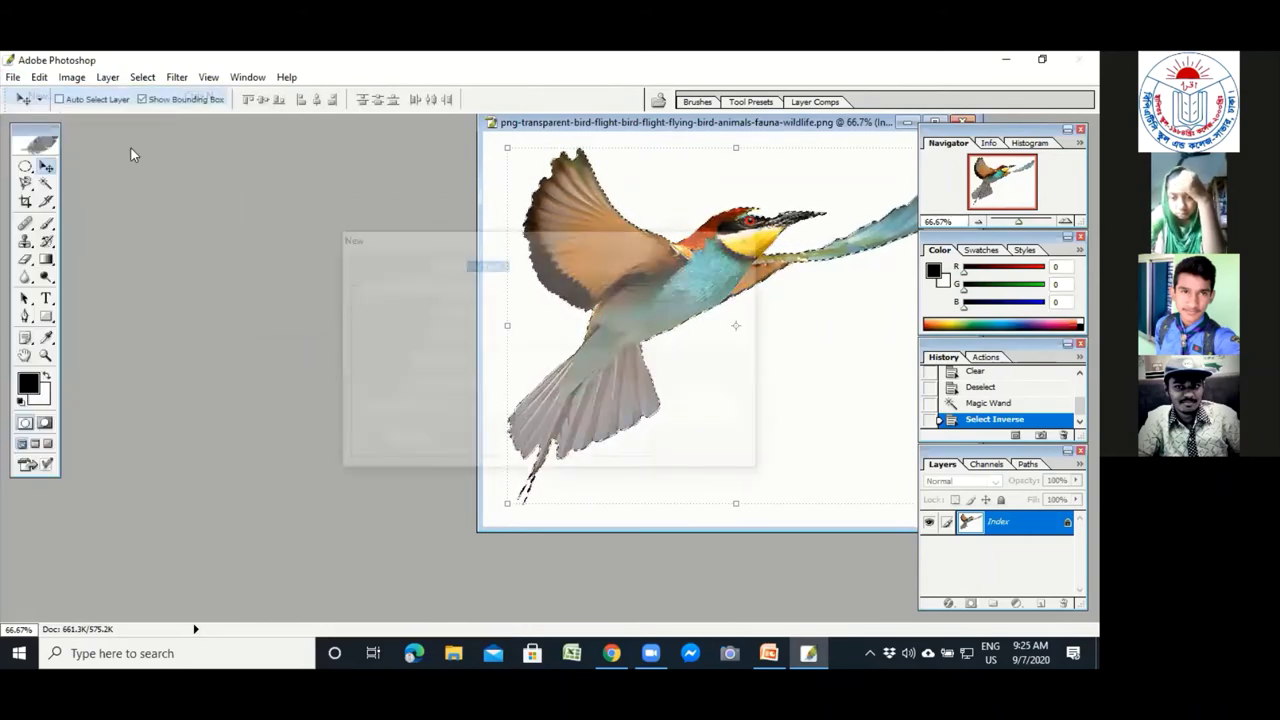
left_click(507, 290)
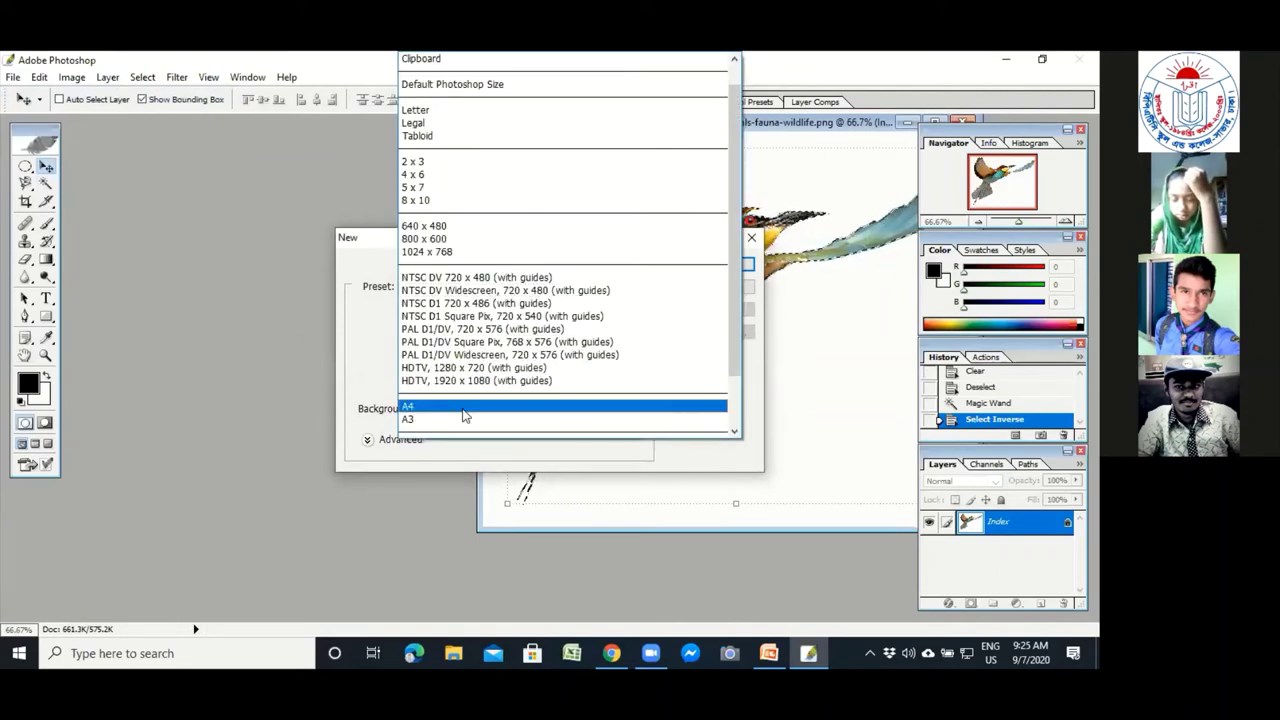
left_click(505, 85)
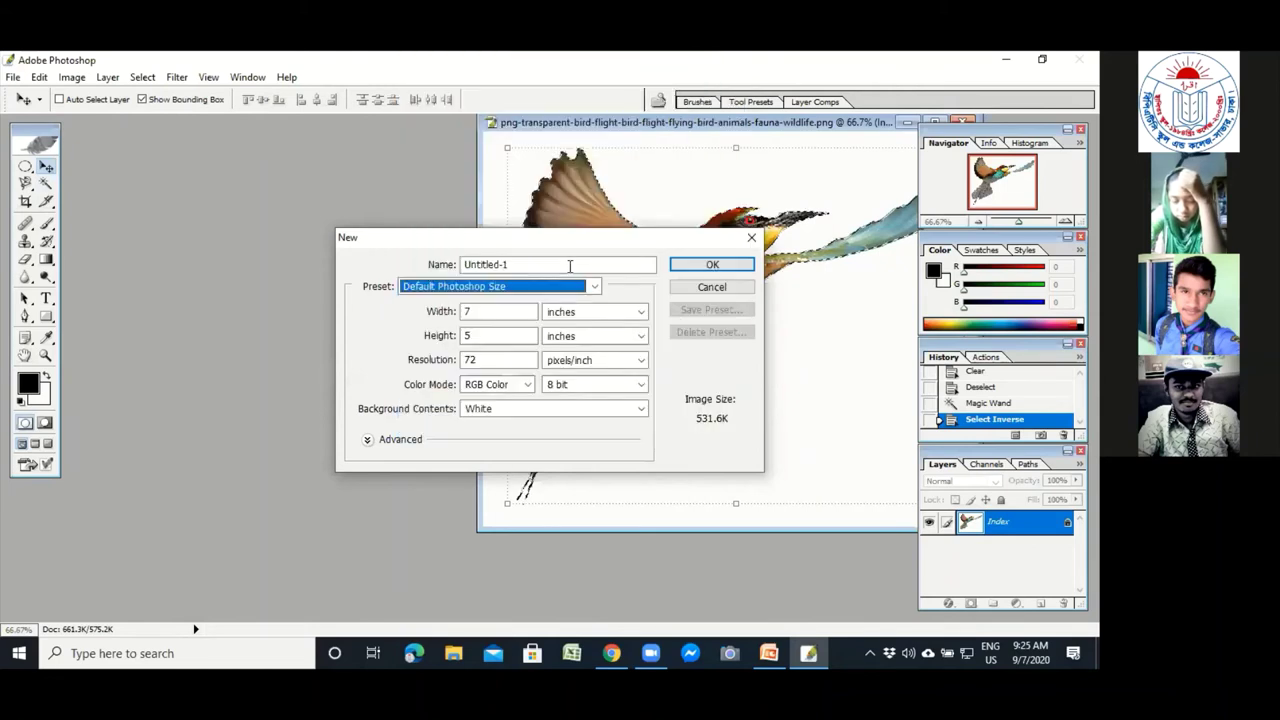
left_click(570, 265)
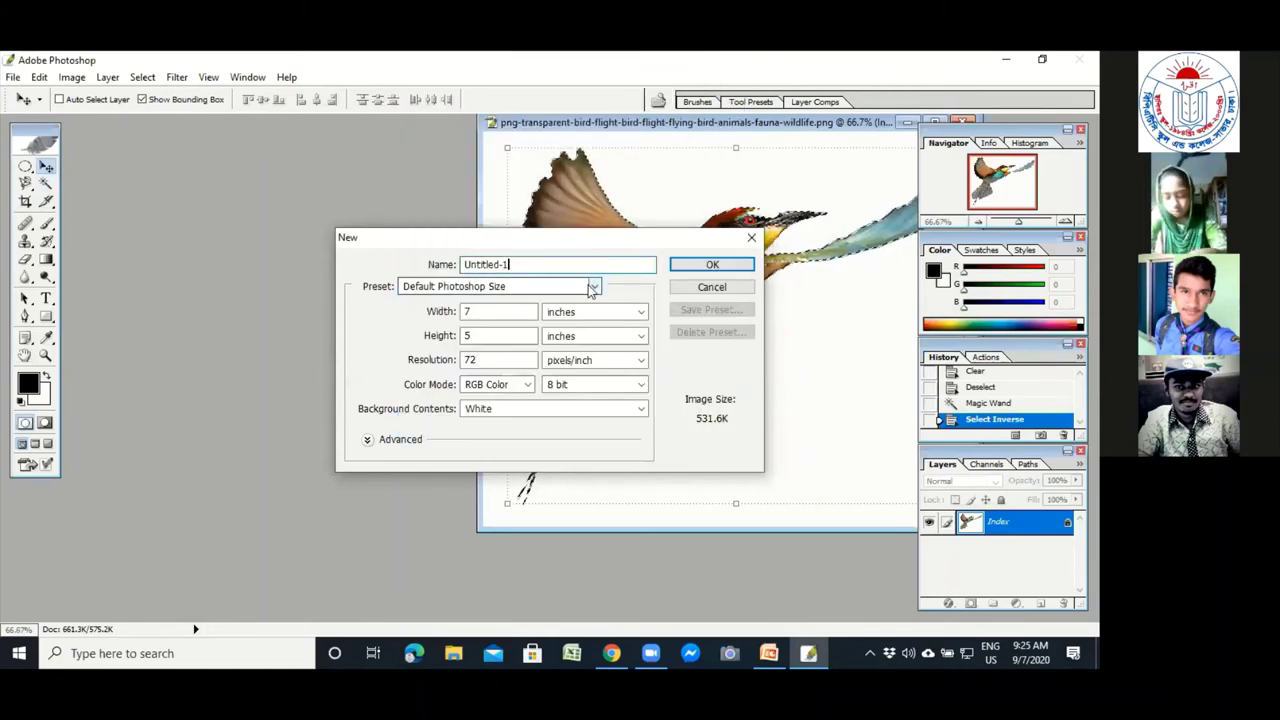
left_click(593, 287)
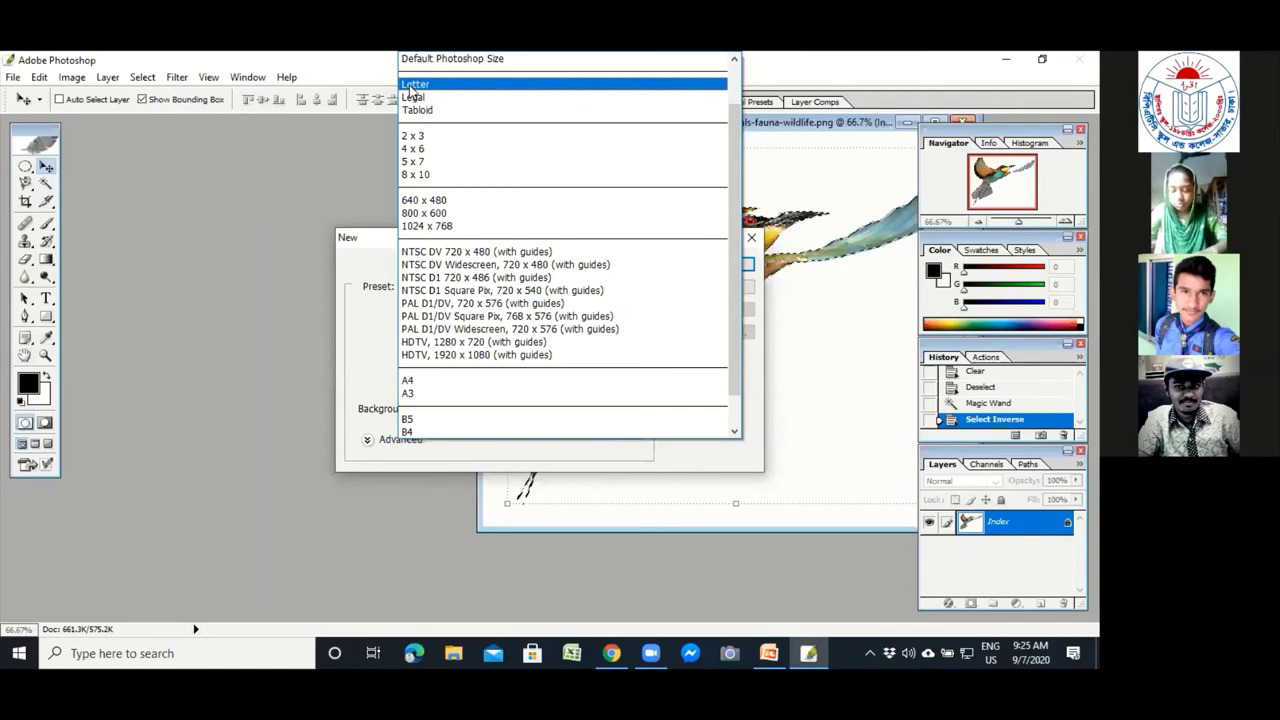
key("Up")
key("Up")
key("Up")
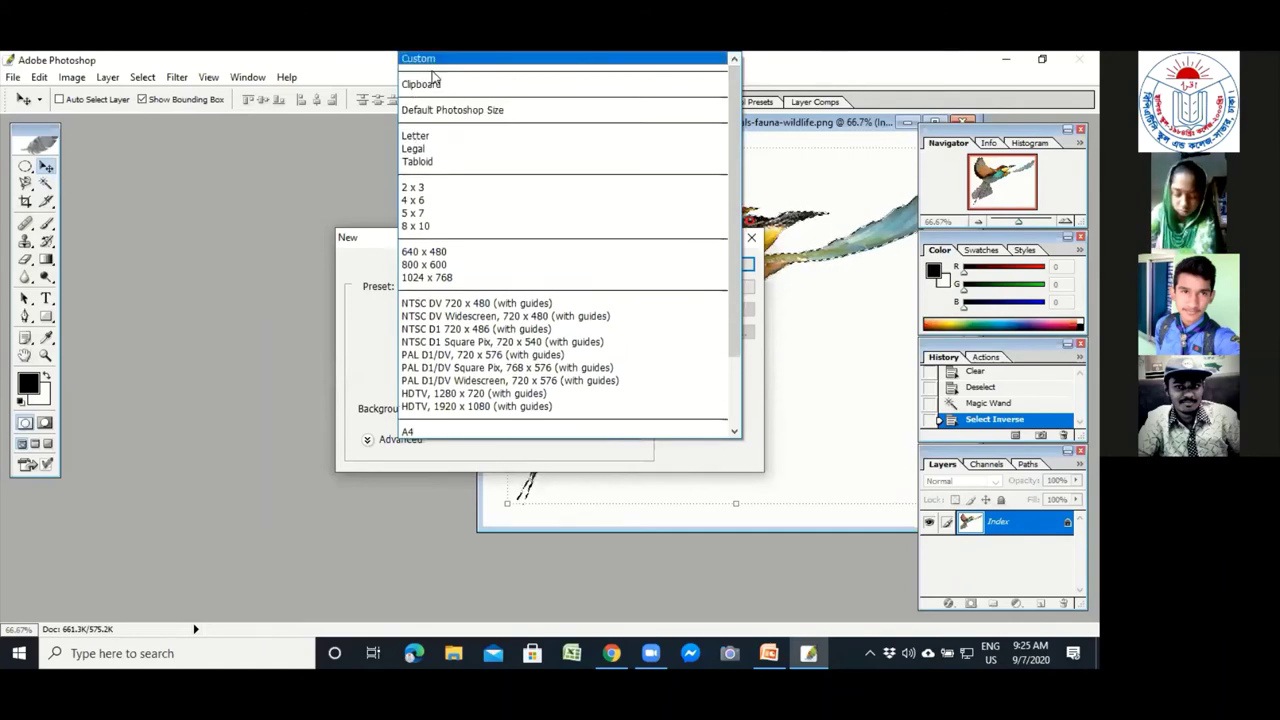
left_click(433, 84)
left_click(683, 269)
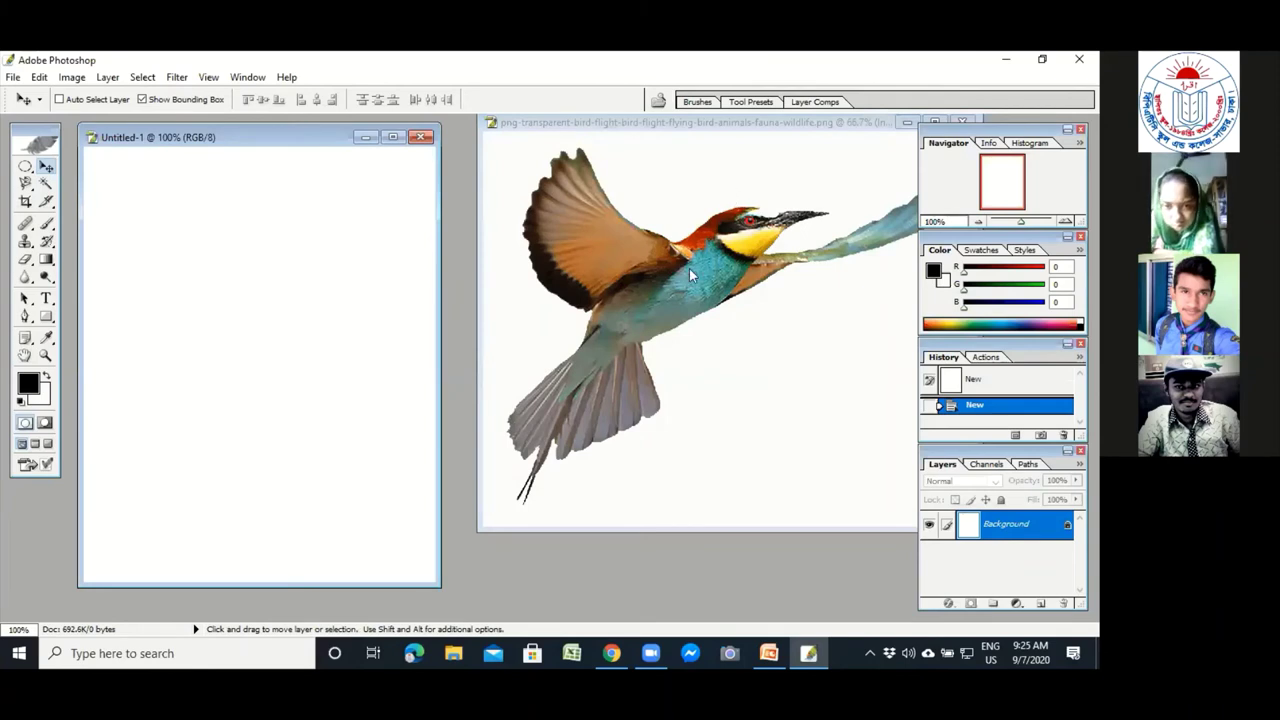
Copy the selected bird into the blank document, scale it down to fit entirely on the page, and apply the transform.
left_click_drag(668, 290, 253, 338)
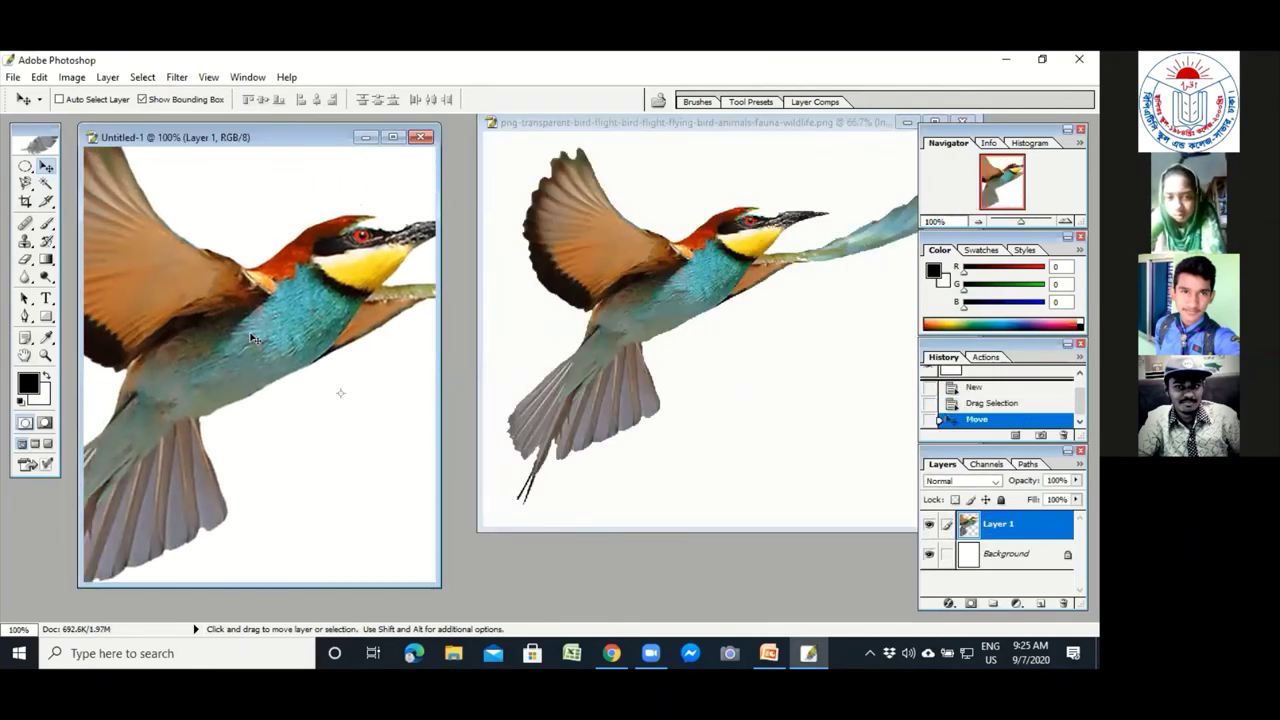
key("ctrl+0")
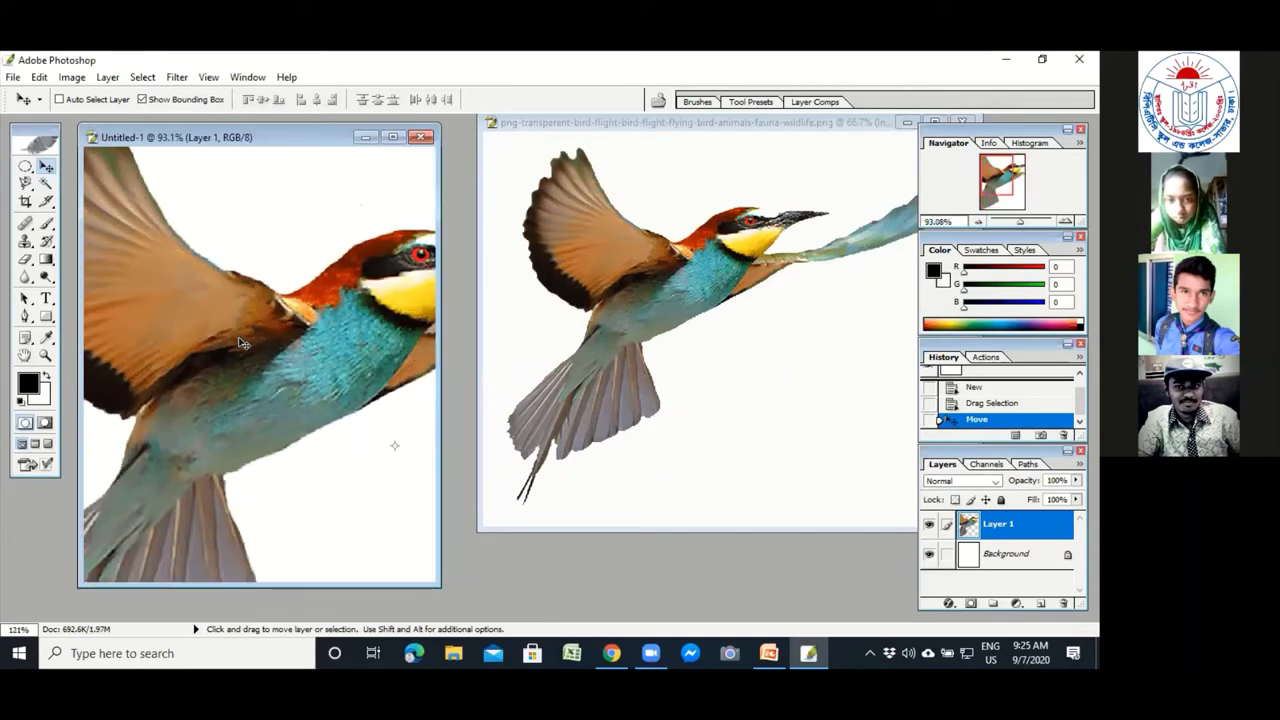
left_click_drag(127, 517, 257, 440)
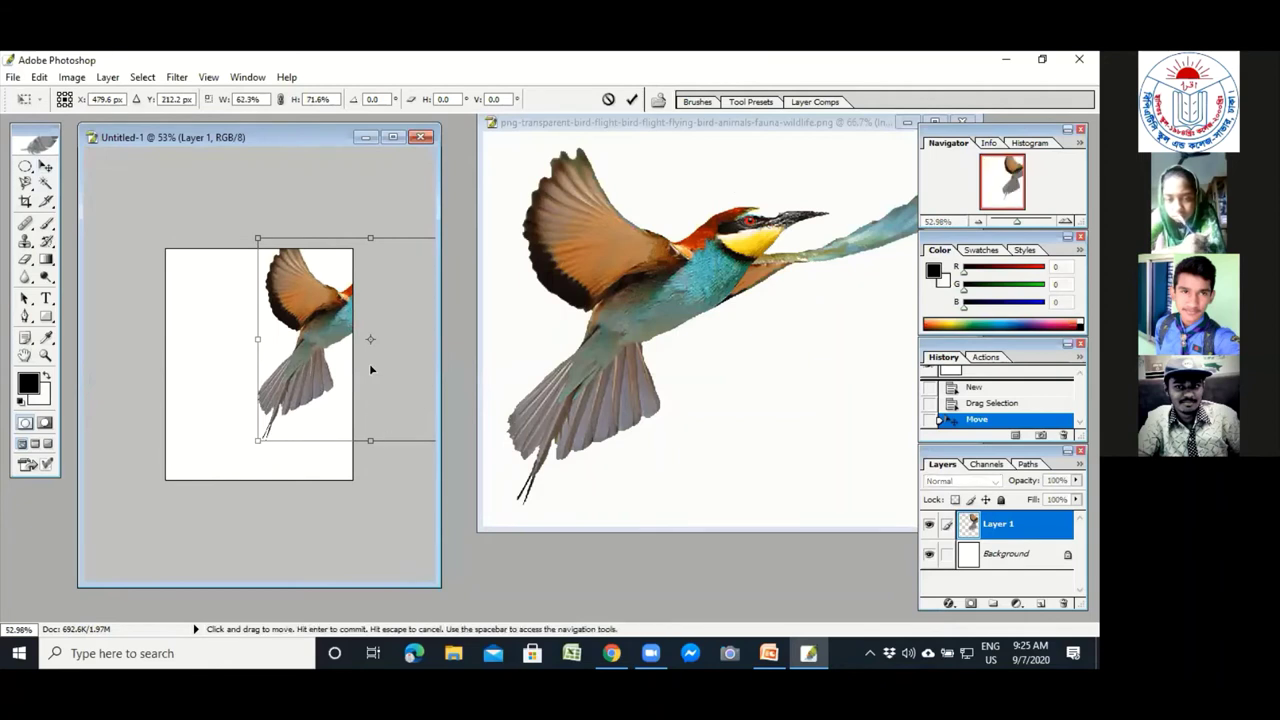
left_click_drag(418, 324, 331, 335)
mouse_move(400, 451)
left_mouse_down()
mouse_move(375, 410)
mouse_move(391, 443)
left_mouse_up()
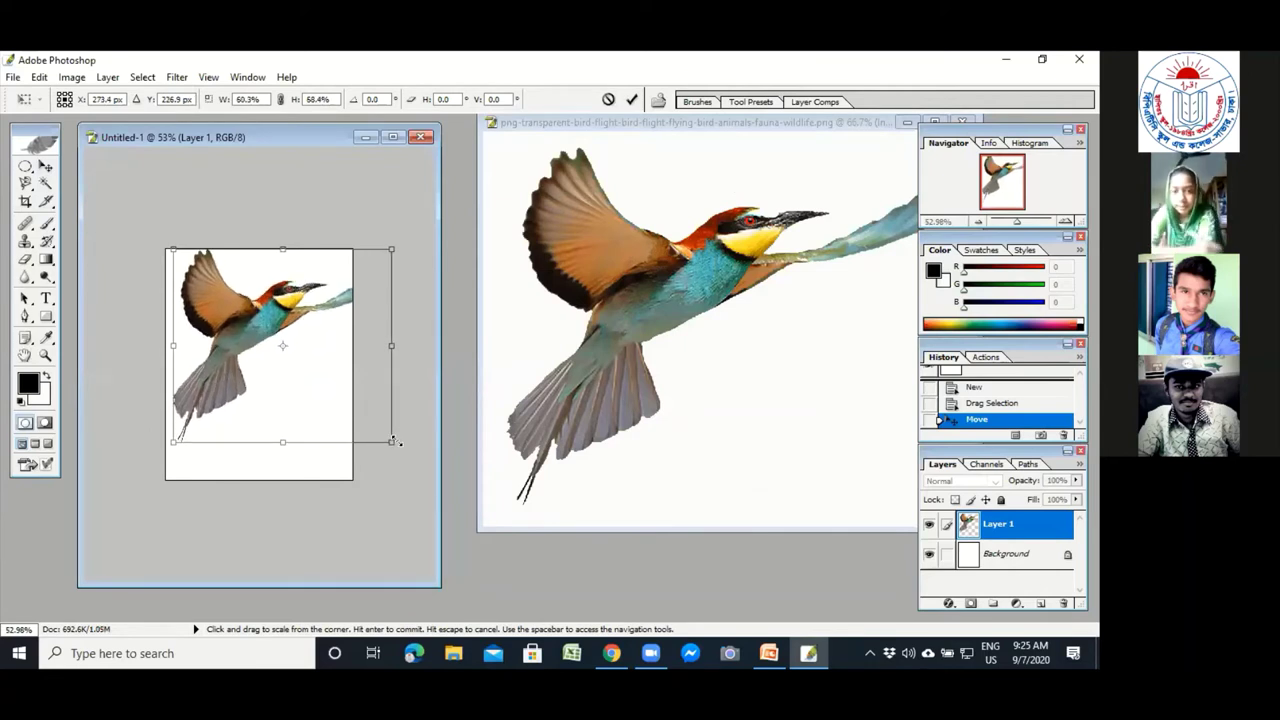
left_click_drag(391, 345, 343, 367)
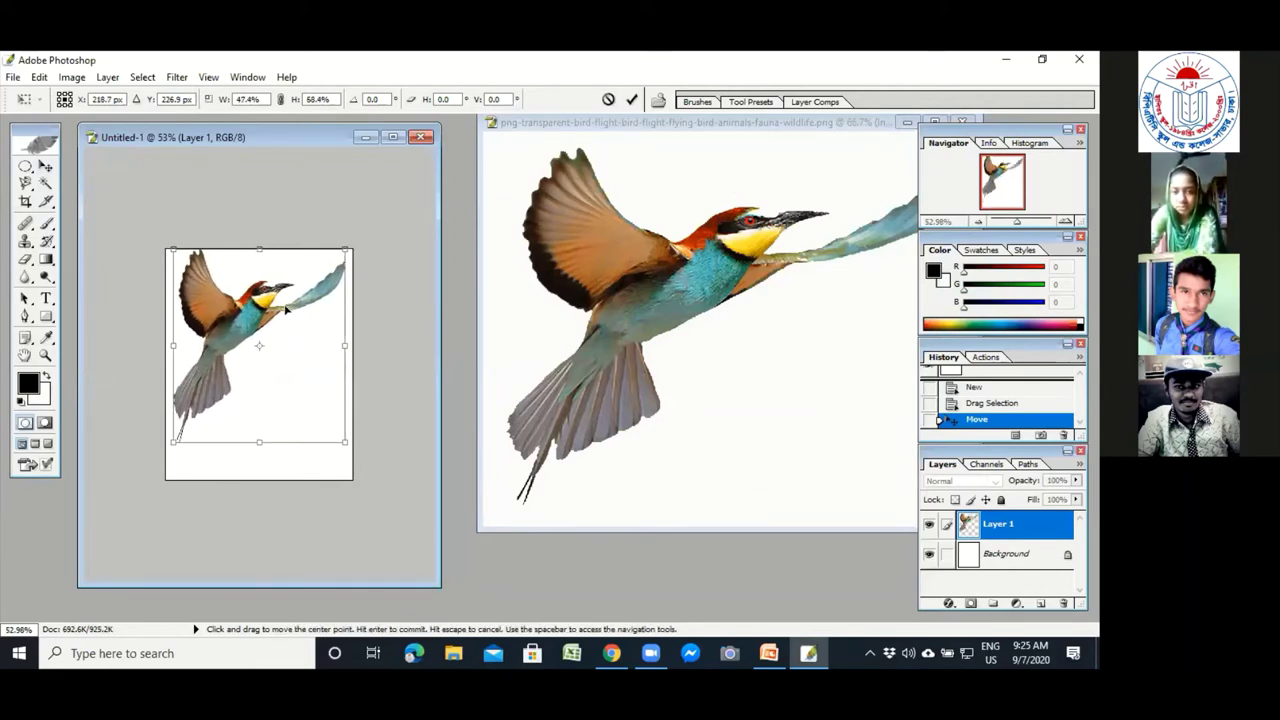
key("Return")
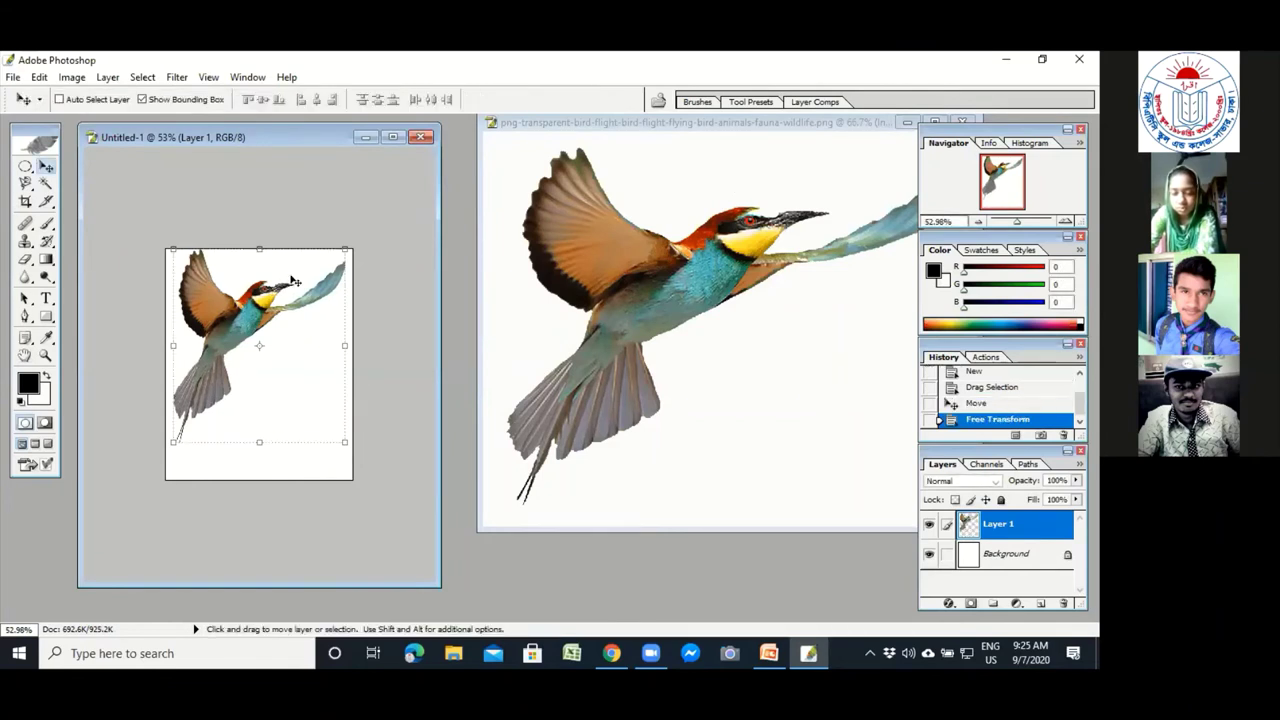
Save the new bird document to the Desktop as the JPEG Untitled-1.jpg with quality 10 and the Progressive format.
left_click(16, 78)
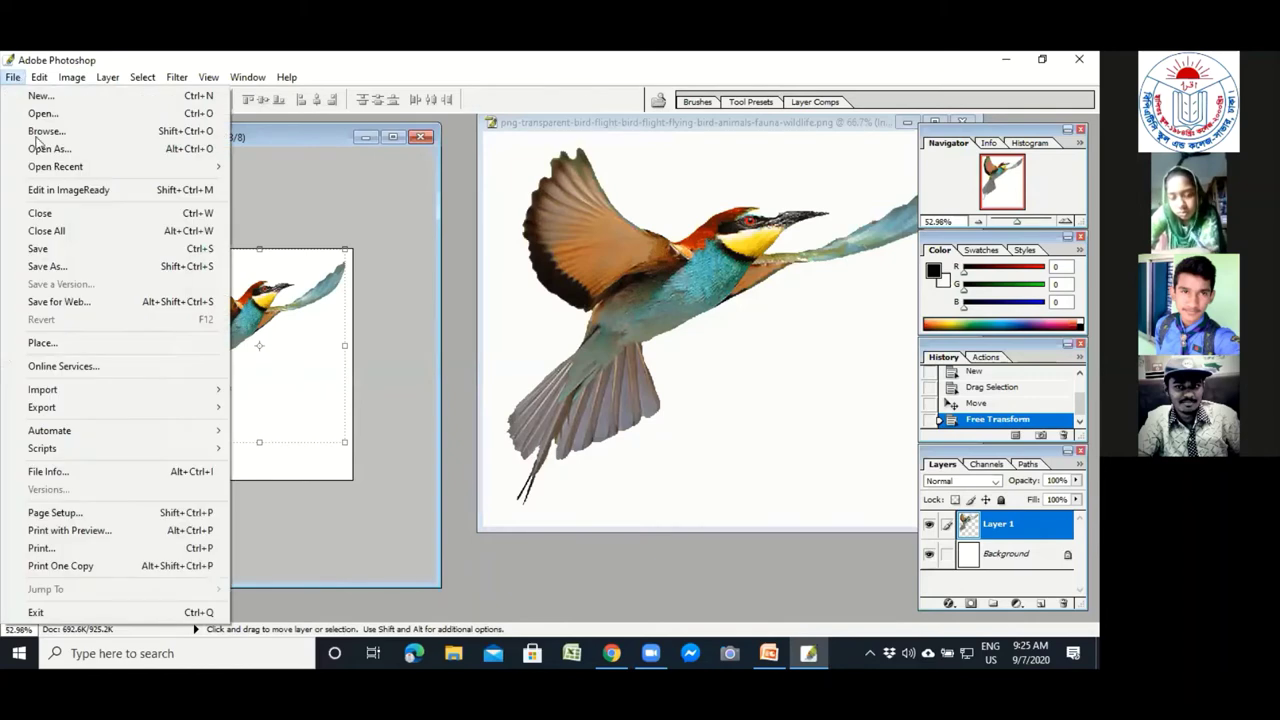
left_click(38, 268)
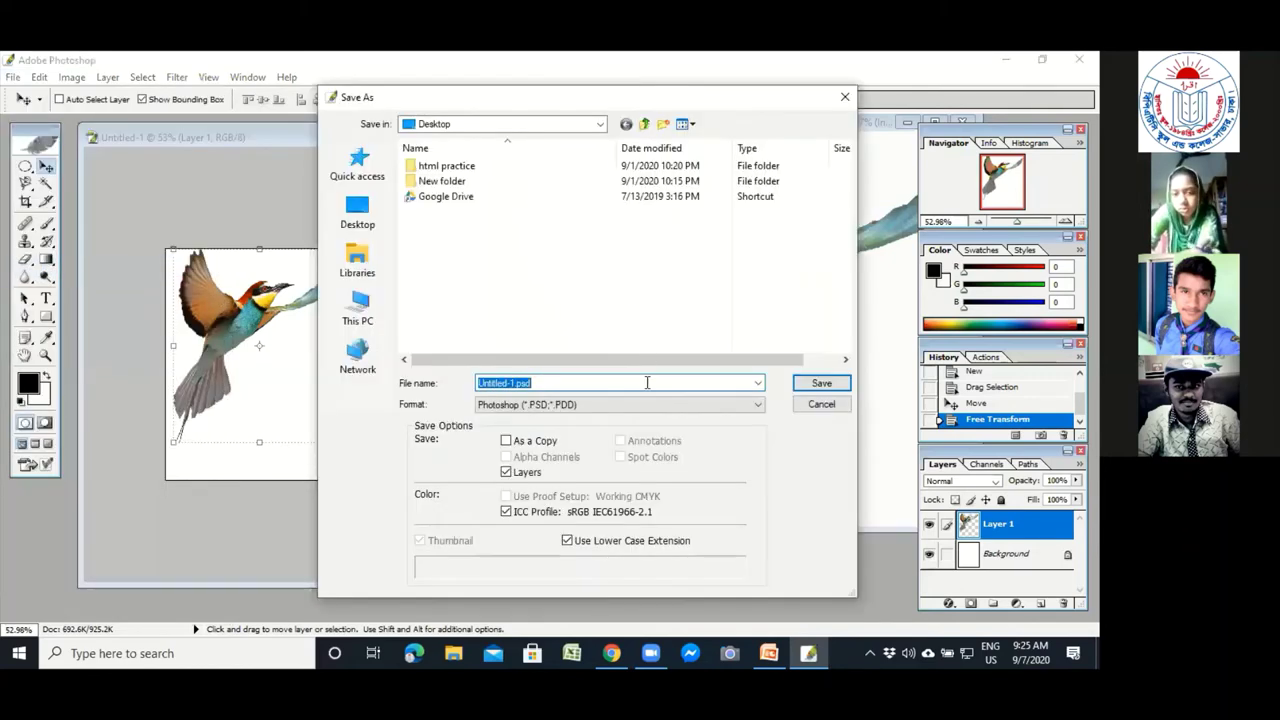
left_click(660, 405)
left_click(605, 482)
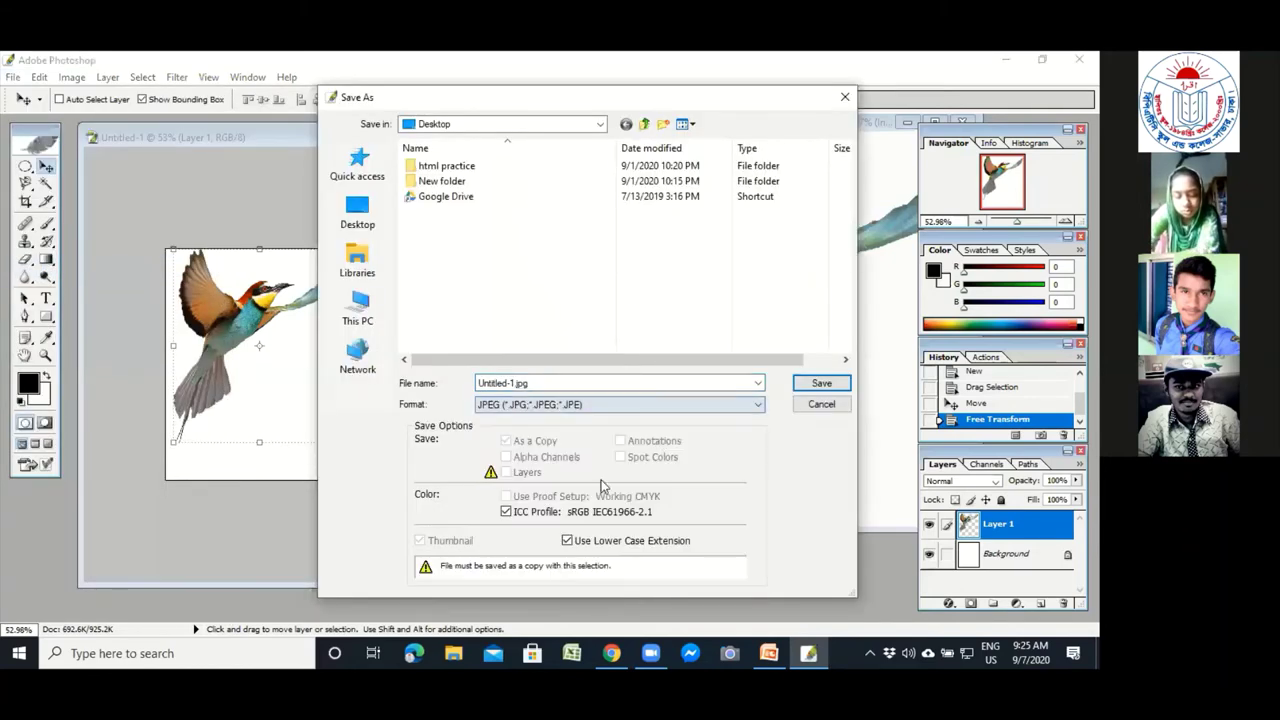
left_click(806, 387)
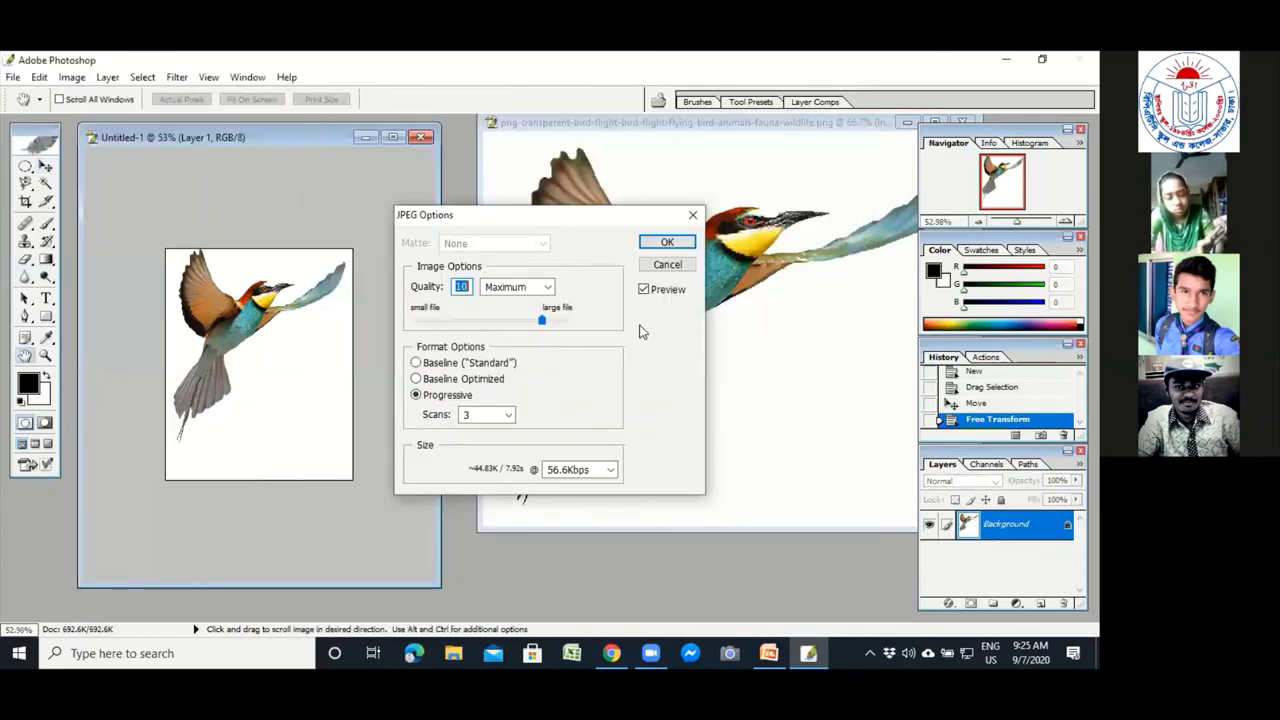
left_click(665, 243)
Save the cleaned original bird image as a non-interlaced PNG on the Desktop, replacing the existing file of the same name.
left_click(644, 122)
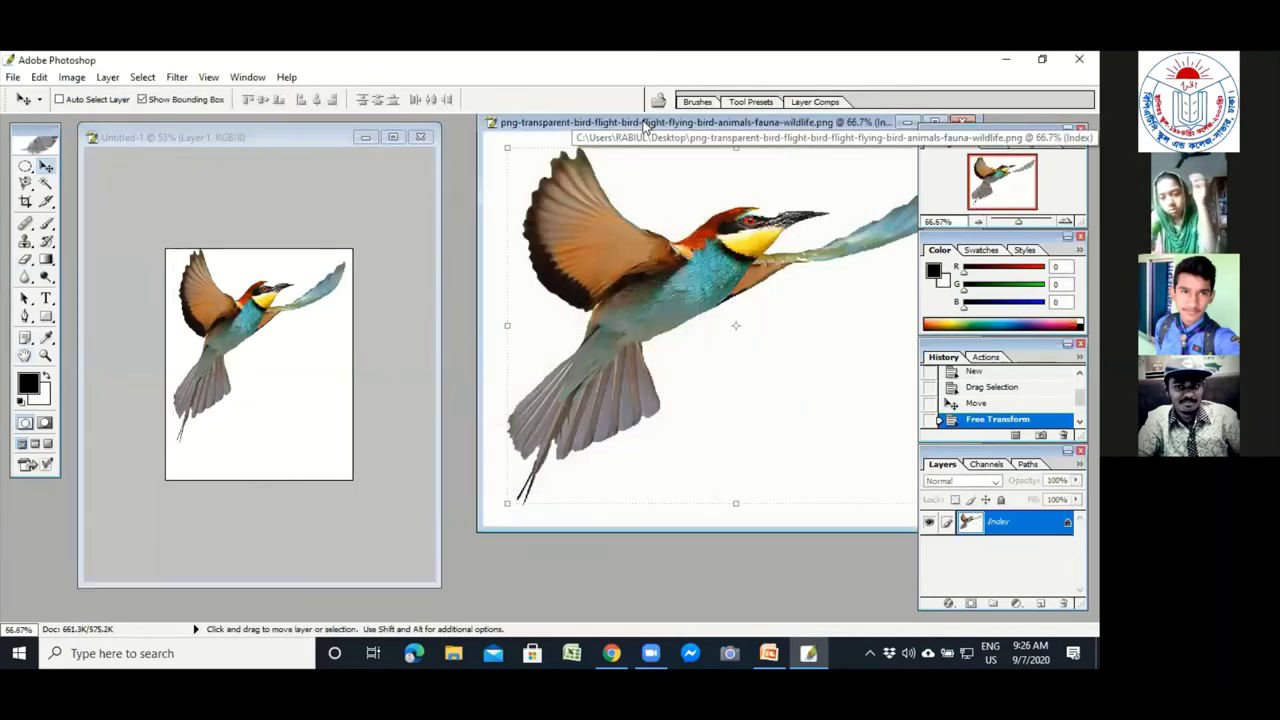
left_click_drag(644, 122, 414, 117)
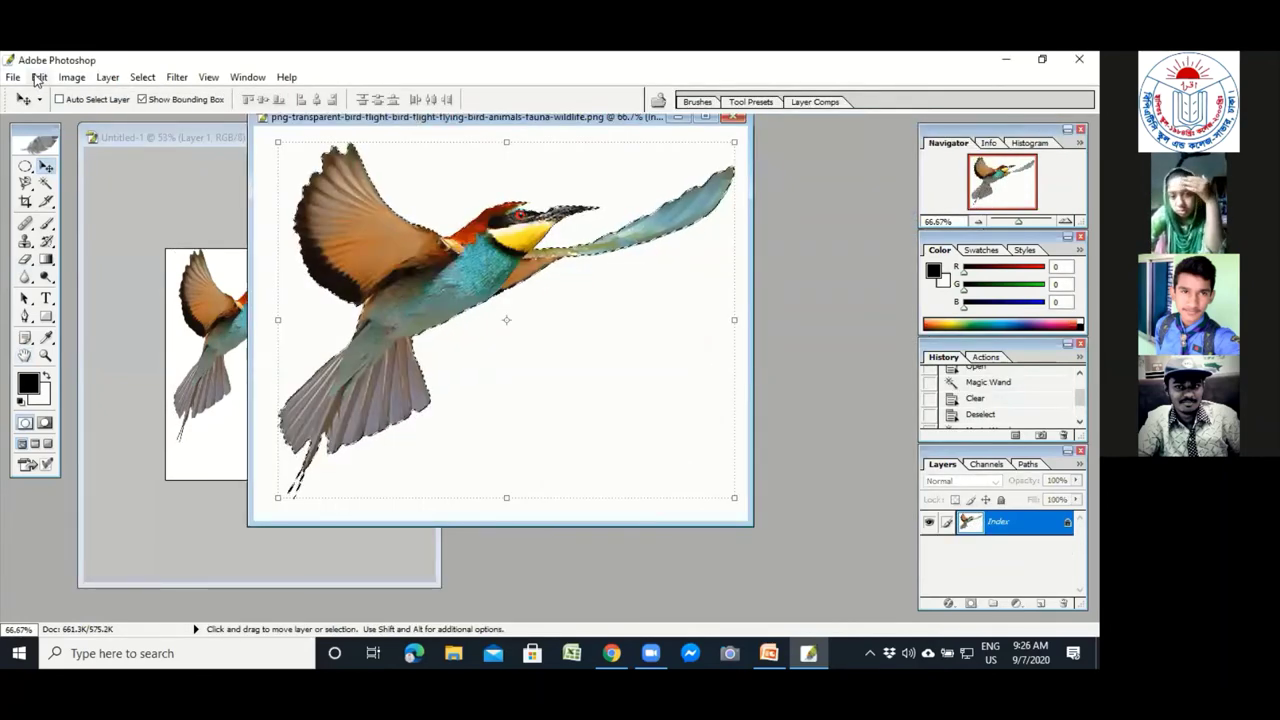
left_click(12, 77)
left_click(40, 266)
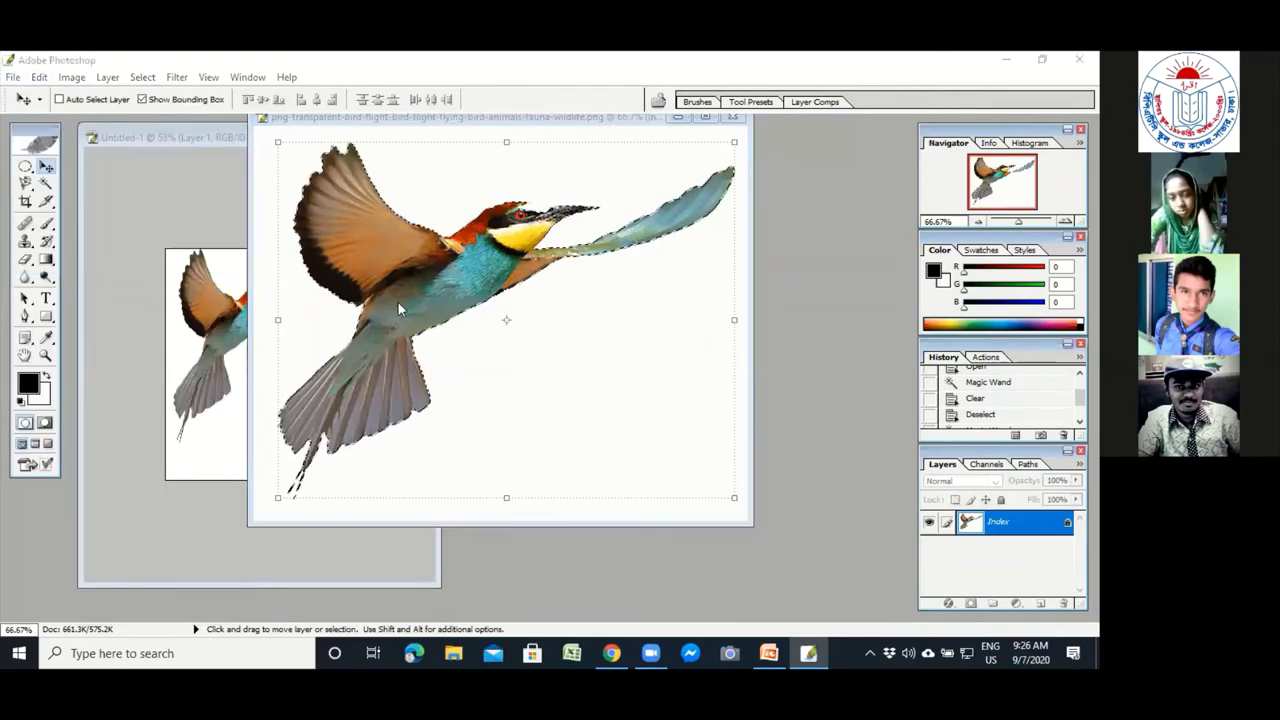
left_click(540, 404)
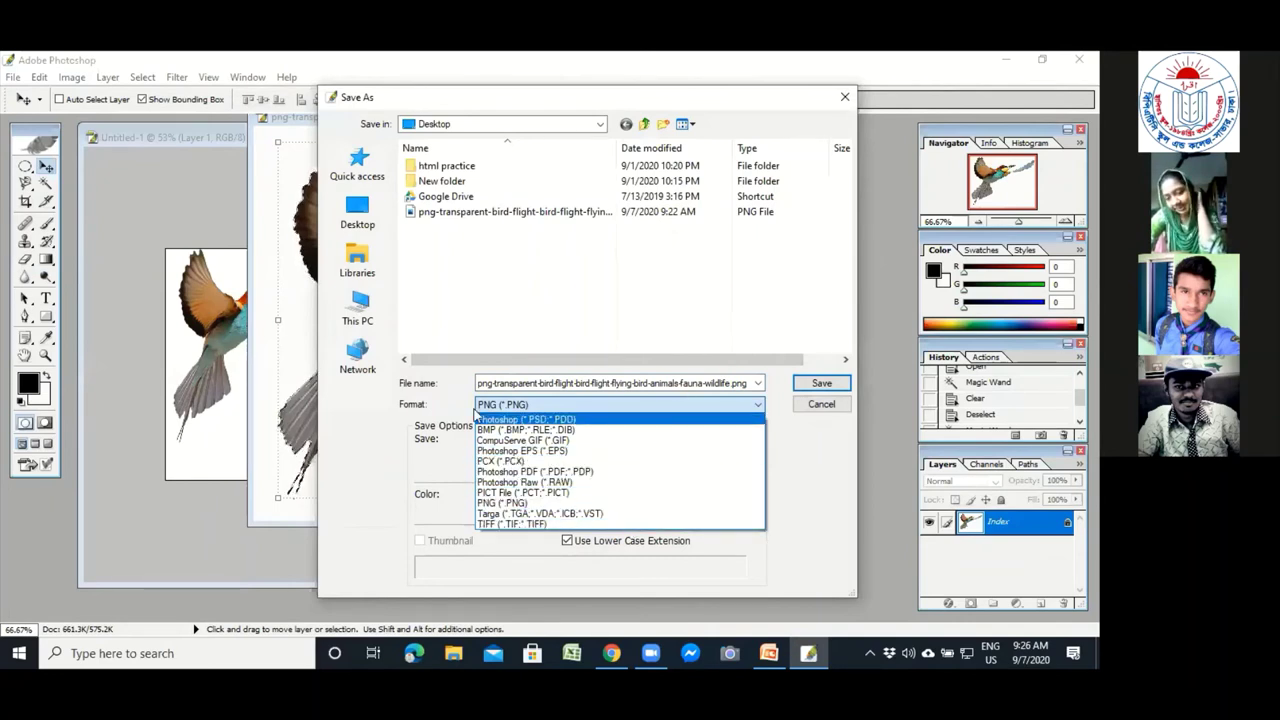
left_click(640, 100)
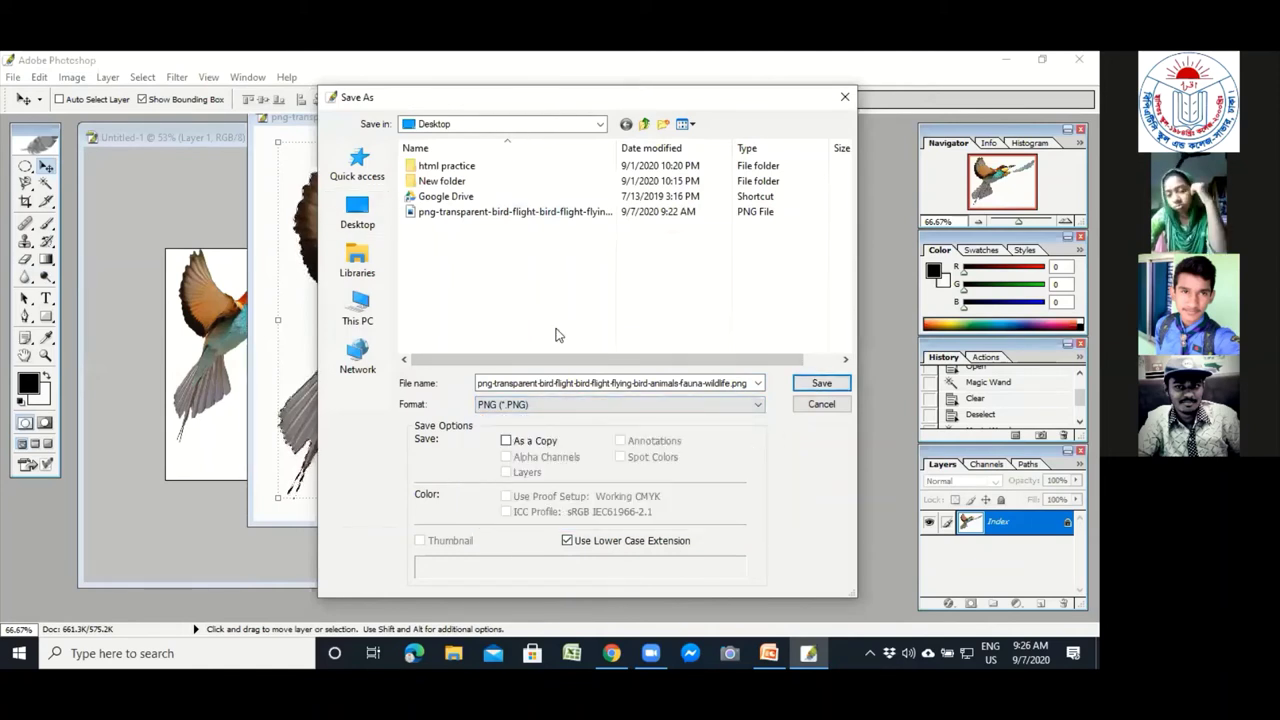
left_click(815, 384)
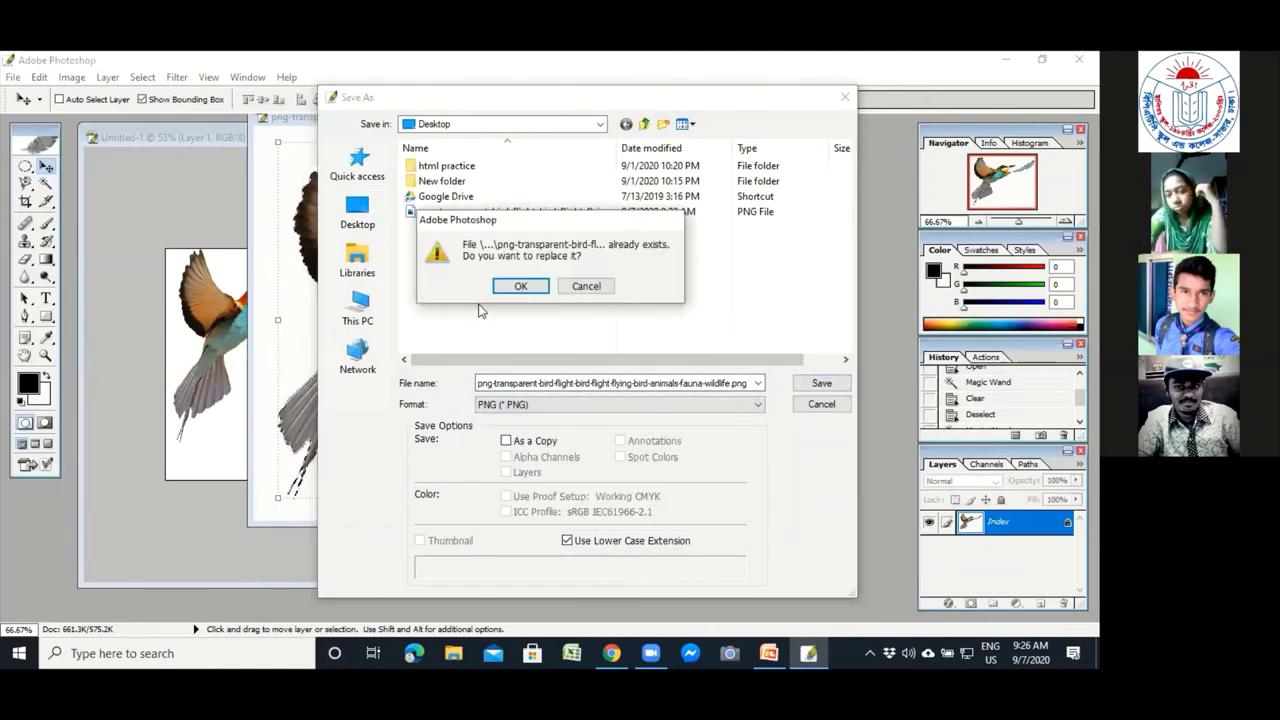
left_click(521, 287)
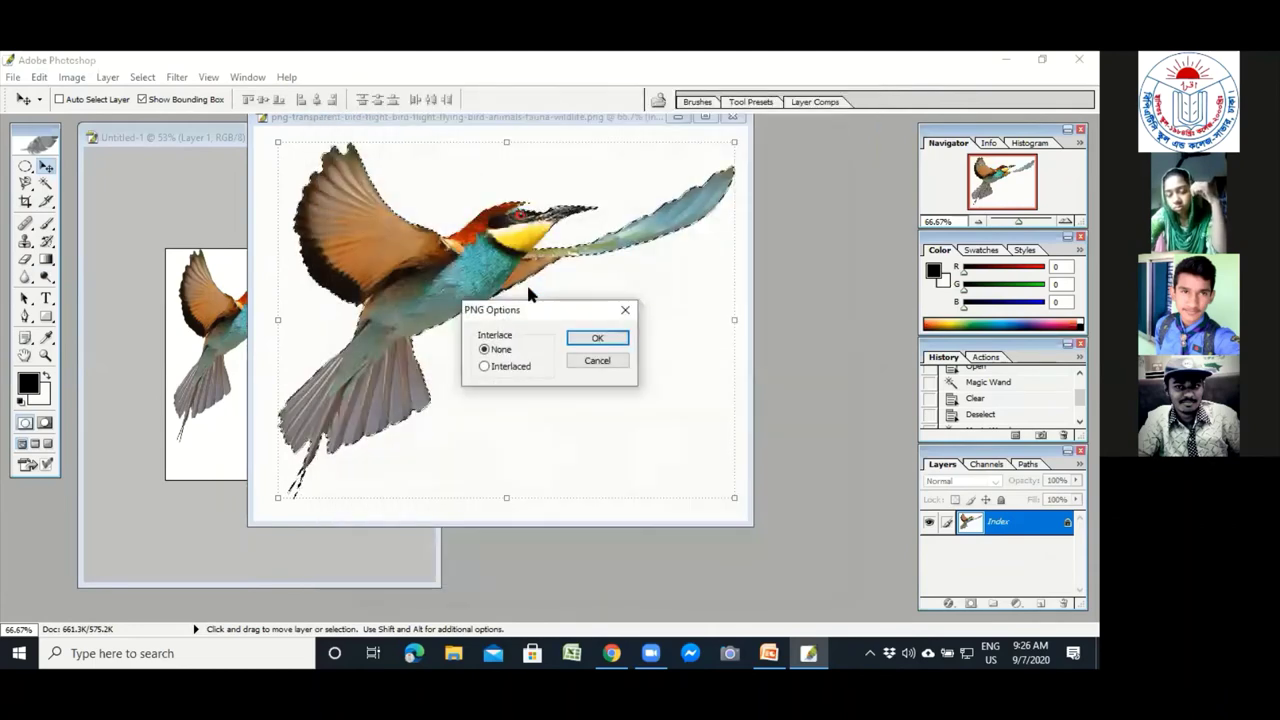
left_click(591, 343)
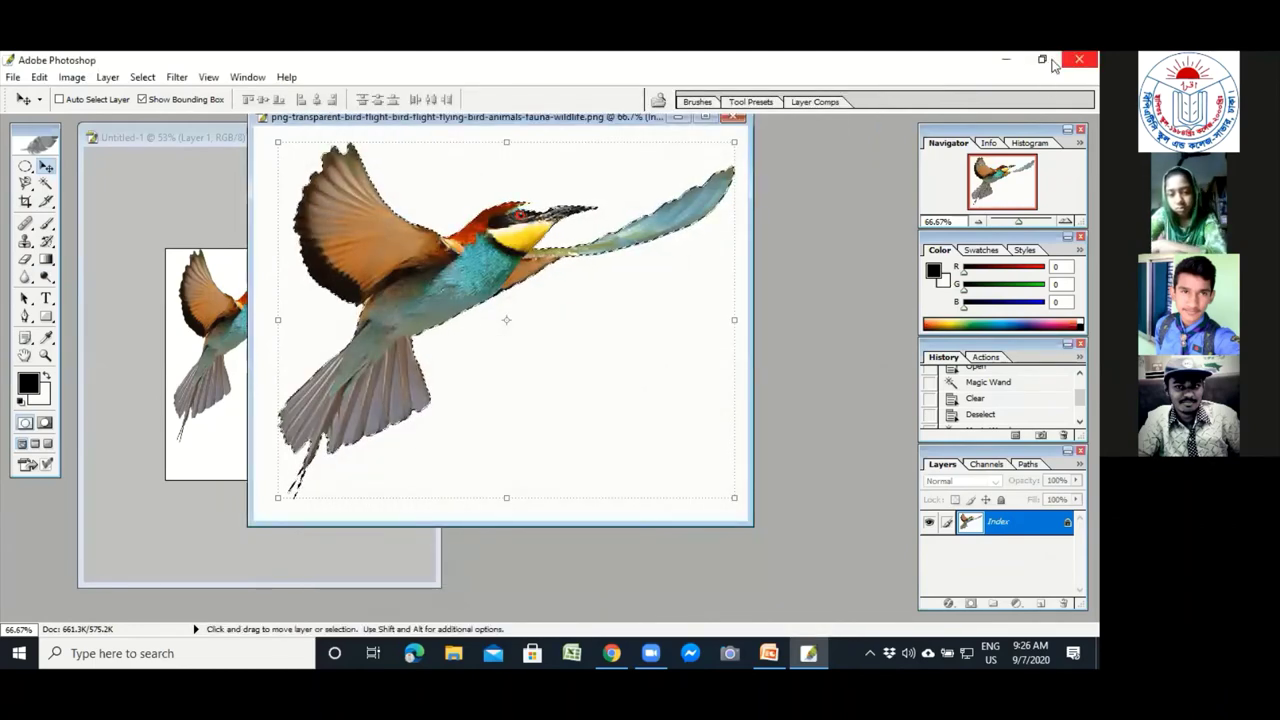
Switch to PowerPoint, duplicate the rose slide, and open the duplicate as slide 4.
left_click(1005, 60)
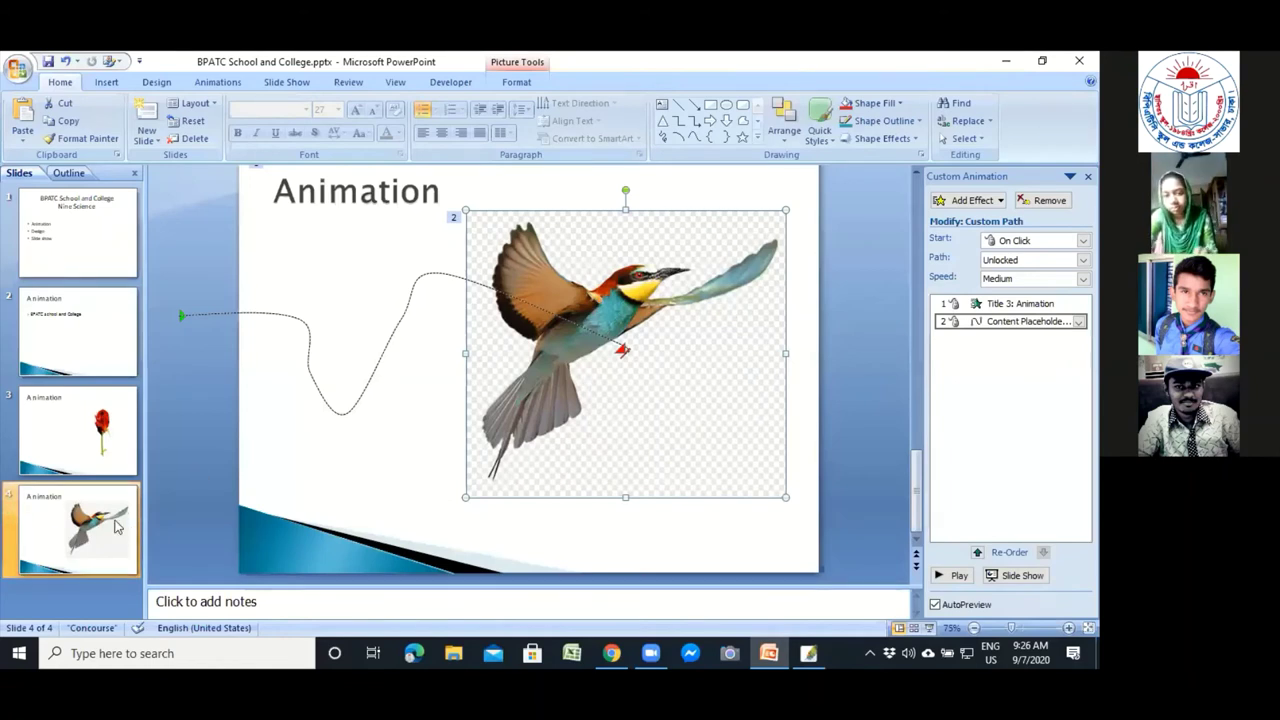
right_click(112, 445)
left_click(169, 285)
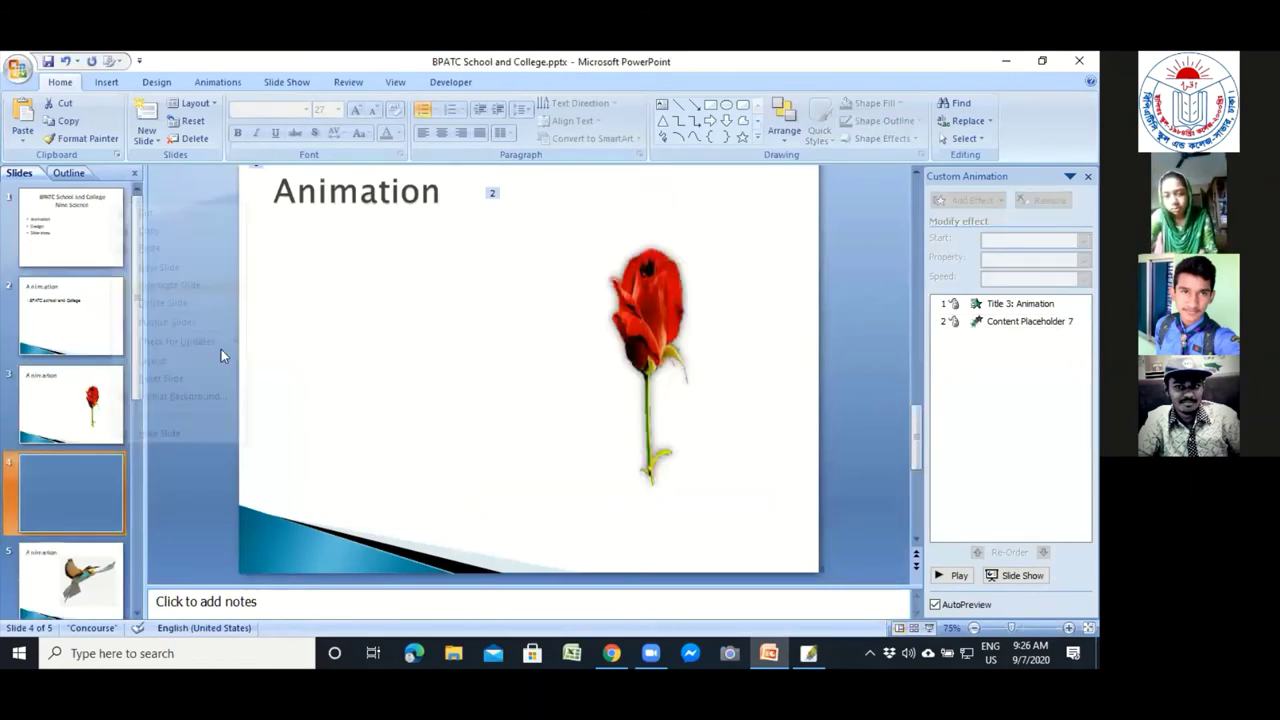
left_click(92, 568)
left_click(105, 510)
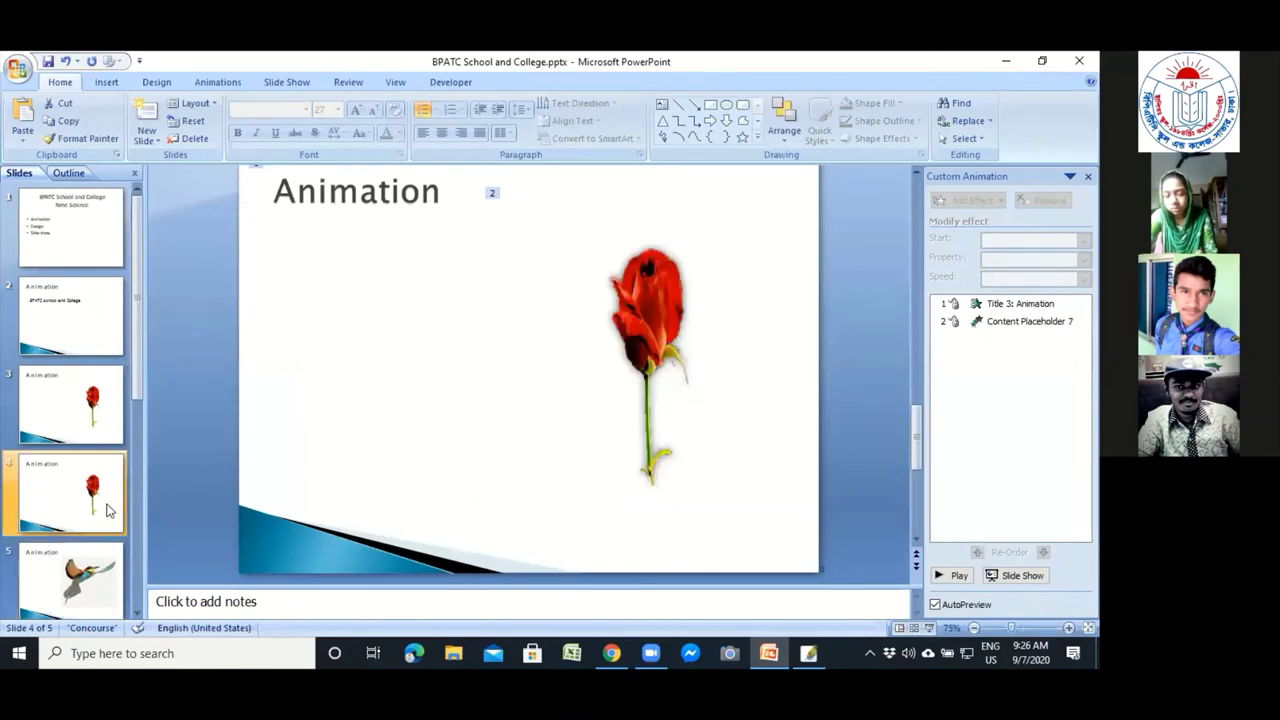
Replace the rose on slide 4 with the cleaned flying bird PNG from the Desktop.
left_click(642, 322)
key("Delete")
left_click(500, 400)
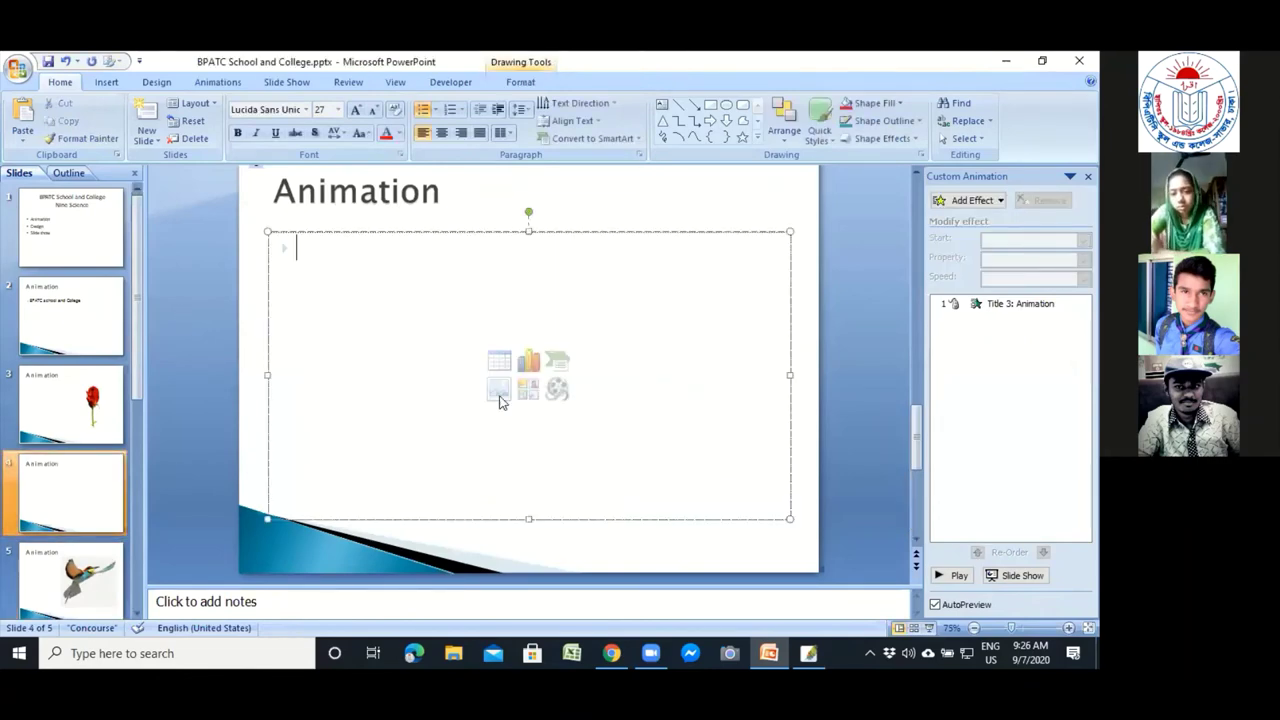
left_click(502, 398)
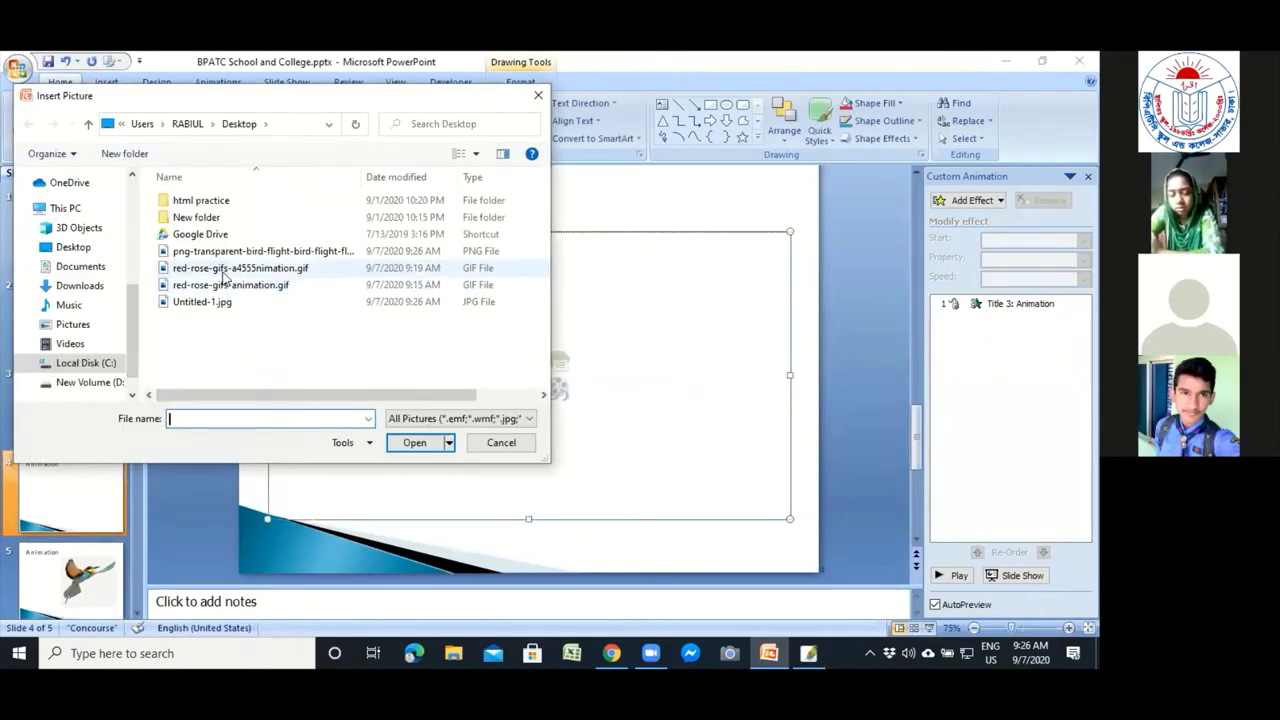
double_click(265, 251)
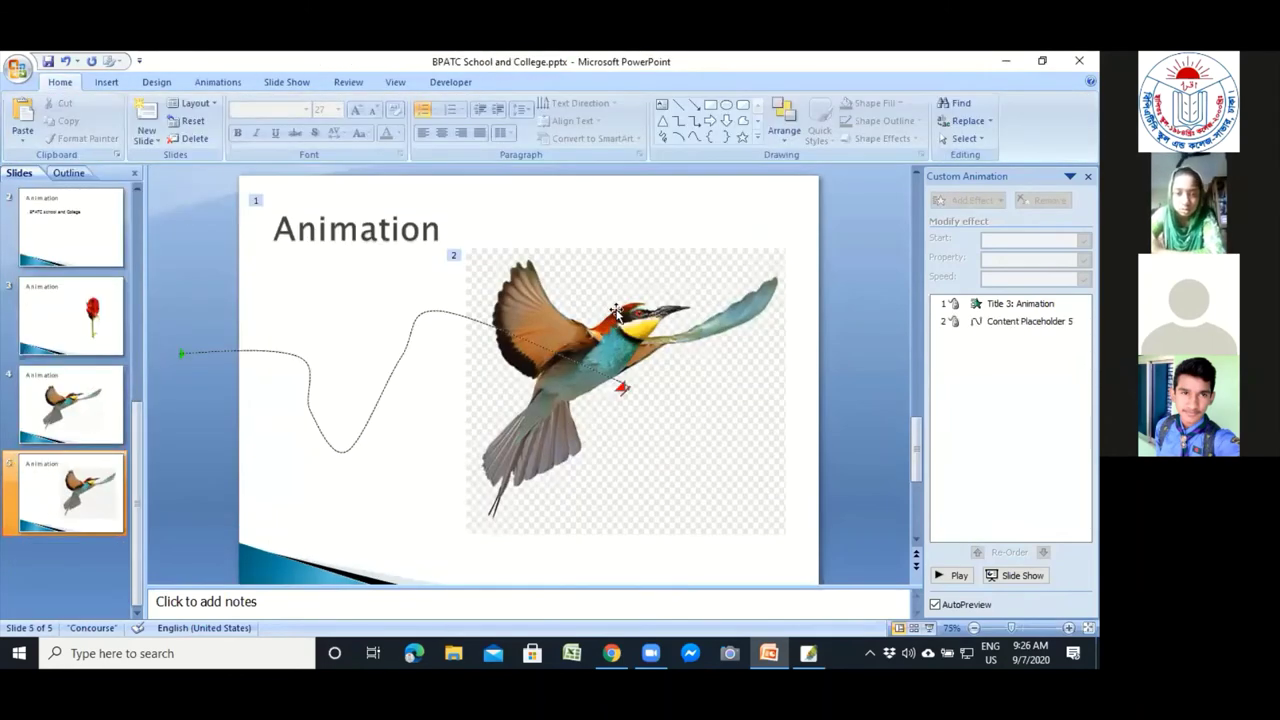
scroll(612, 320, "up", 2)
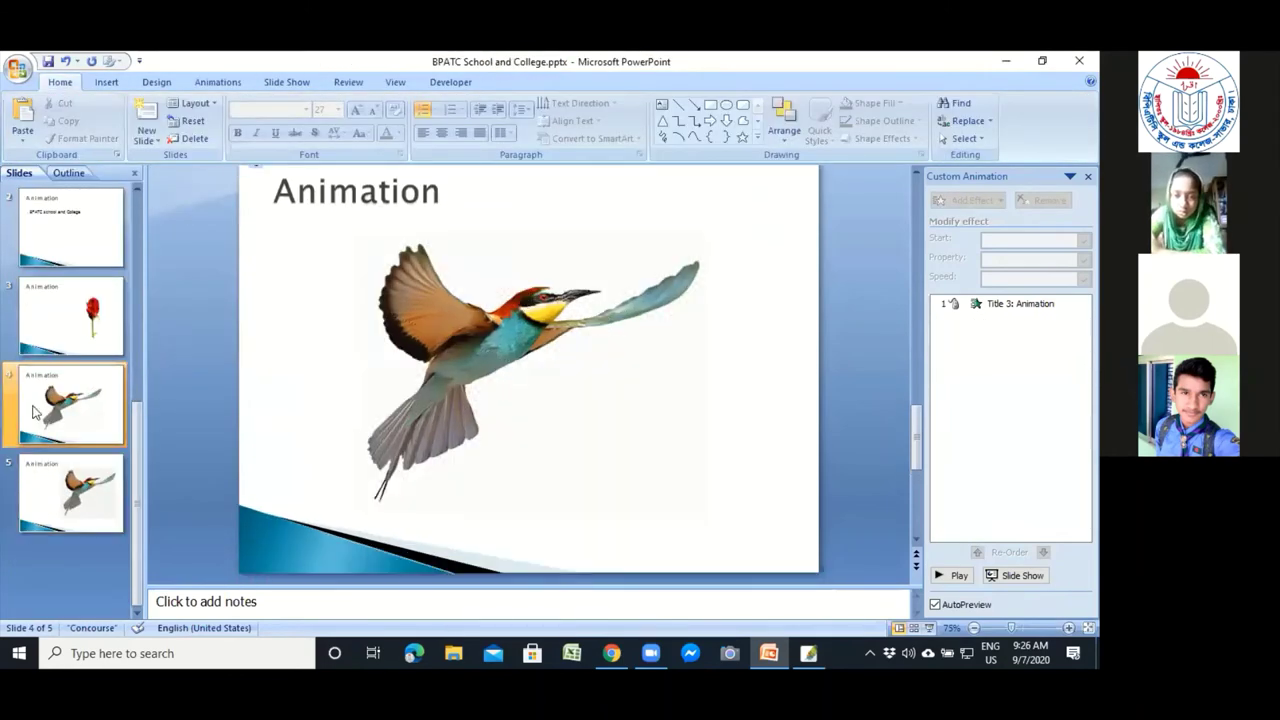
Shrink the bird picture to about 3.87" high by 3.17" wide and place it in the right part of the slide.
left_click_drag(555, 335, 654, 302)
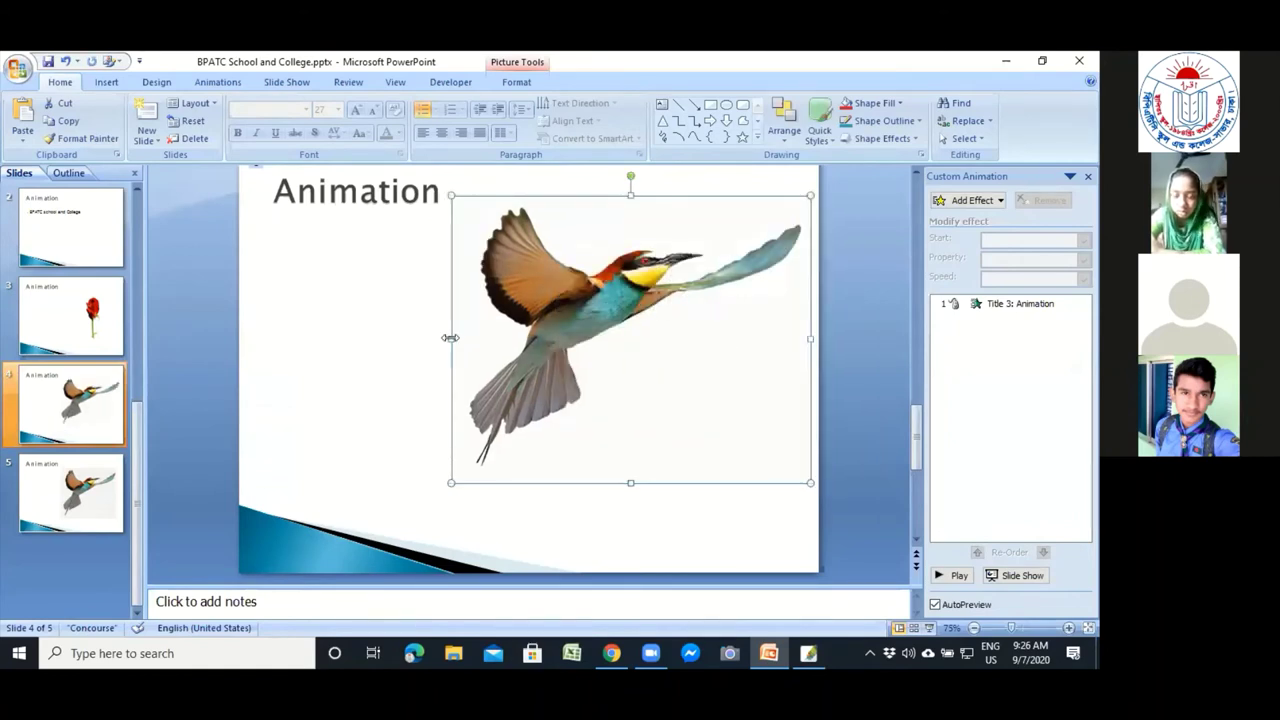
left_click_drag(512, 339, 571, 347)
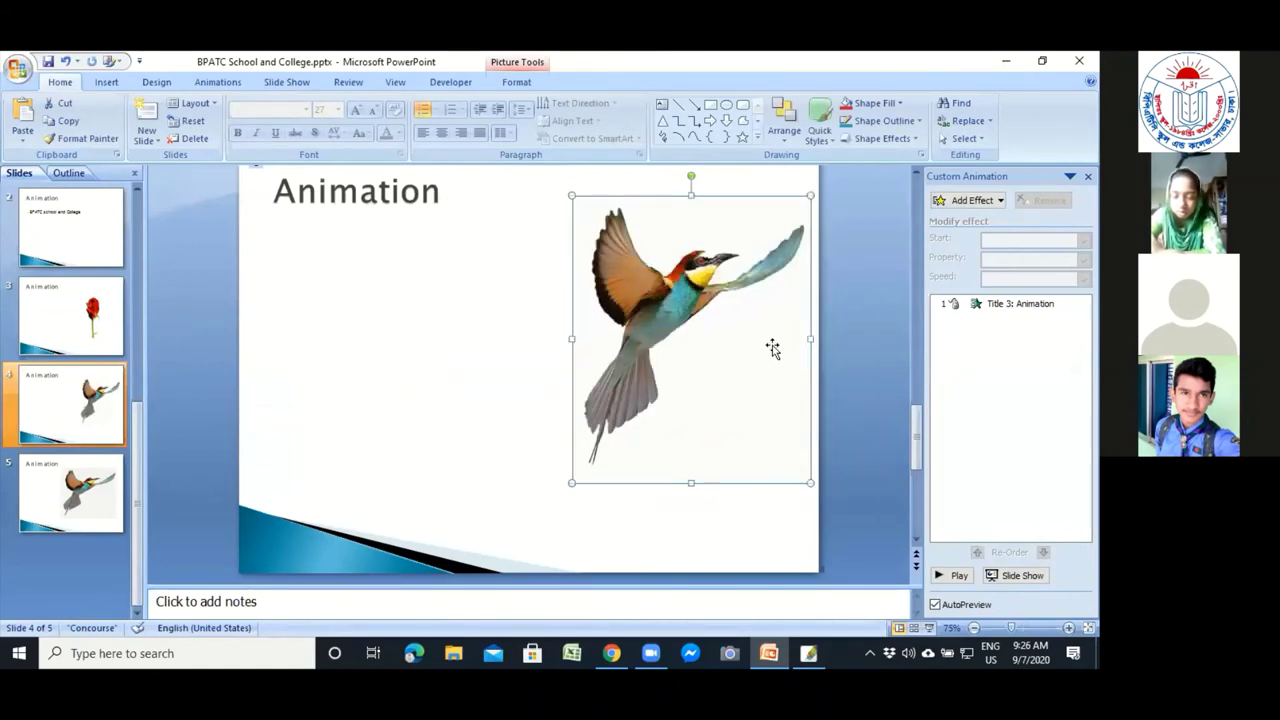
left_click_drag(808, 340, 757, 366)
left_click_drag(669, 210, 680, 262)
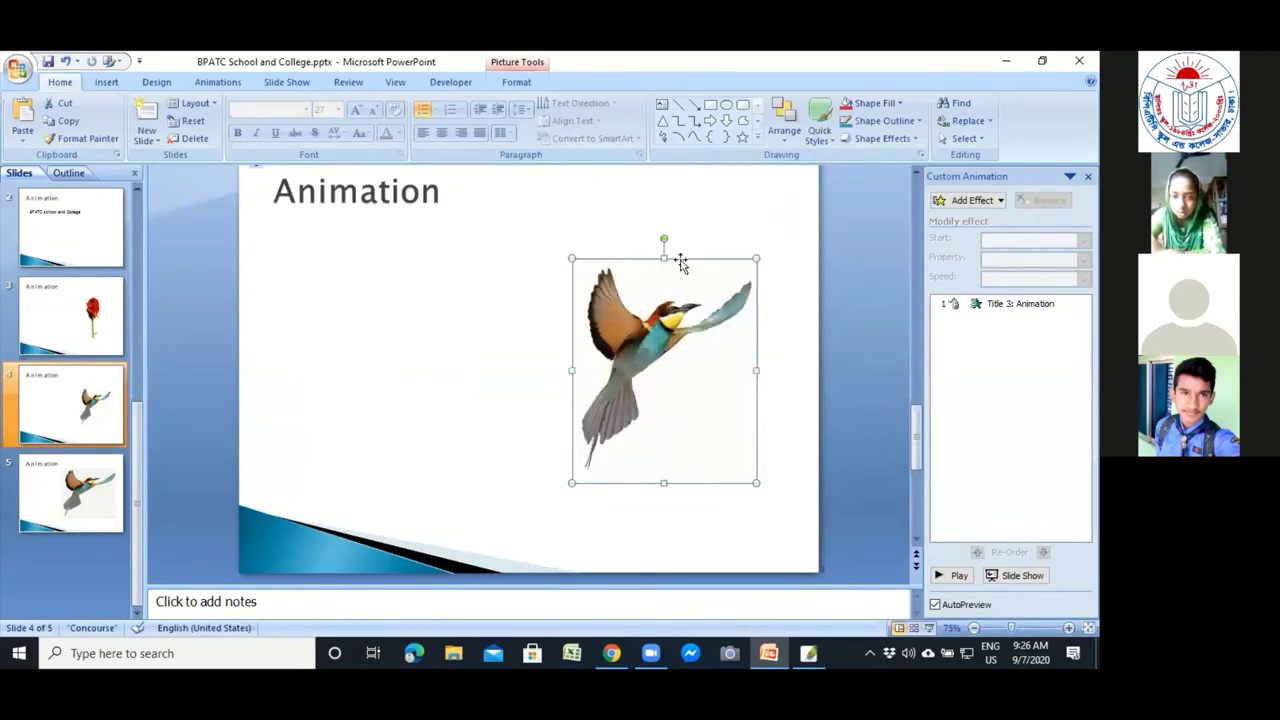
left_click_drag(712, 395, 771, 336)
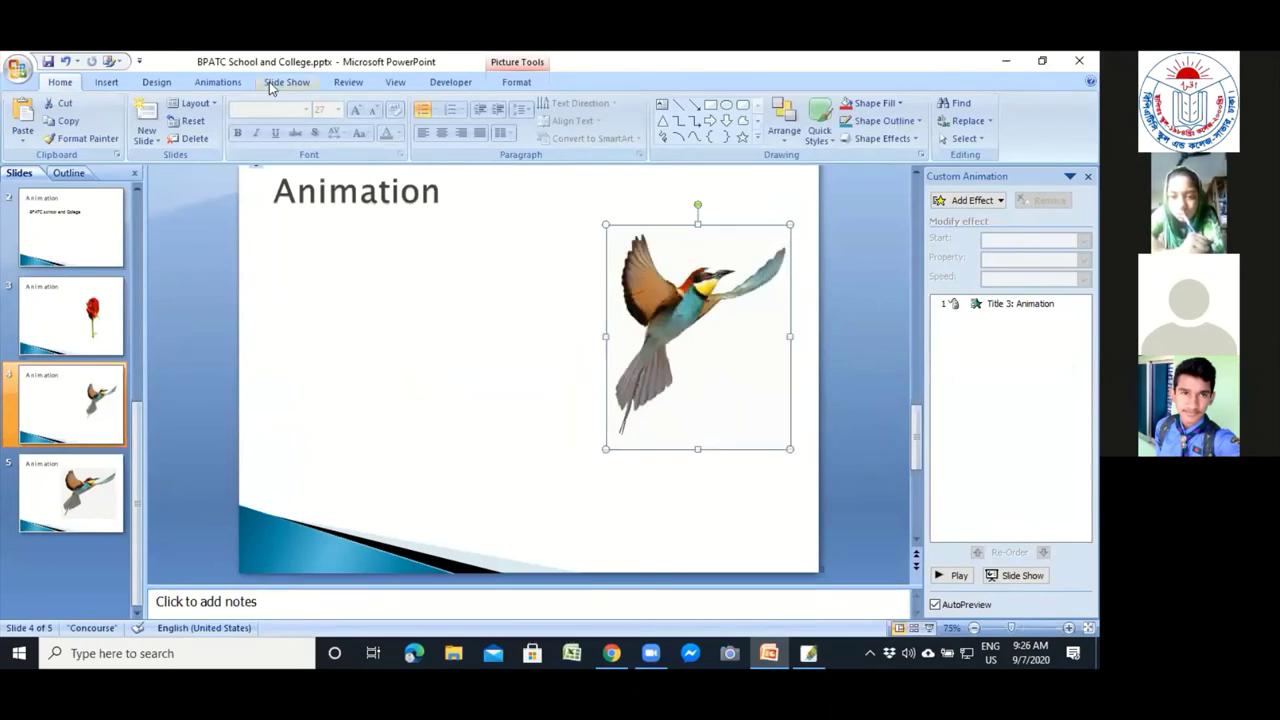
Apply the reflected rounded rectangle picture style to the bird picture.
left_click(510, 83)
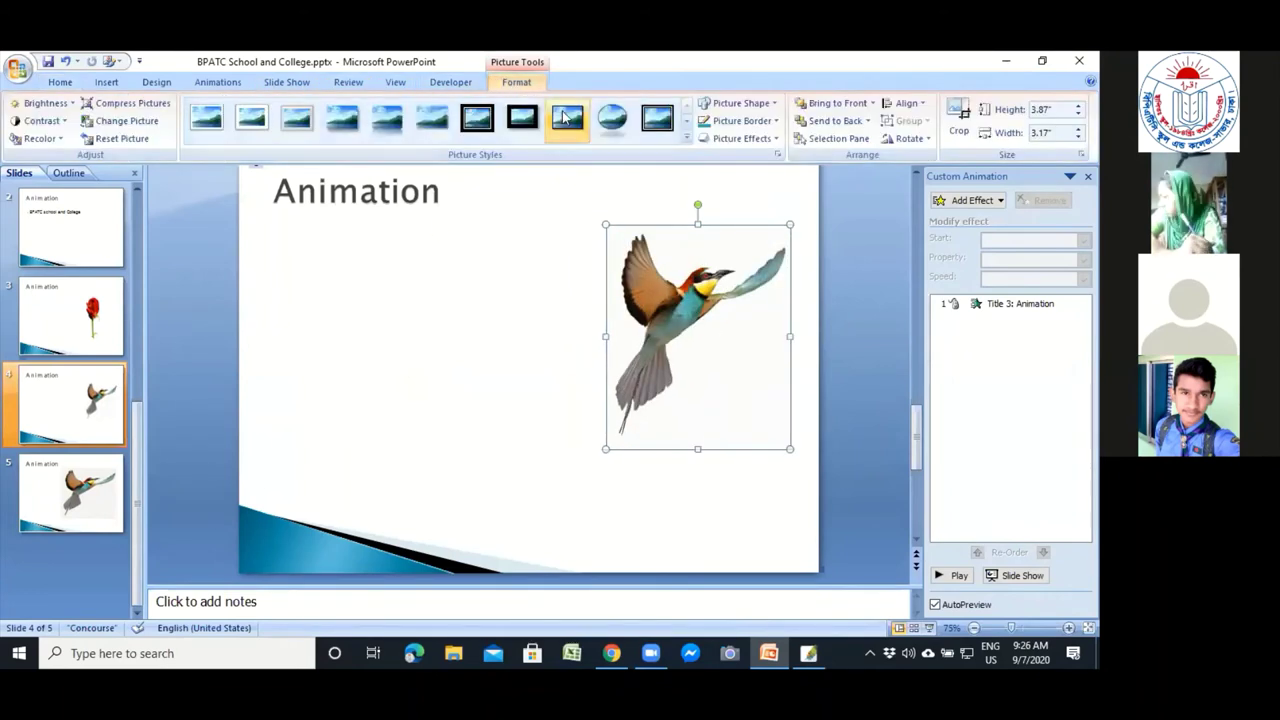
left_click(386, 120)
right_click(386, 122)
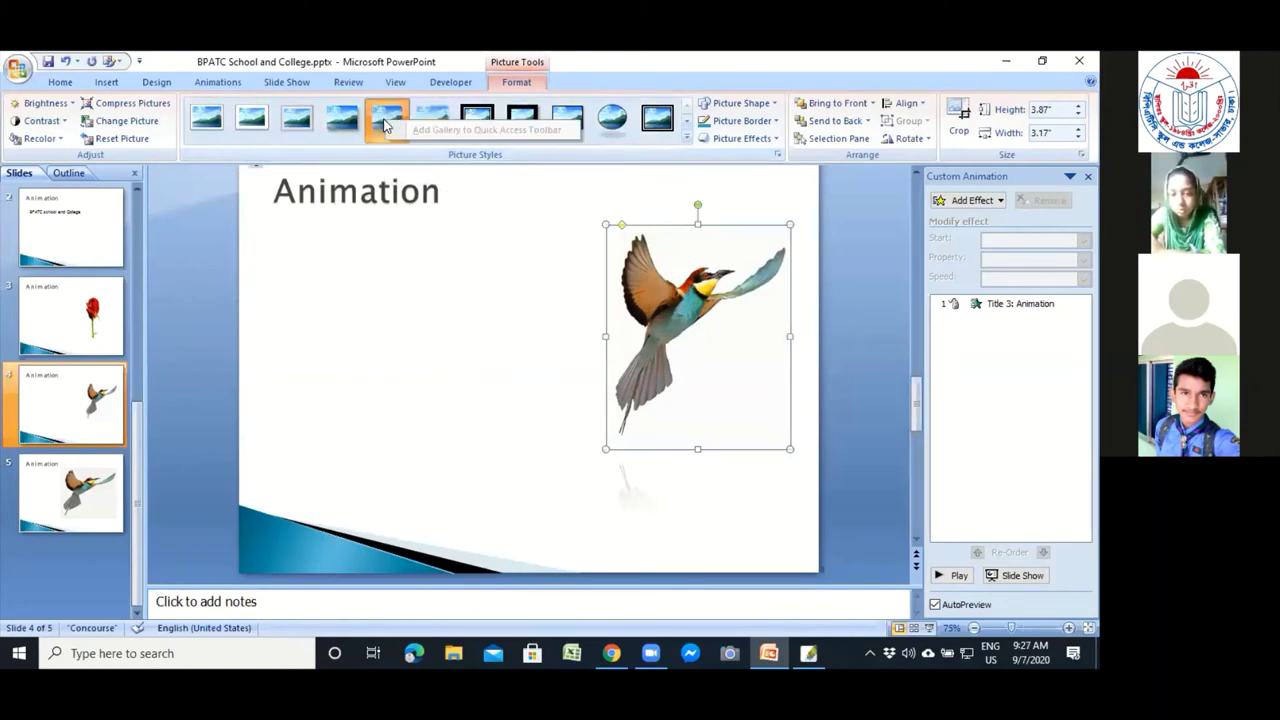
key("Escape")
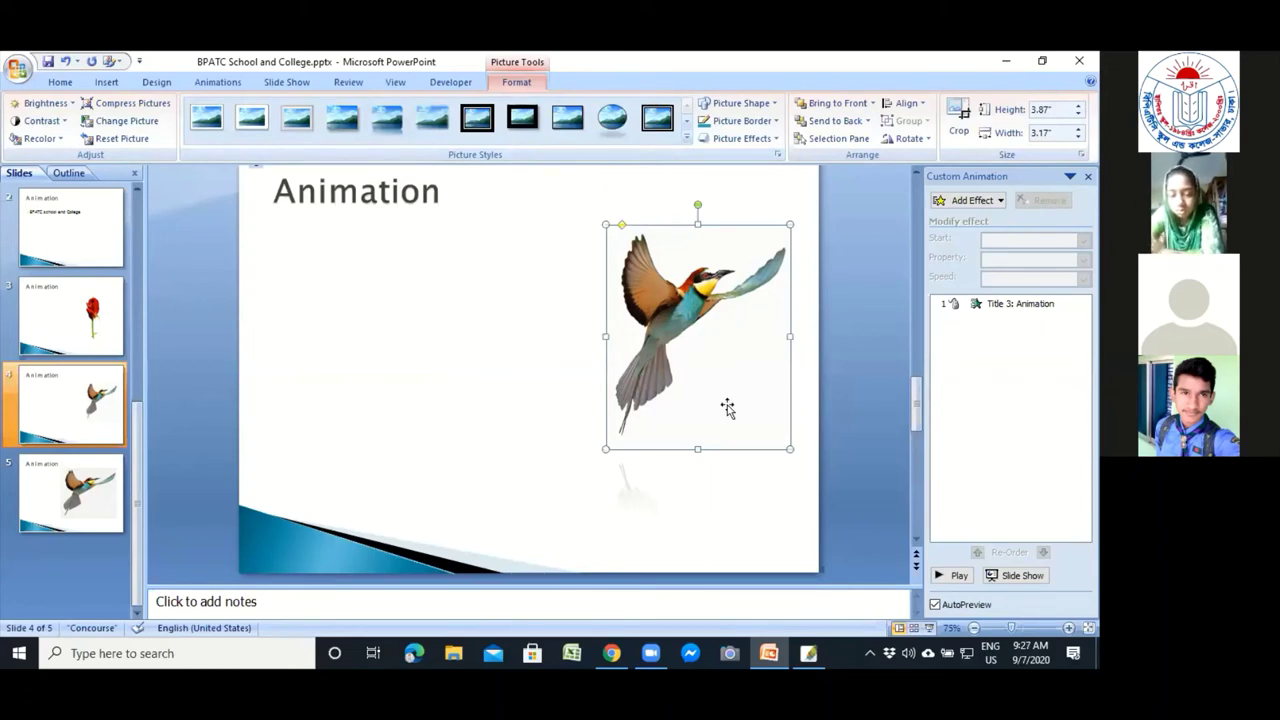
Preview the preset motion paths for the bird picture, including Circle and Diamond, without adding one.
left_click(968, 200)
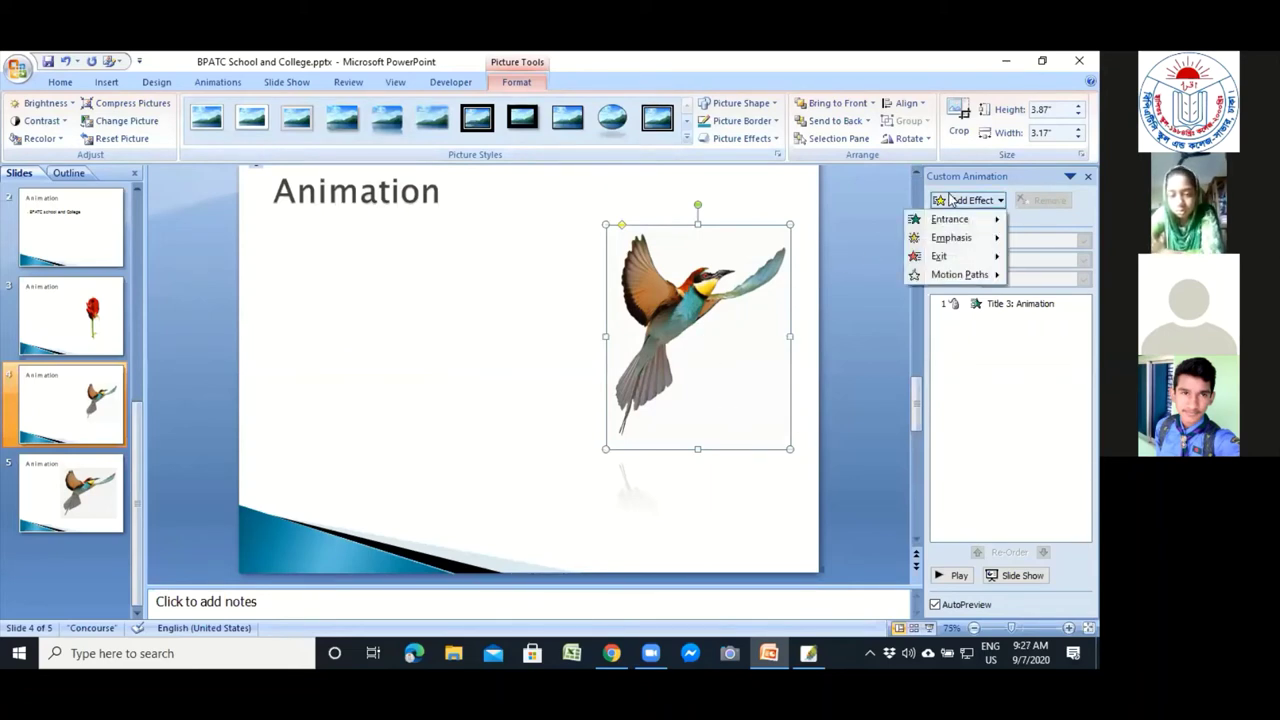
mouse_move(950, 276)
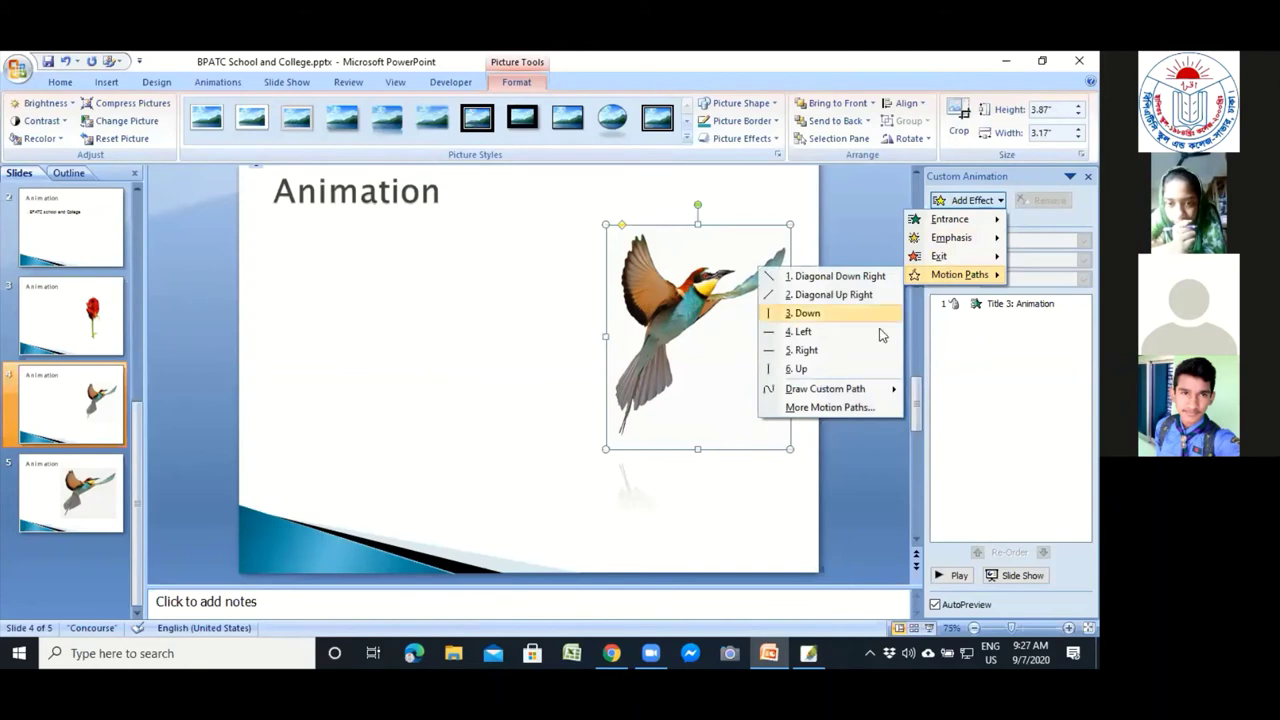
mouse_move(860, 391)
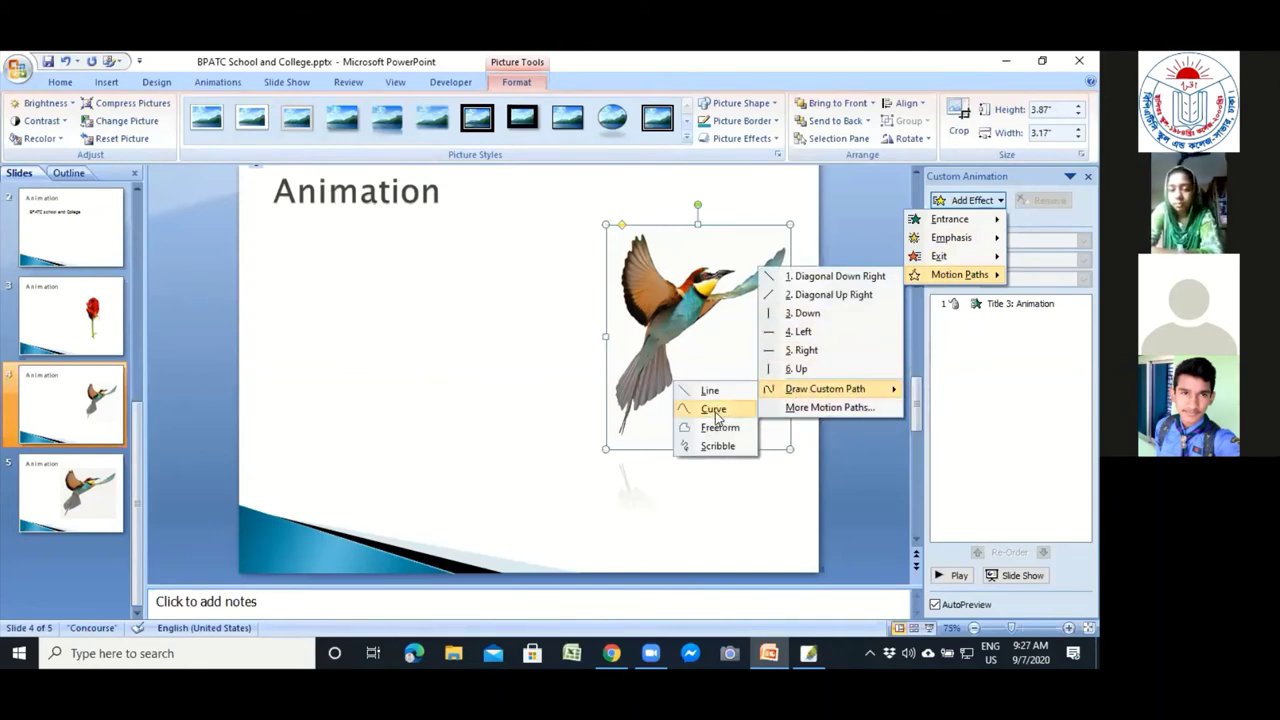
left_click(834, 407)
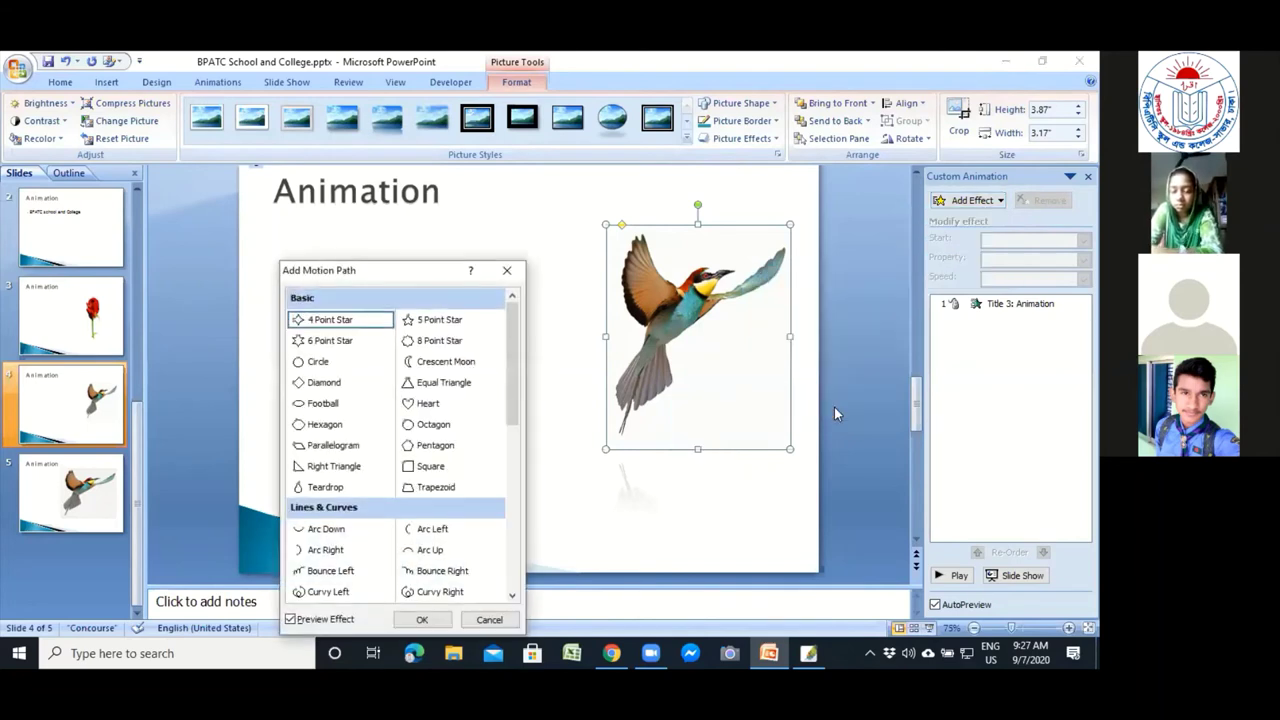
left_click(328, 364)
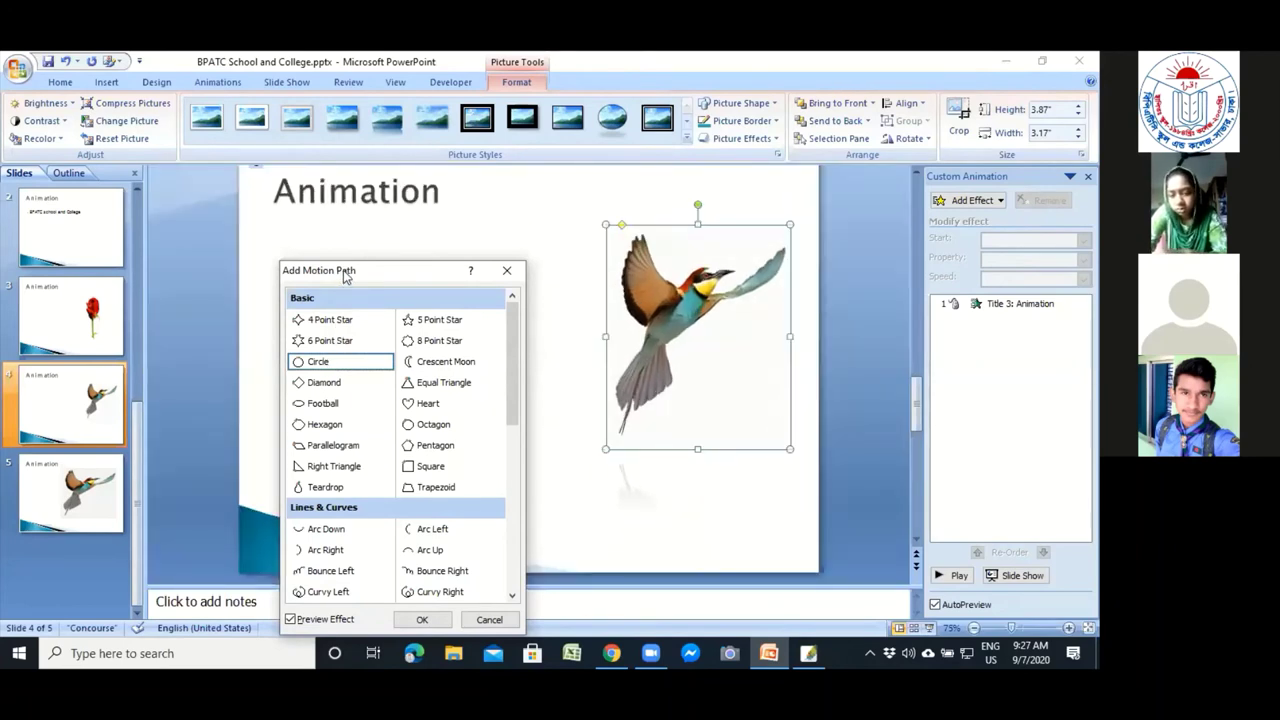
left_click_drag(345, 276, 915, 137)
left_click(900, 245)
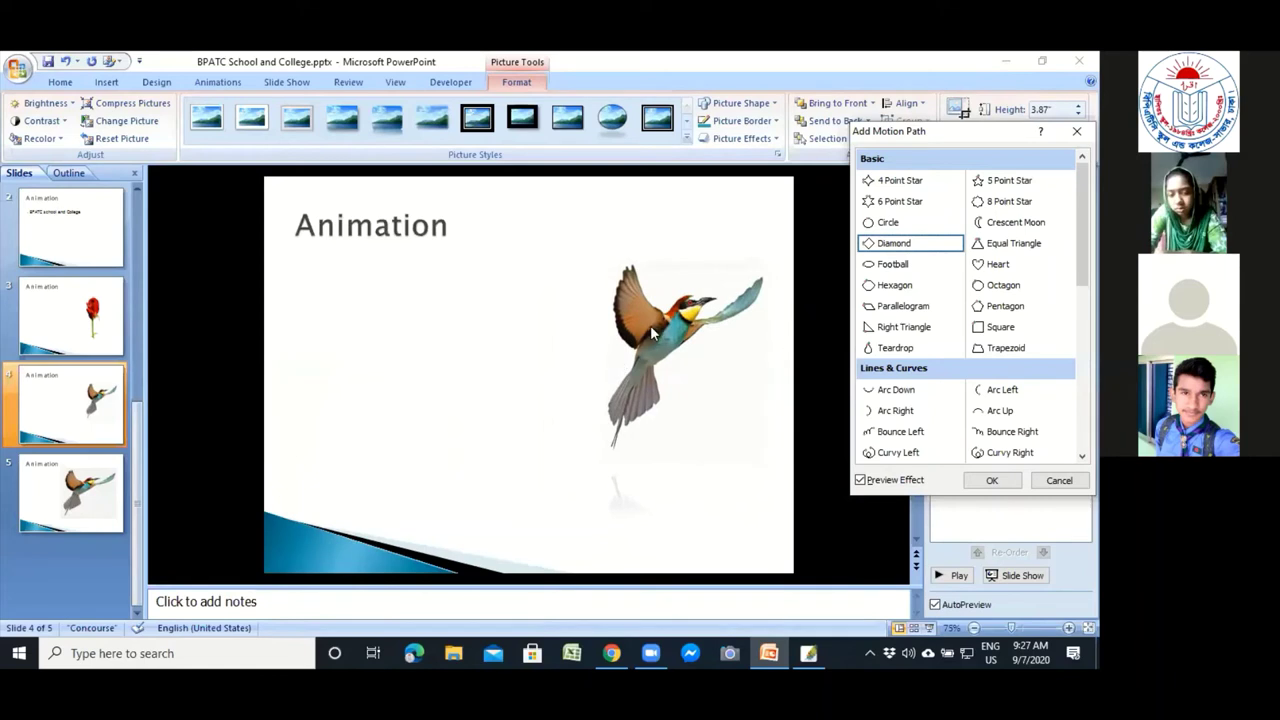
left_click(1059, 480)
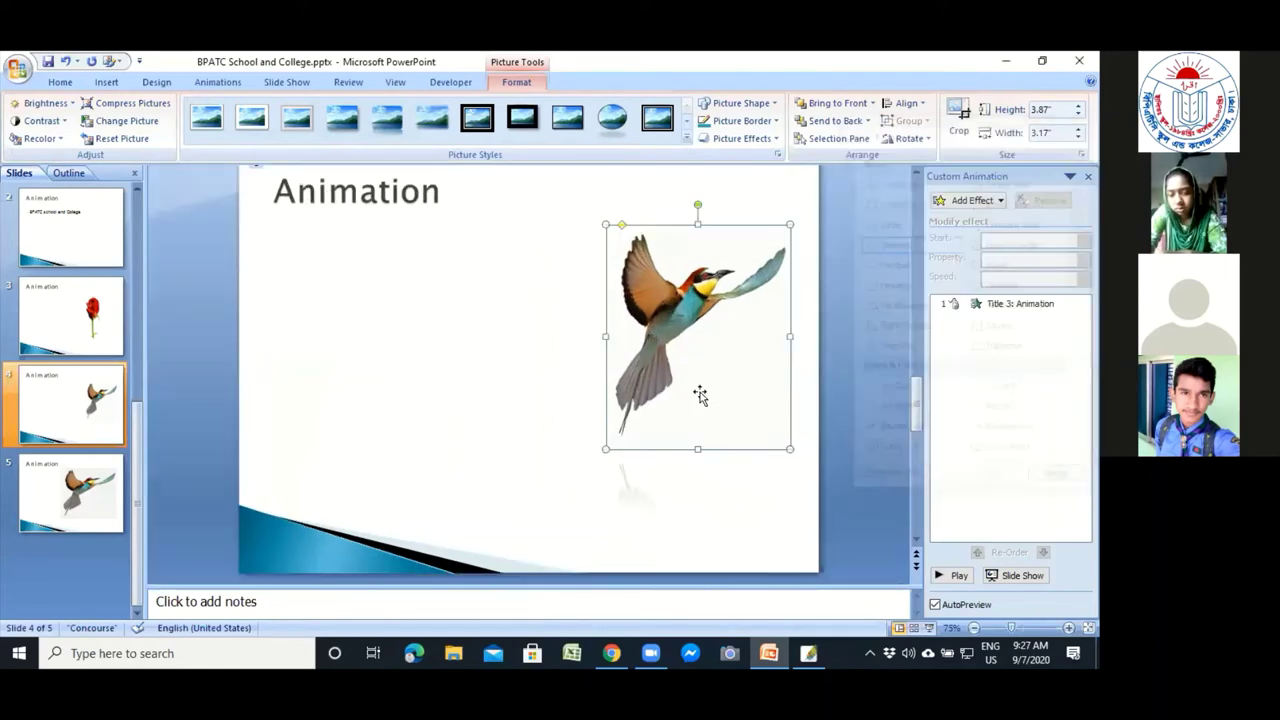